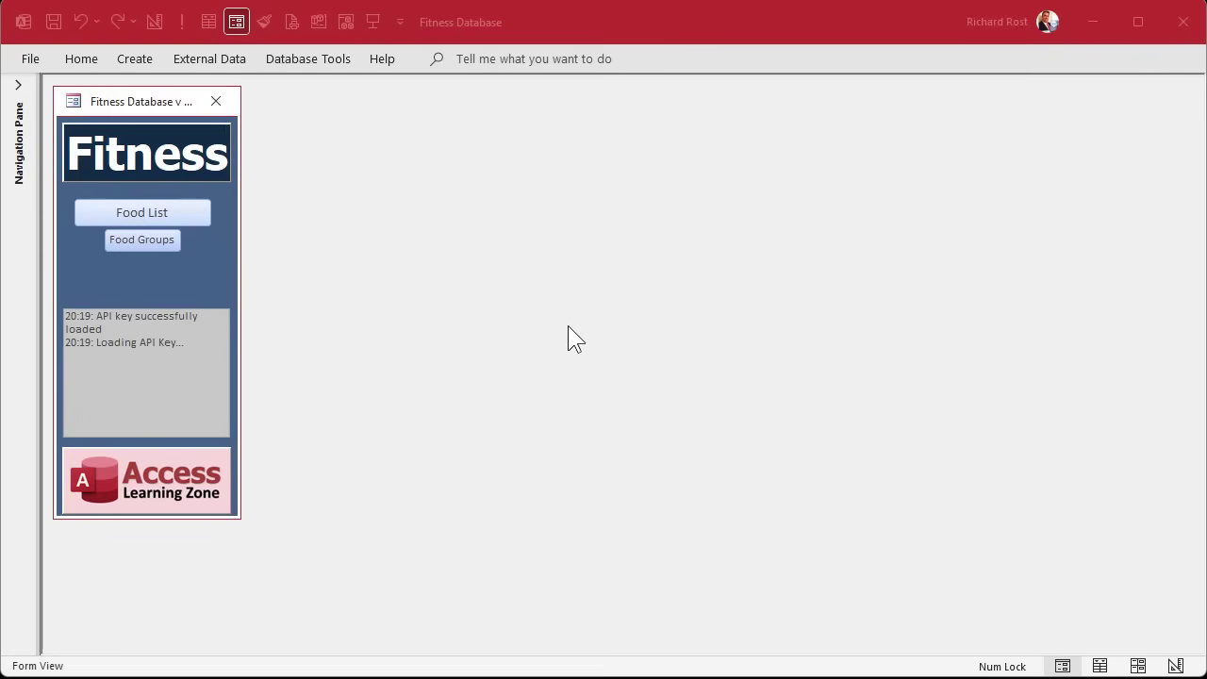
Step: Create a new table in Design view and add a MealID field with the AutoNumber data type
click(19, 86)
click(19, 87)
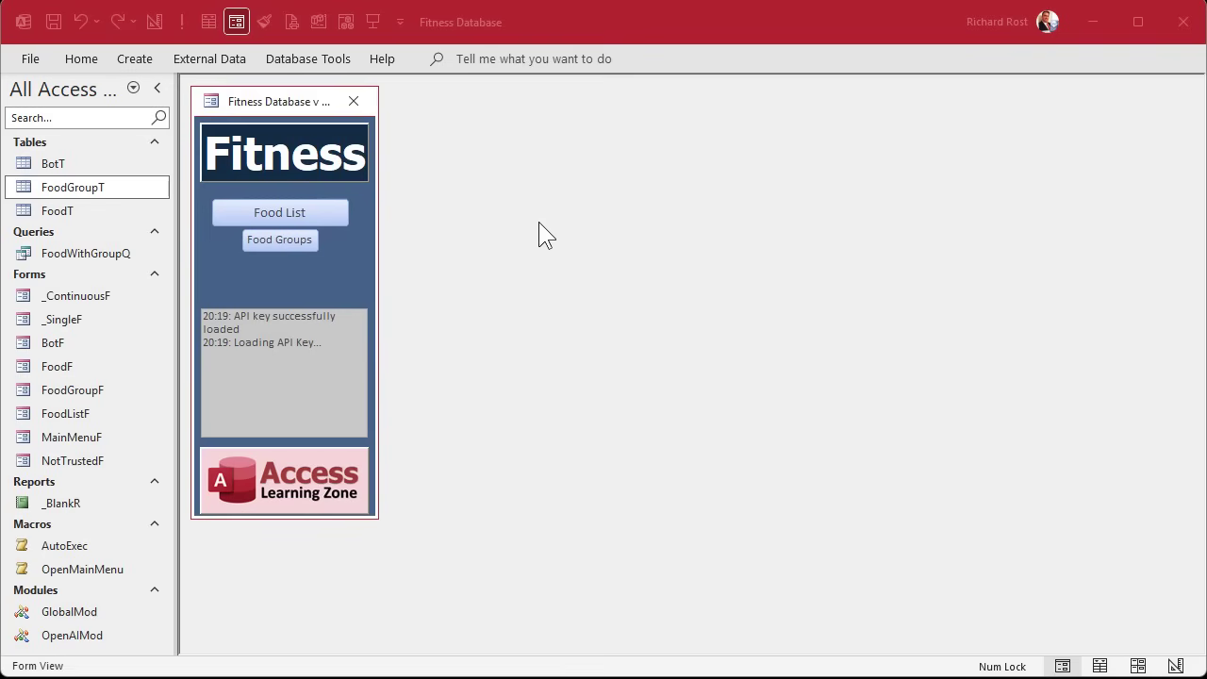
click(135, 58)
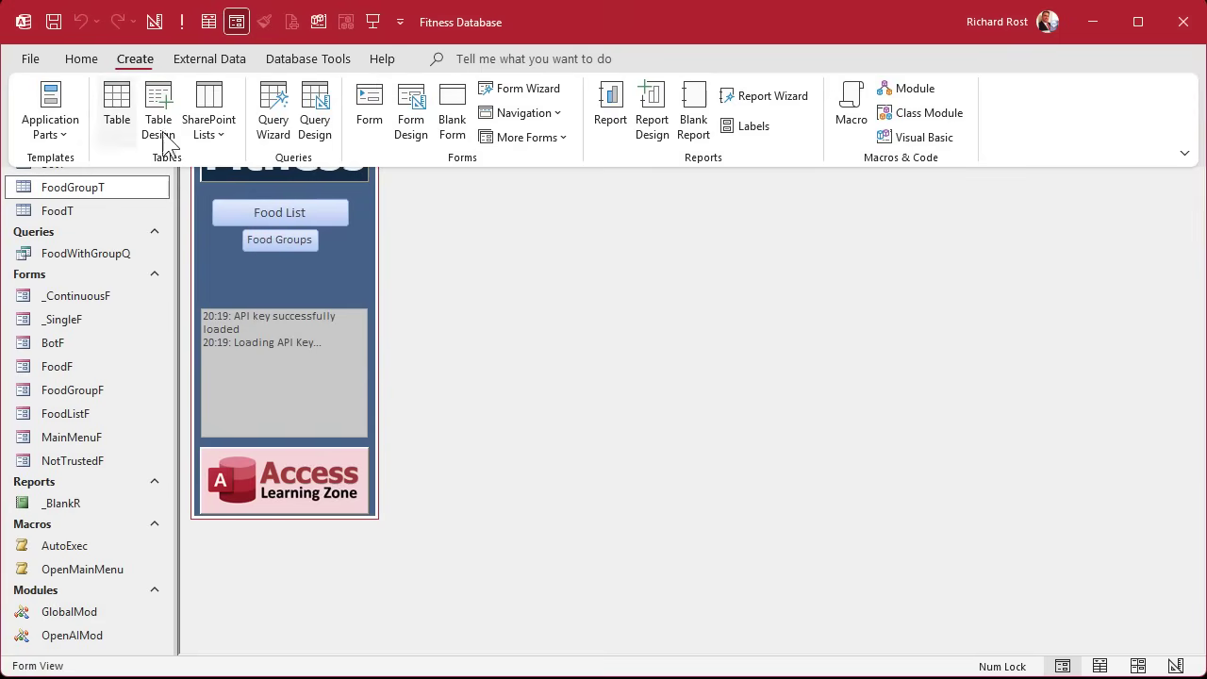
click(159, 115)
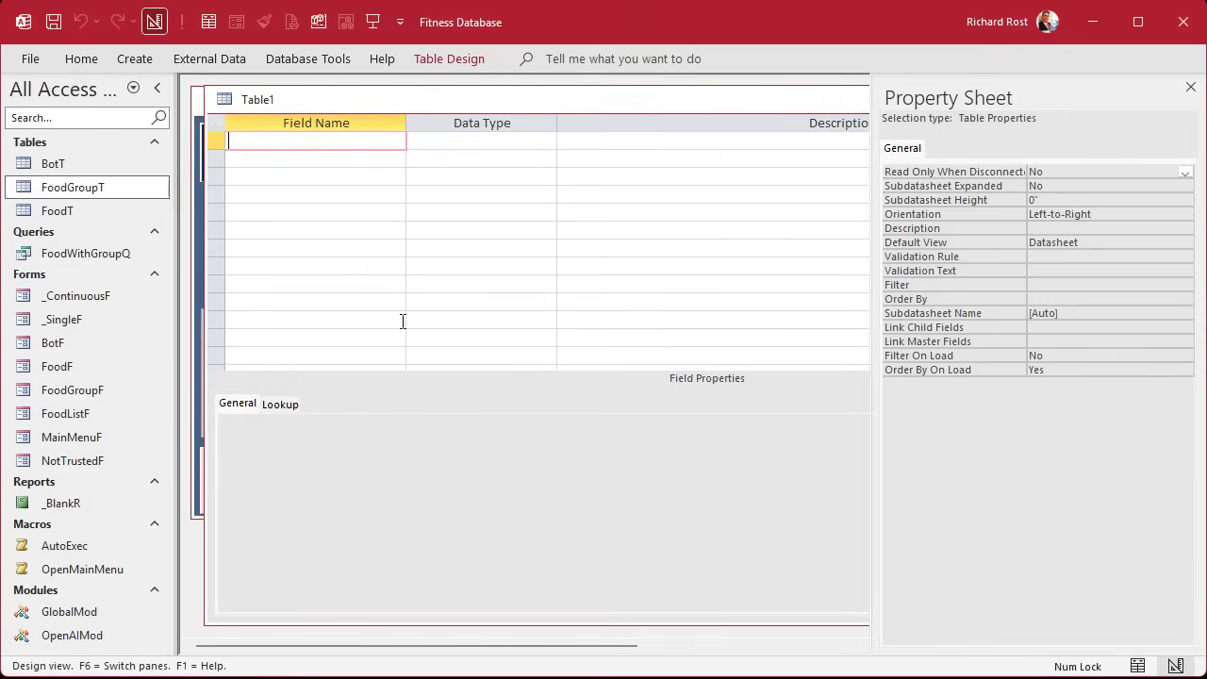
text(MealID)
key(Tab)
text(a)
key(Tab)
key(Tab)
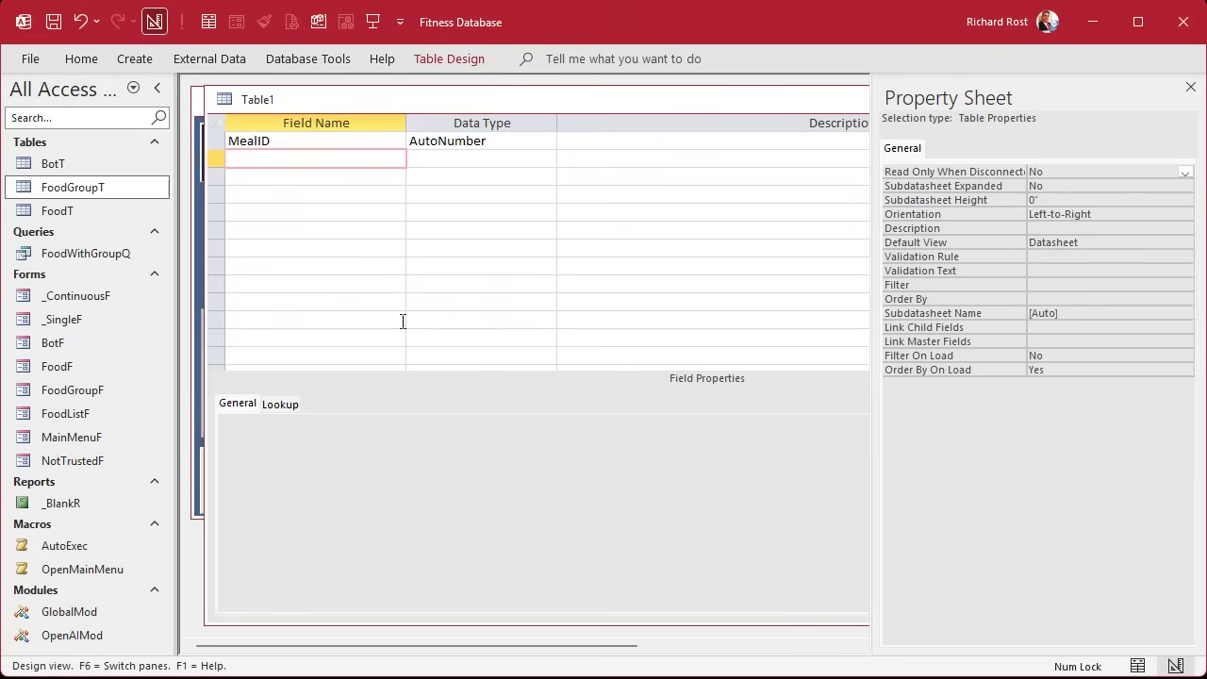
Step: Add a Description field as Short Text and a Notes field as Long Text
text(Description)
key(Tab)
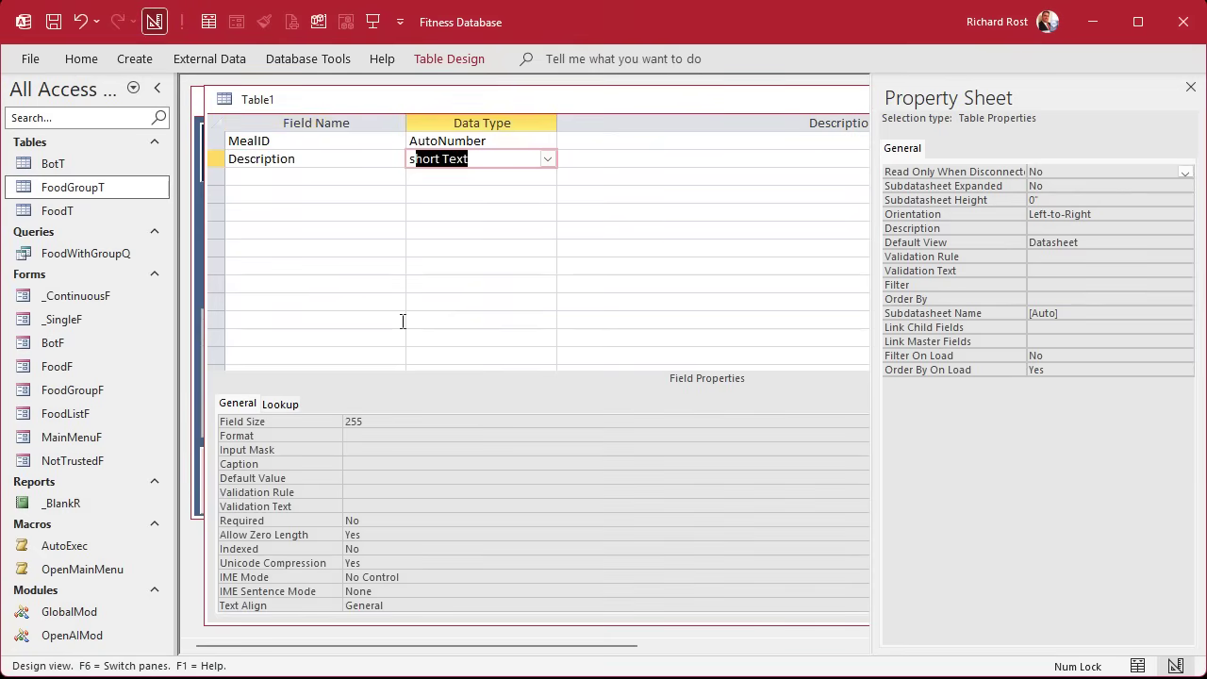
key(Tab)
key(Tab)
text(Notes)
key(Tab)
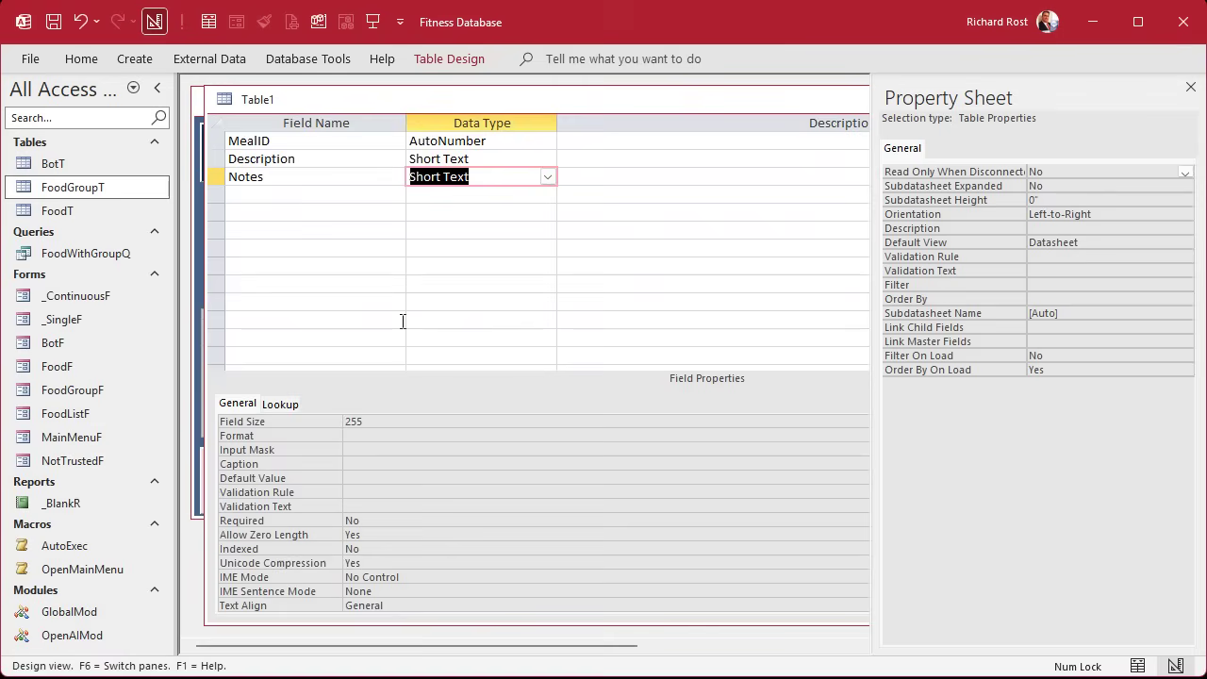
text(lo)
key(Tab)
key(Tab)
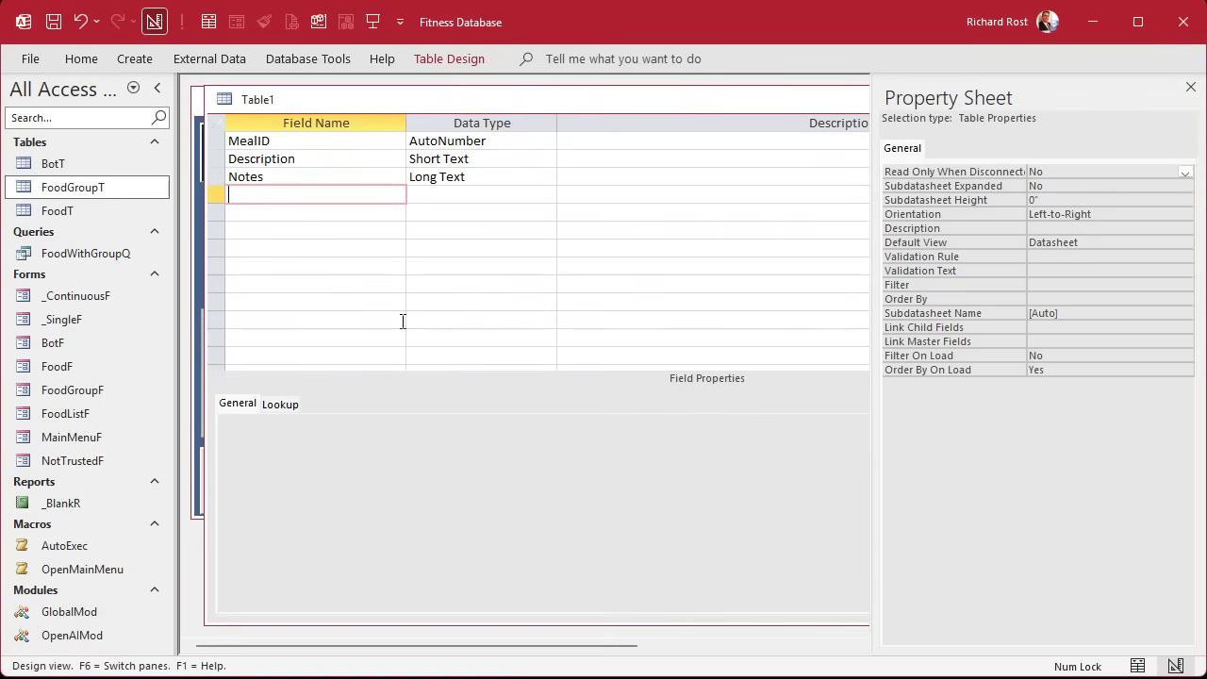
Step: Save the table as MealT, accept creating a primary key, and close the table
key(ctrl+s)
text(MealT)
key(Return)
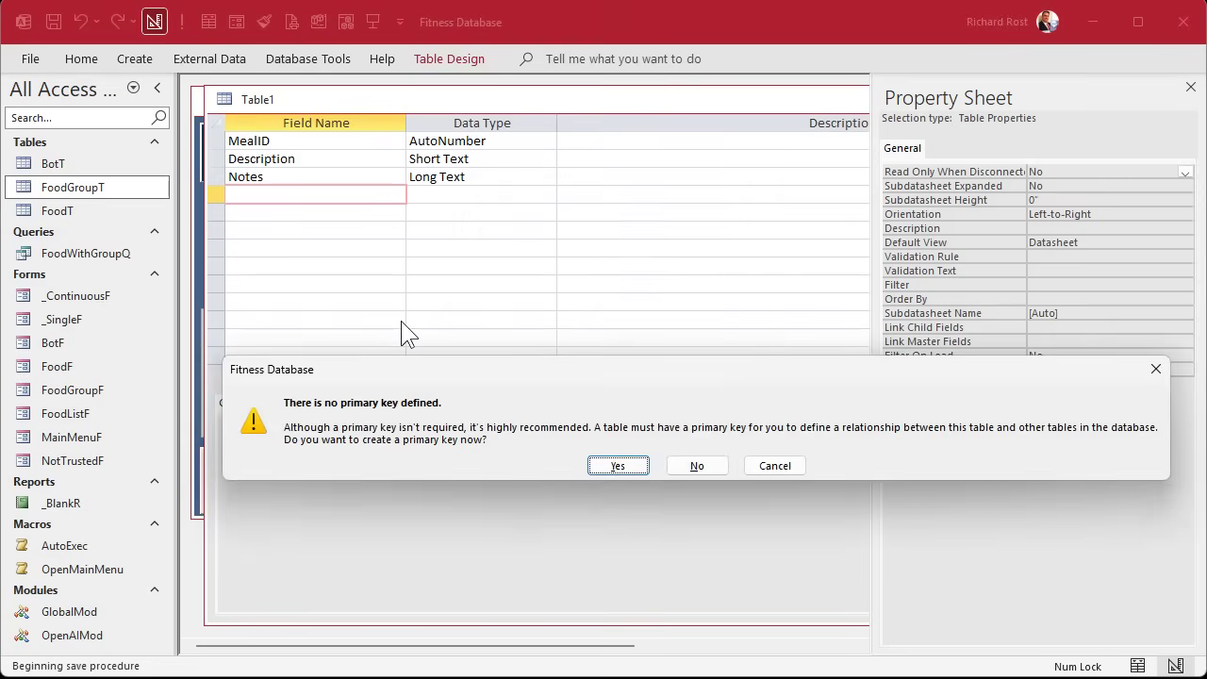
key(Return)
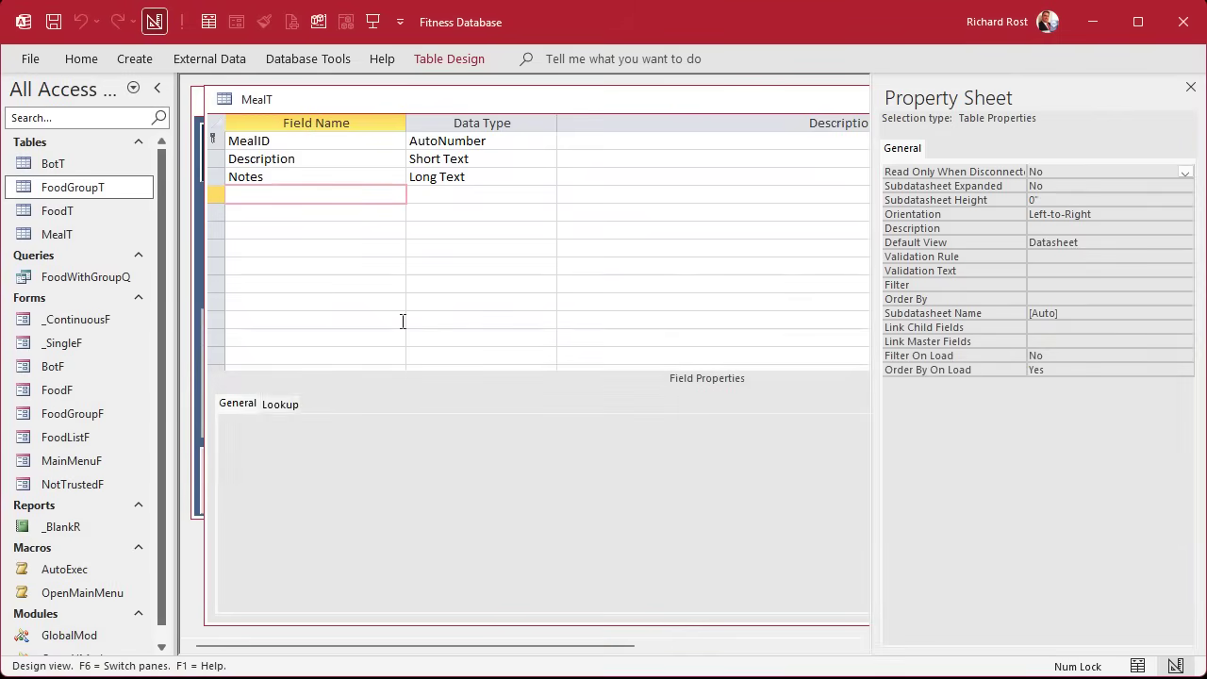
double_click(224, 100)
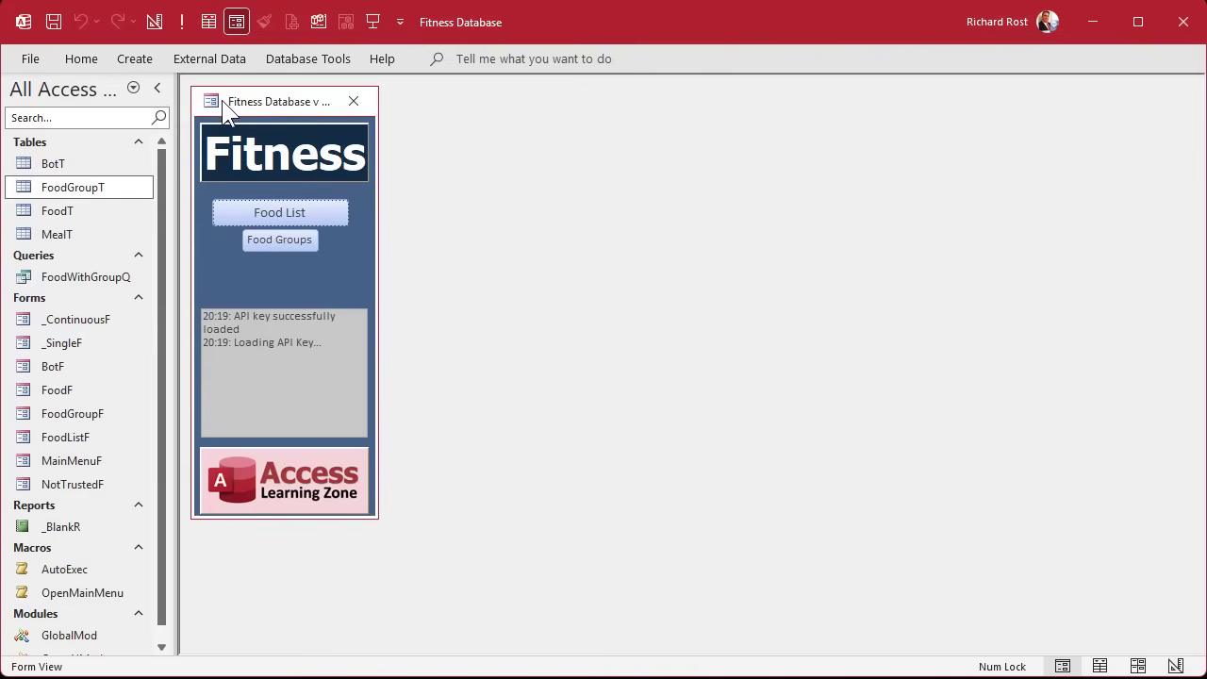
Step: Start another new table in Design view and shift its window slightly upward
click(137, 60)
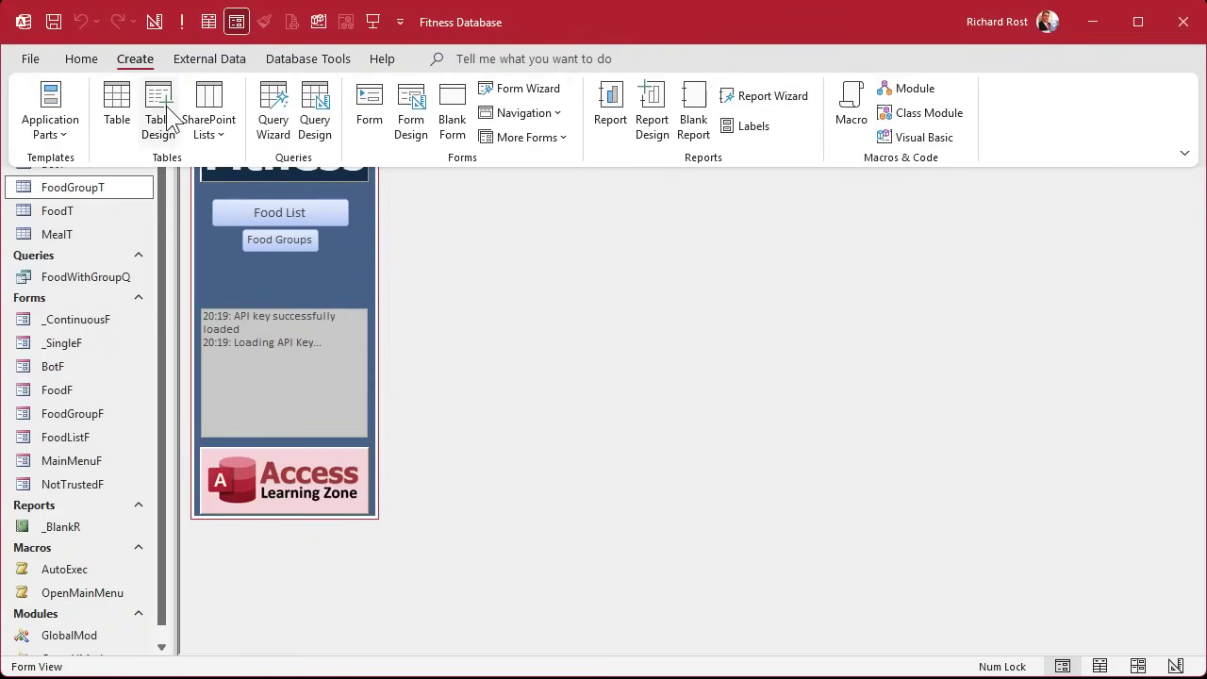
click(160, 111)
drag(268, 128, 275, 107)
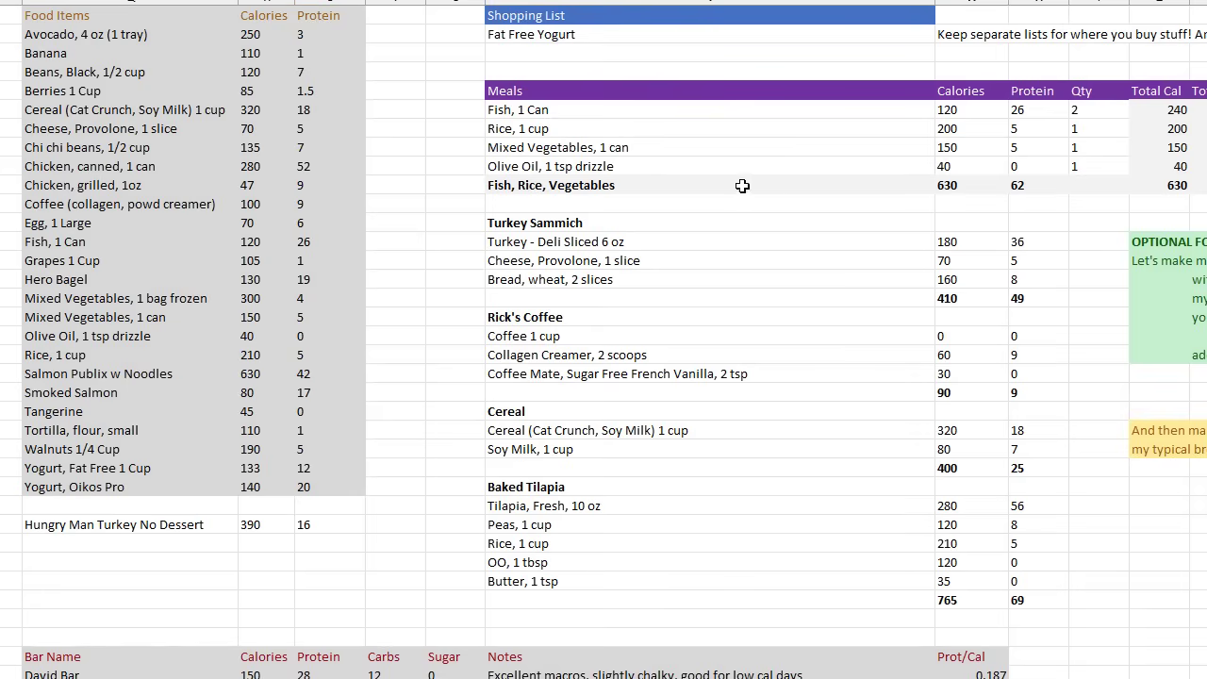
Step: Switch to the Excel meal spreadsheet and examine the ingredients and quantities of the Fish, Rice, Vegetables meal
click(531, 187)
click(532, 187)
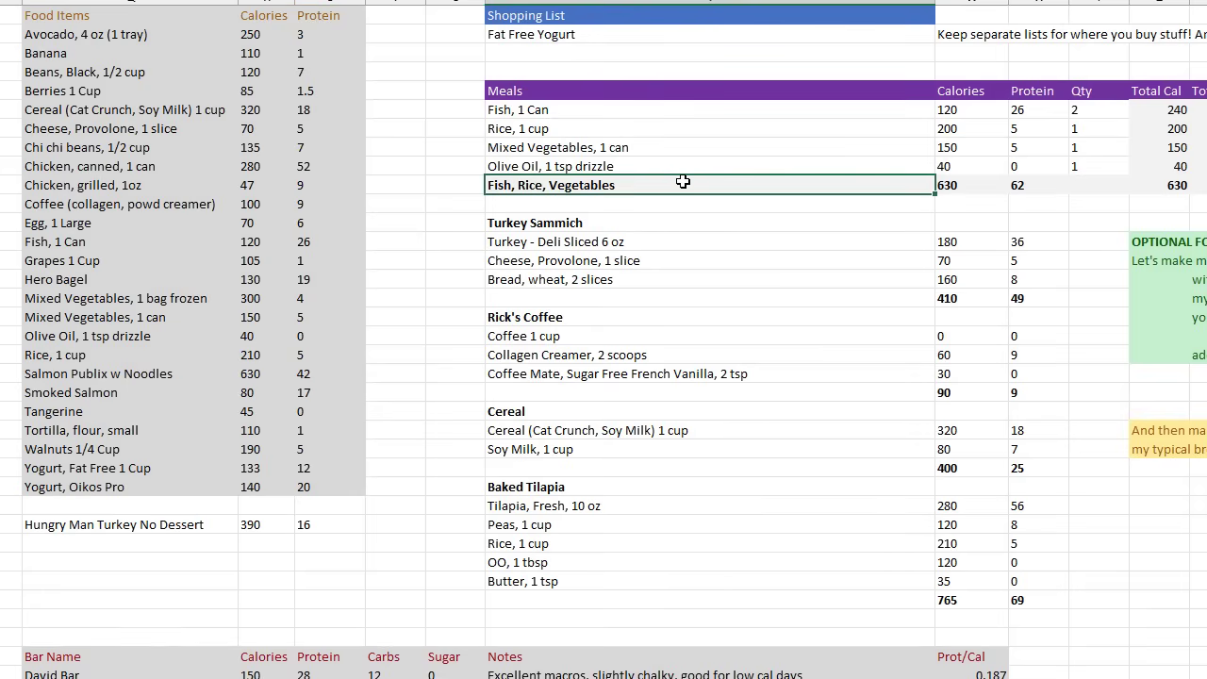
click(607, 113)
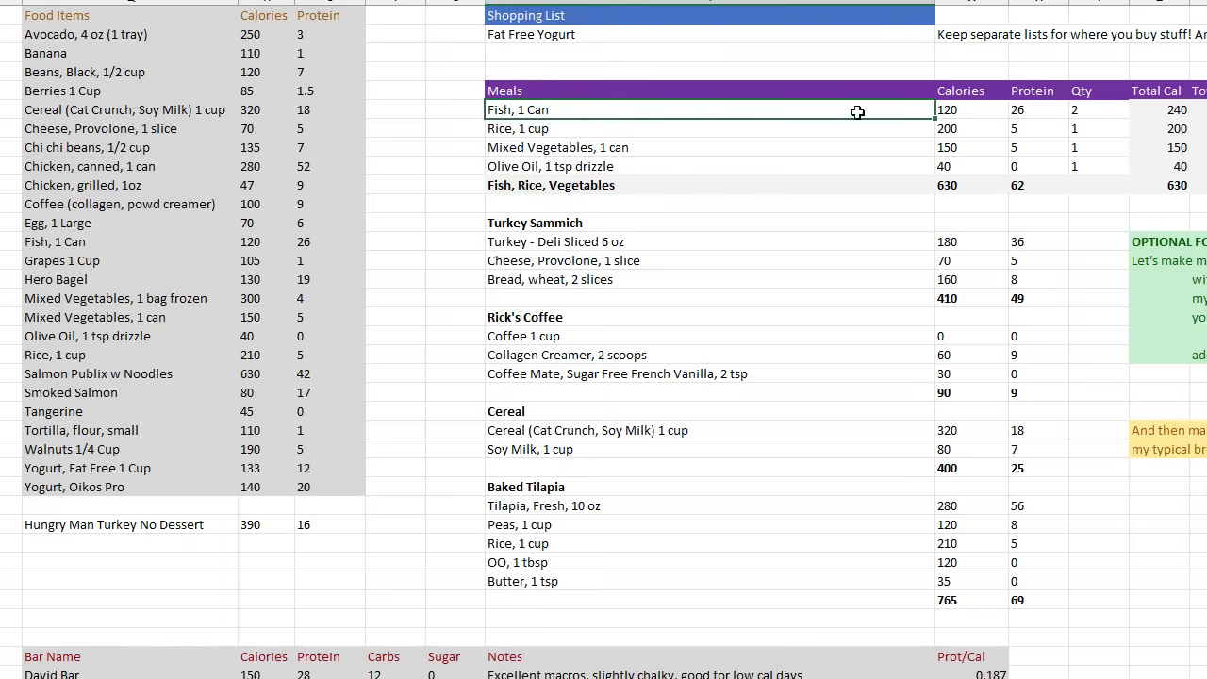
click(1094, 105)
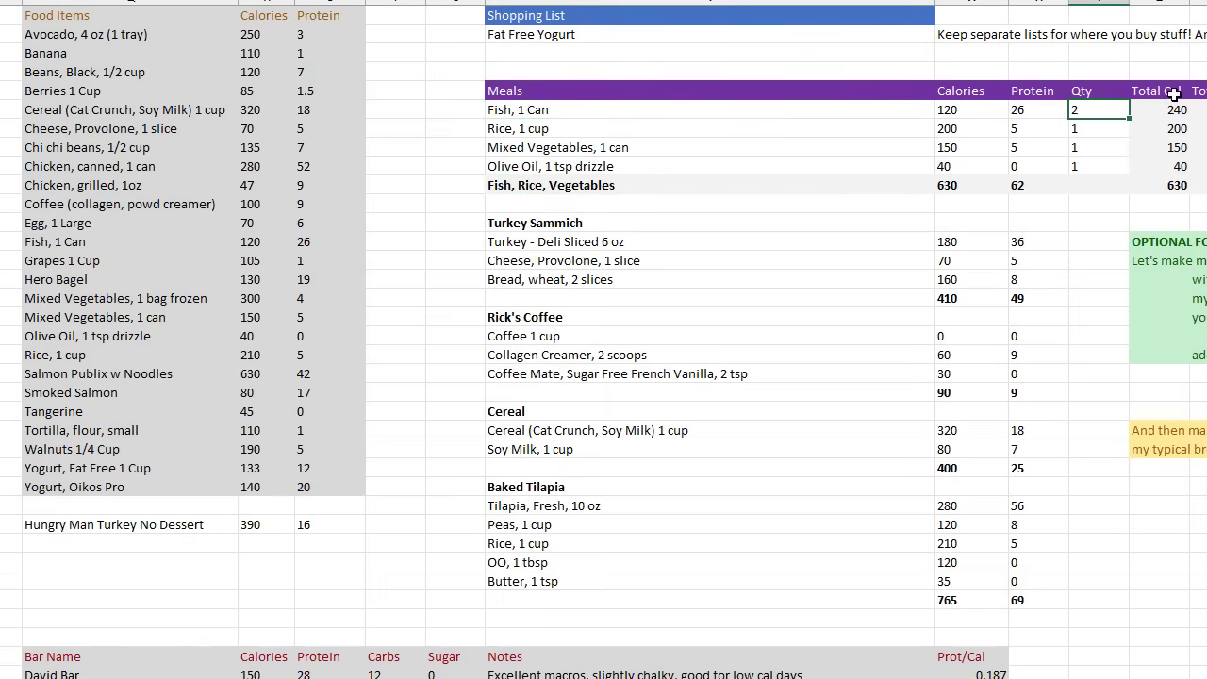
click(566, 128)
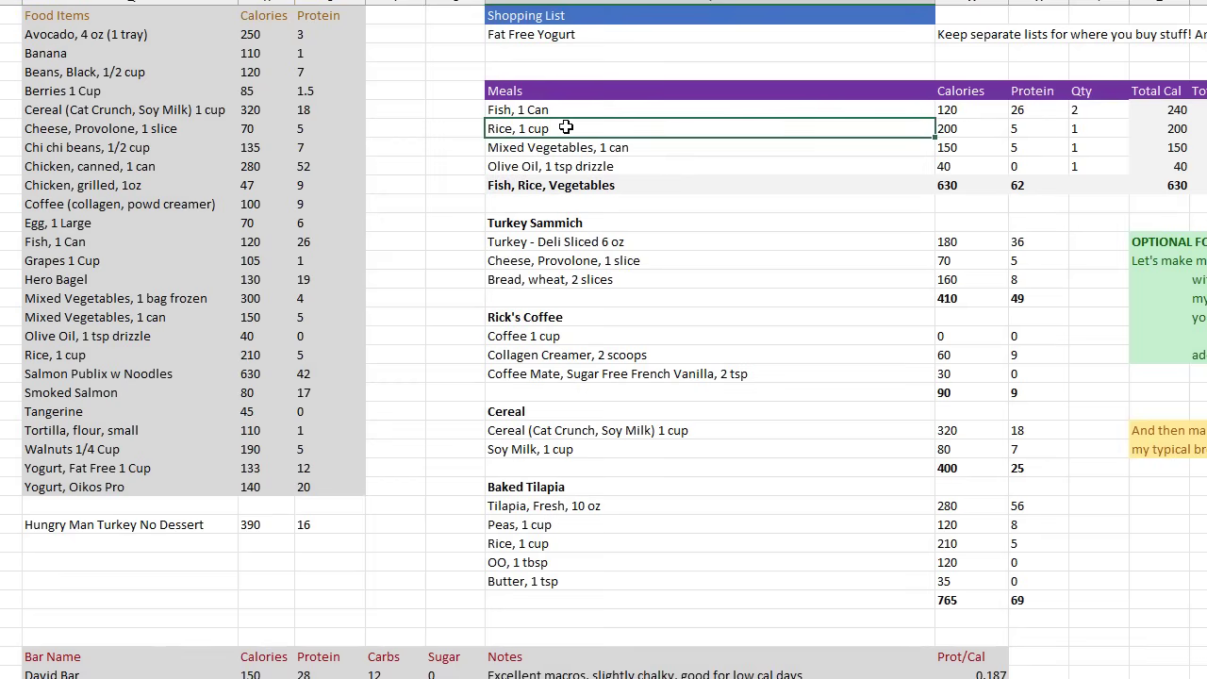
click(566, 146)
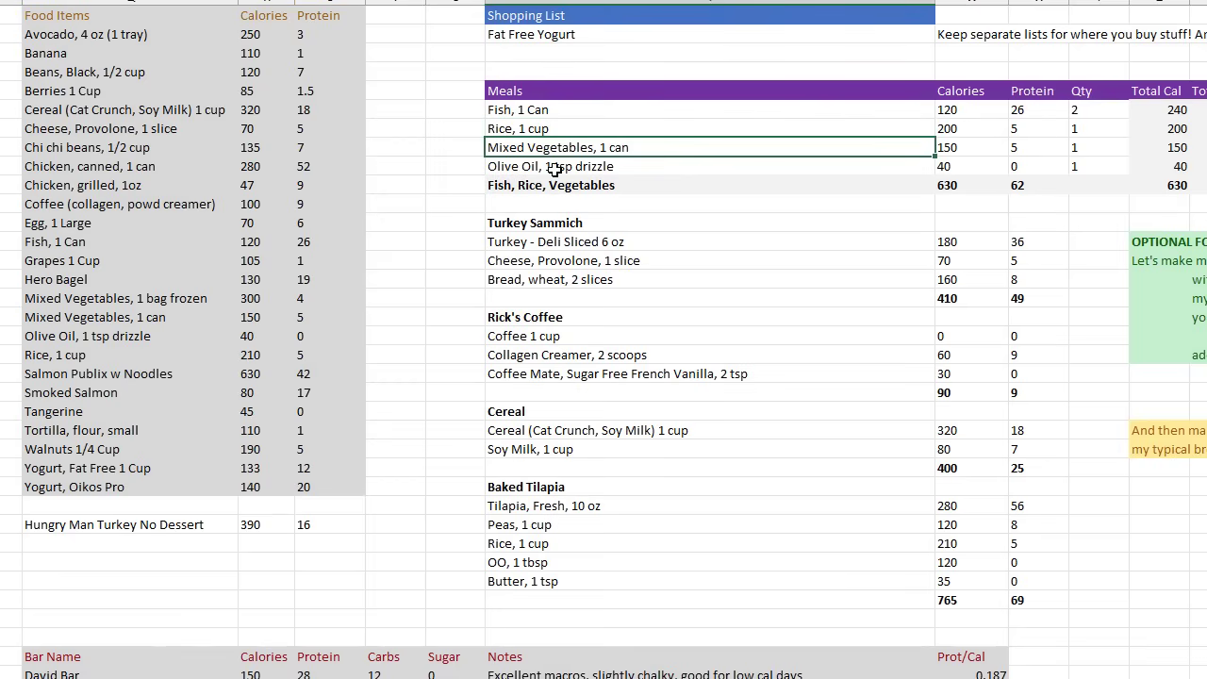
click(554, 167)
click(561, 185)
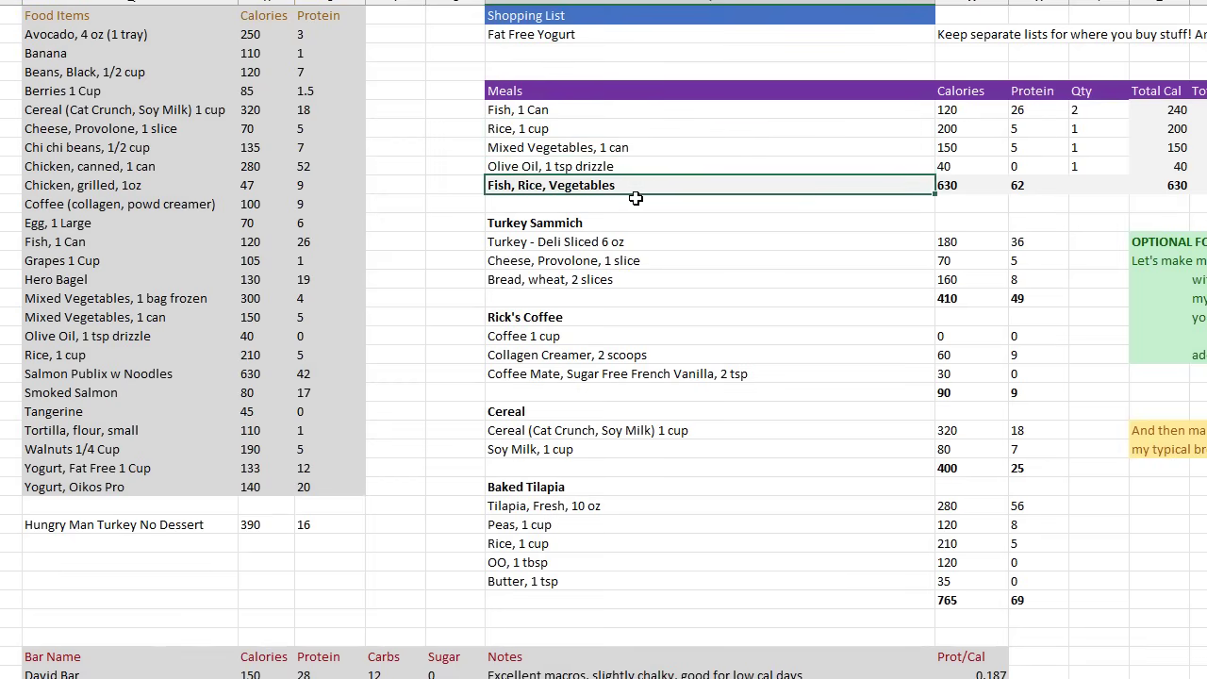
Step: Examine the ingredients listed under the Turkey Sammich and coffee meals in the spreadsheet
click(584, 222)
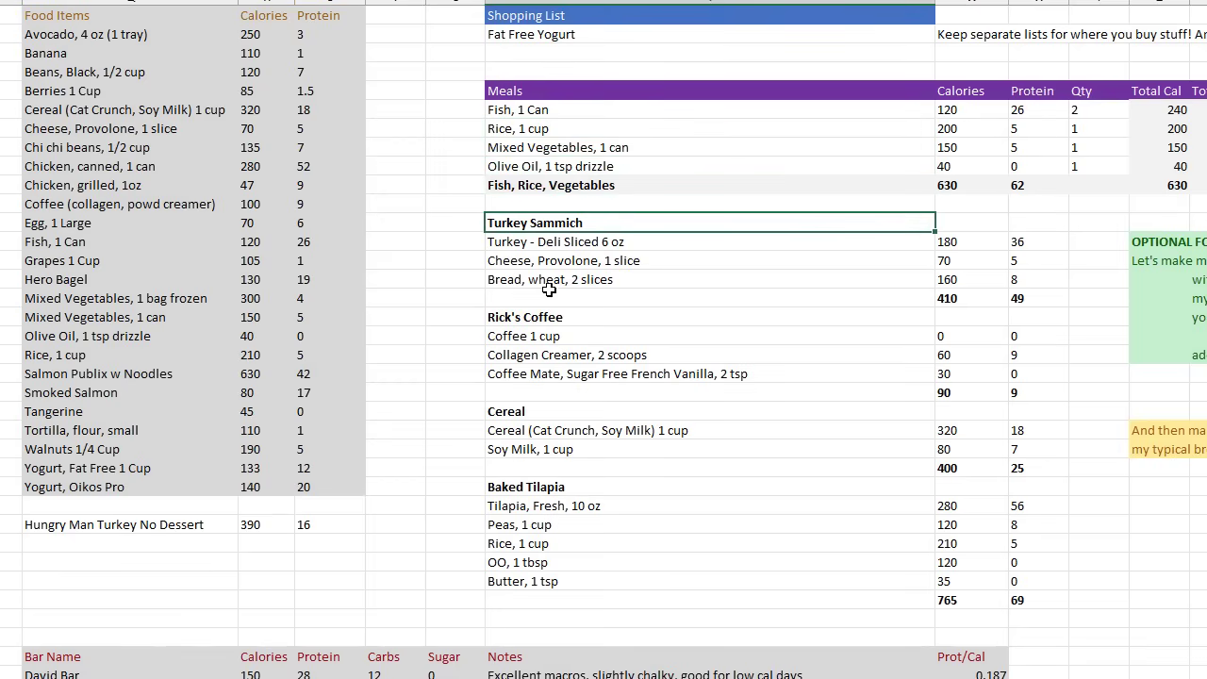
click(554, 243)
click(560, 260)
click(563, 277)
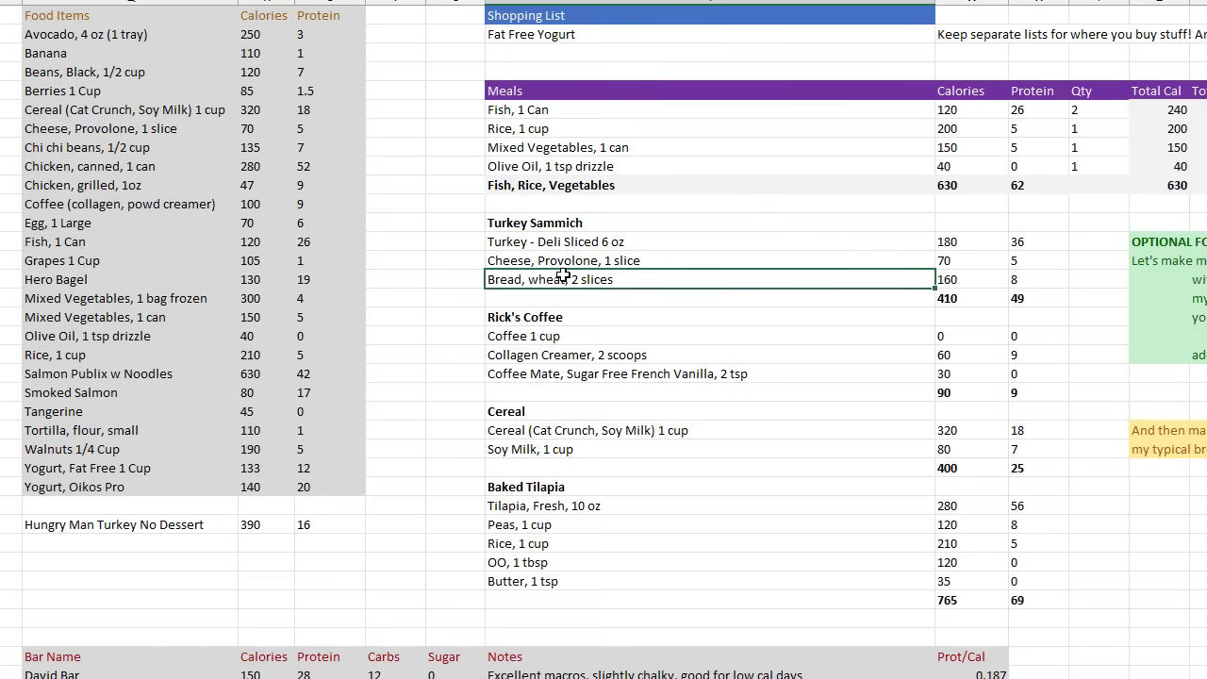
click(575, 318)
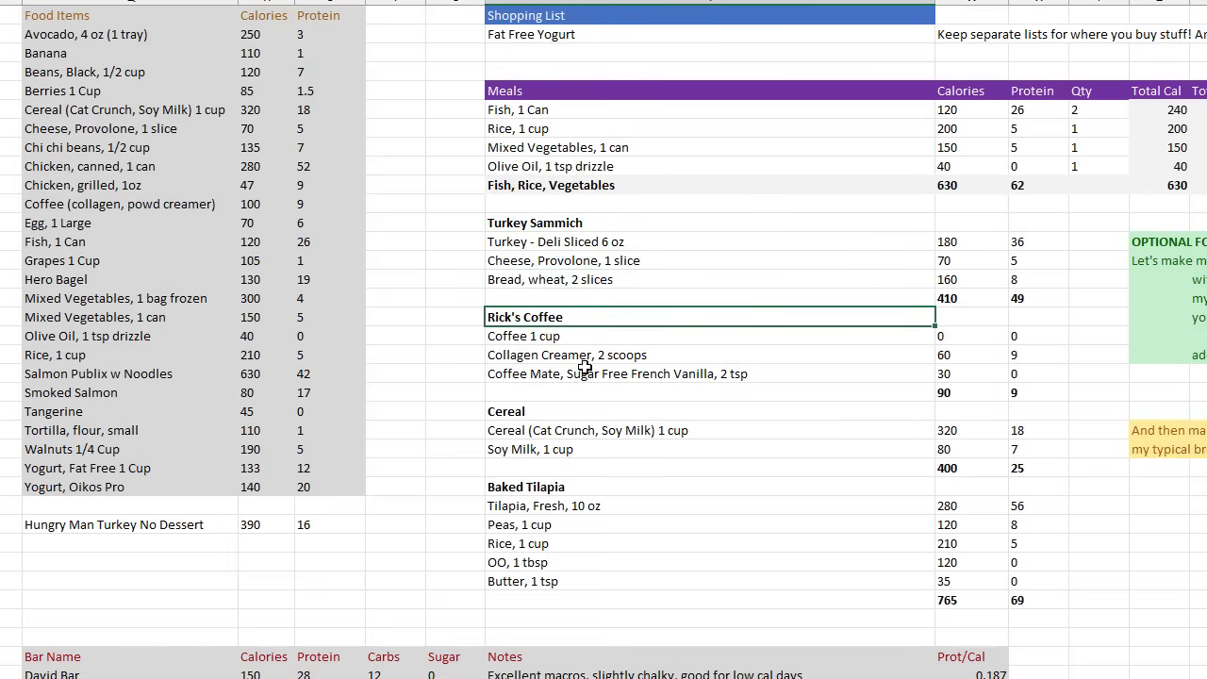
click(581, 337)
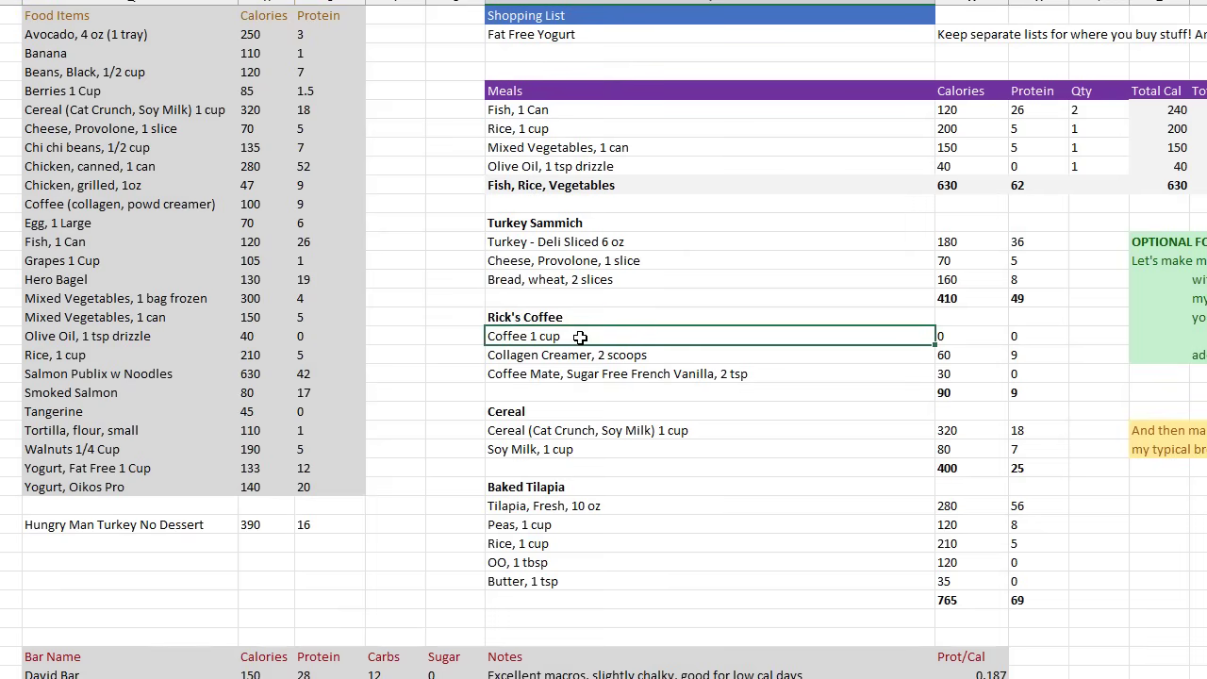
click(557, 353)
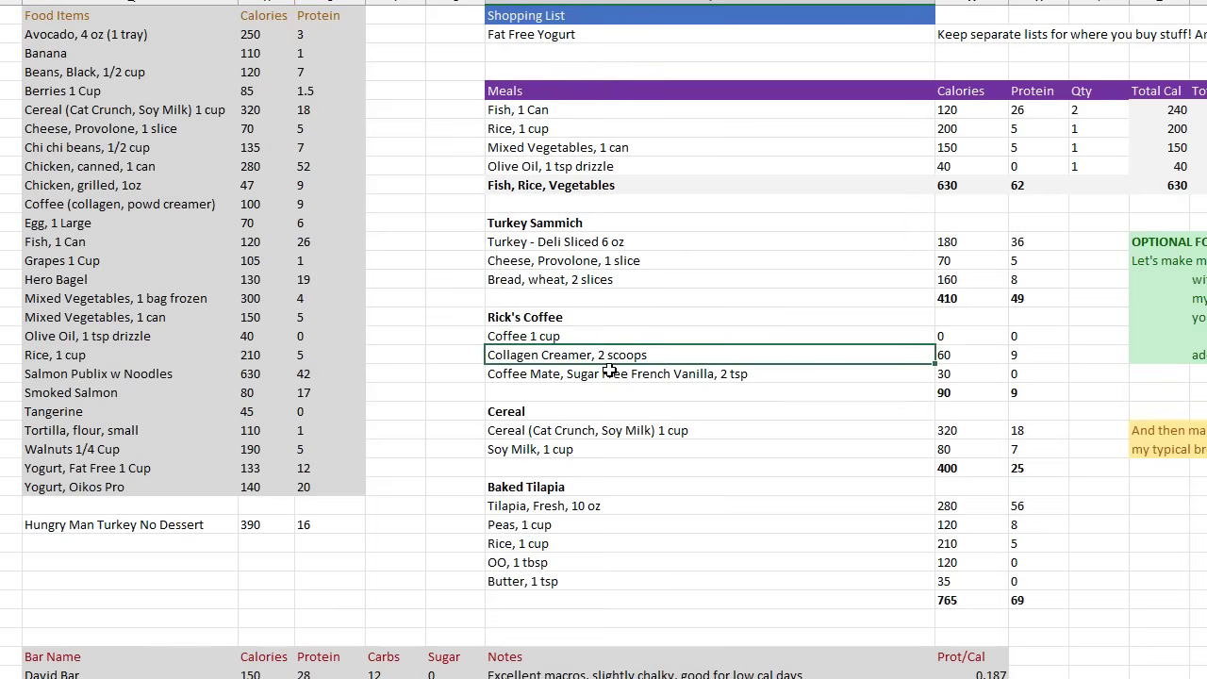
click(609, 373)
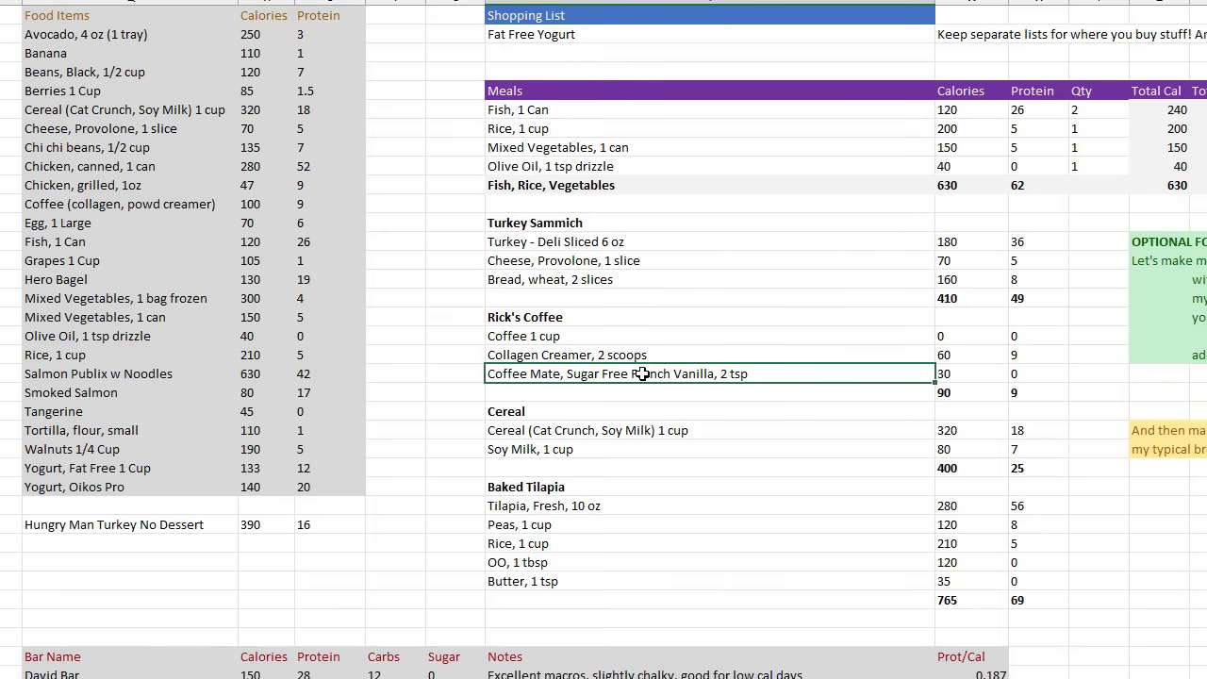
click(976, 370)
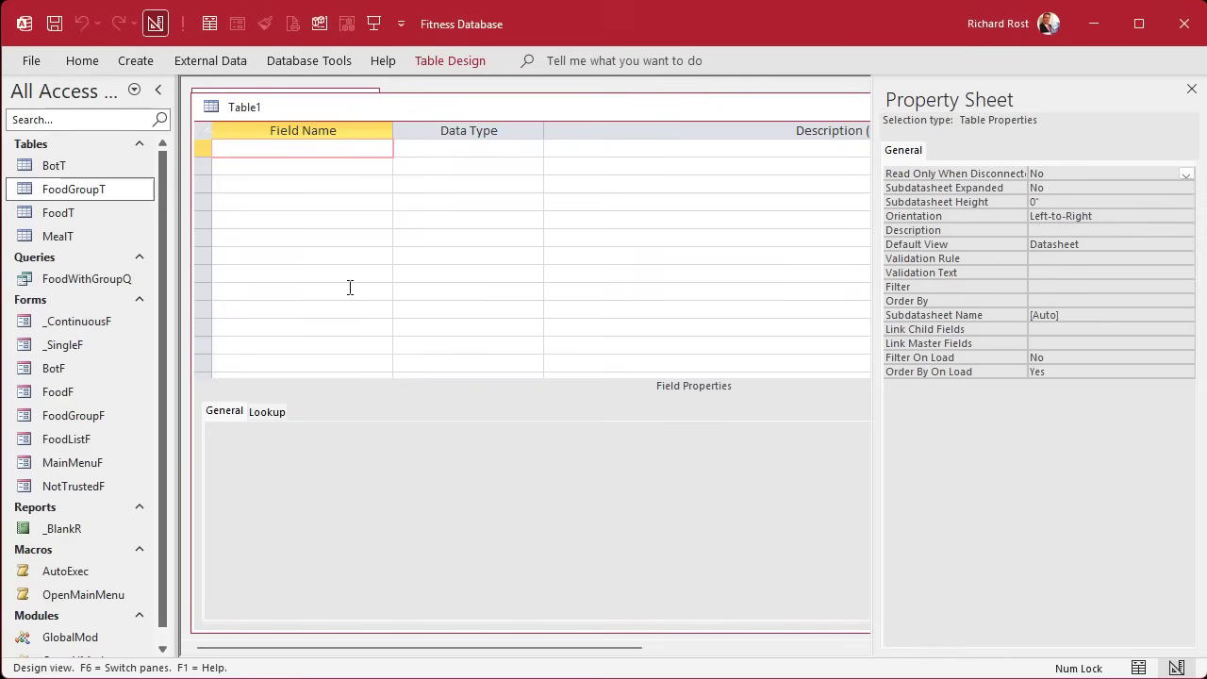
Step: In the new Access table, add a MealDetailID field as AutoNumber and a MealID field as Number
text(MealDetailID)
key(Tab)
text(a)
key(Return)
key(Return)
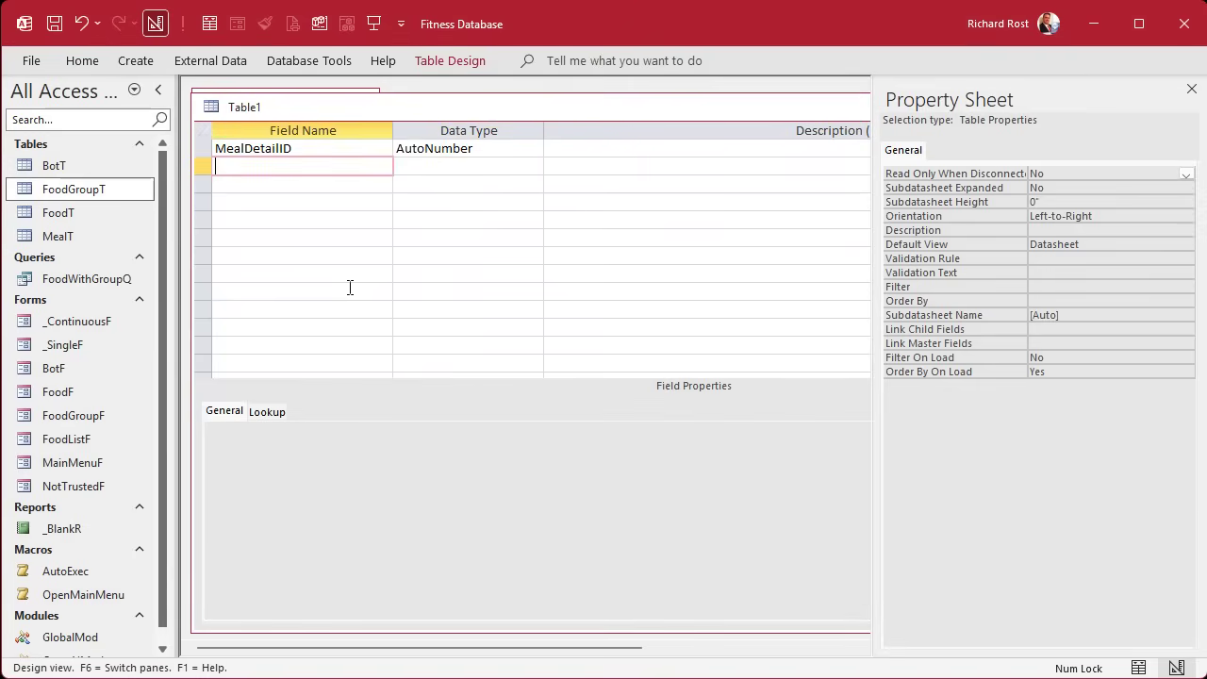
text(MealID)
key(Tab)
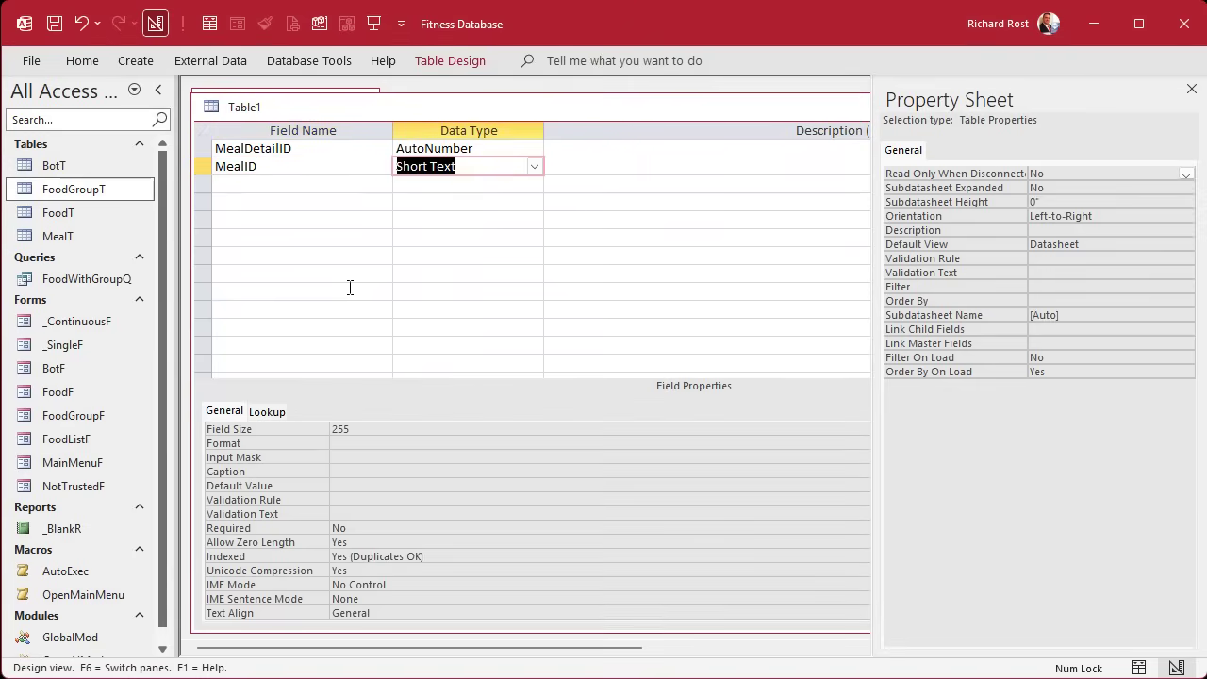
text(number)
key(Return)
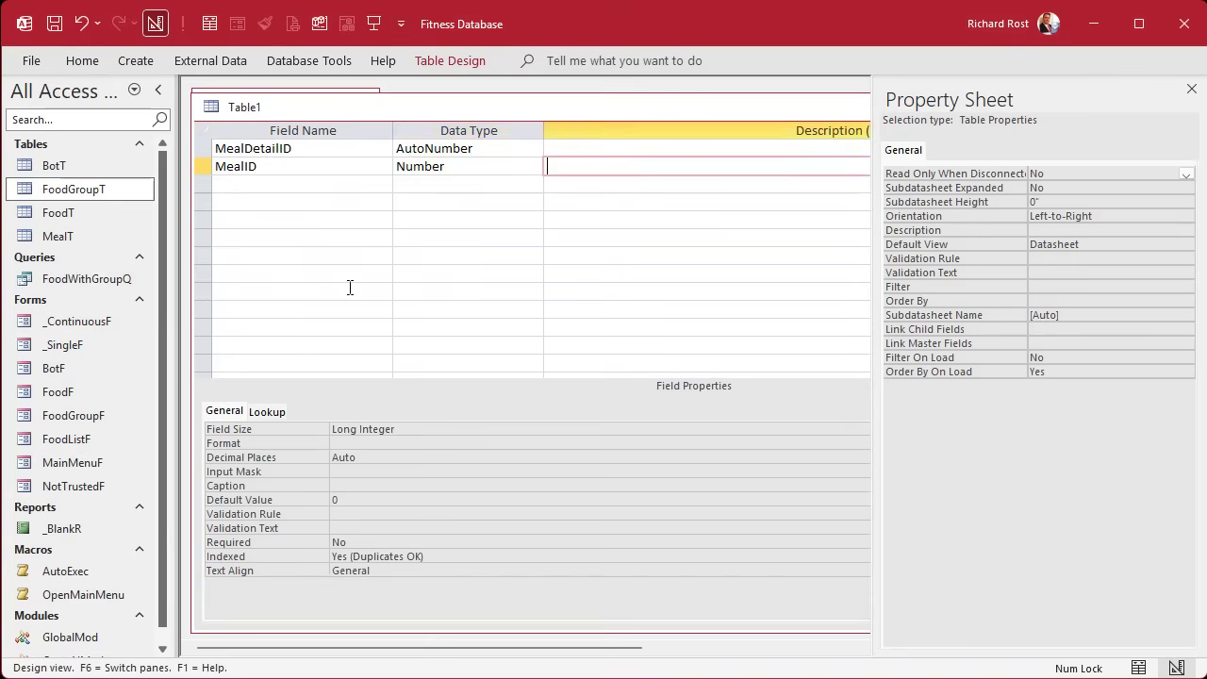
key(Return)
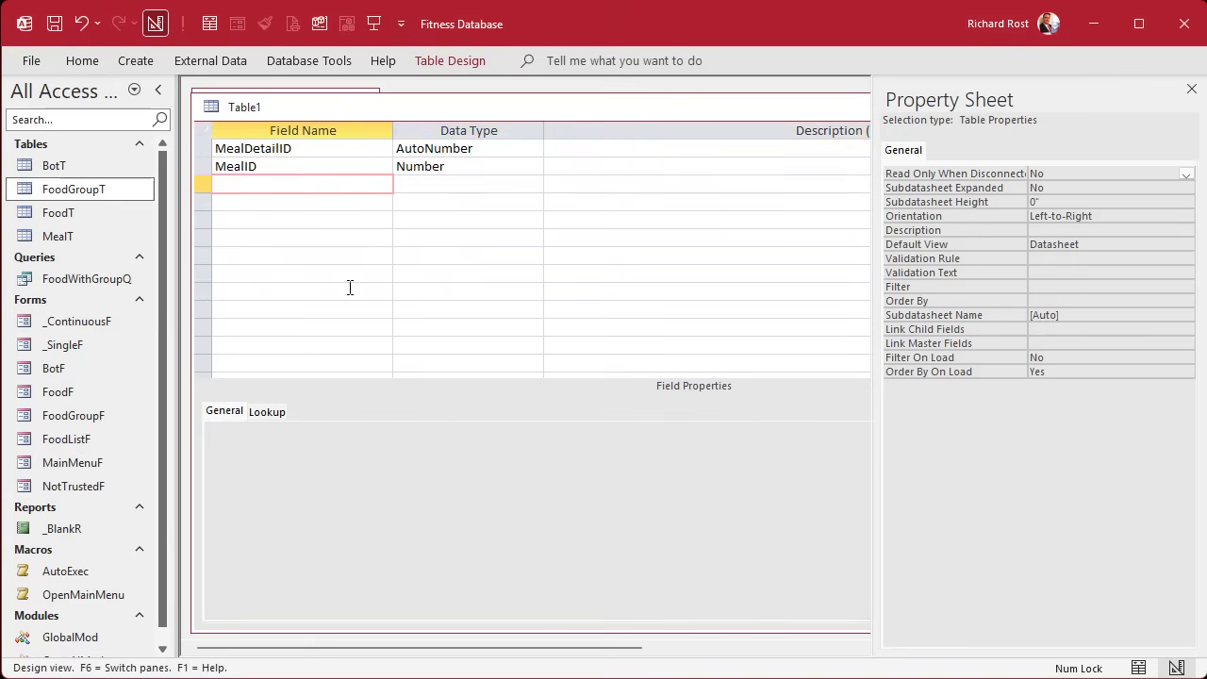
Step: Add FoodID and Quantity fields with the Number data type, and select the Quantity field's default value
text(FoodID)
key(Tab)
text(n)
key(Return)
key(Return)
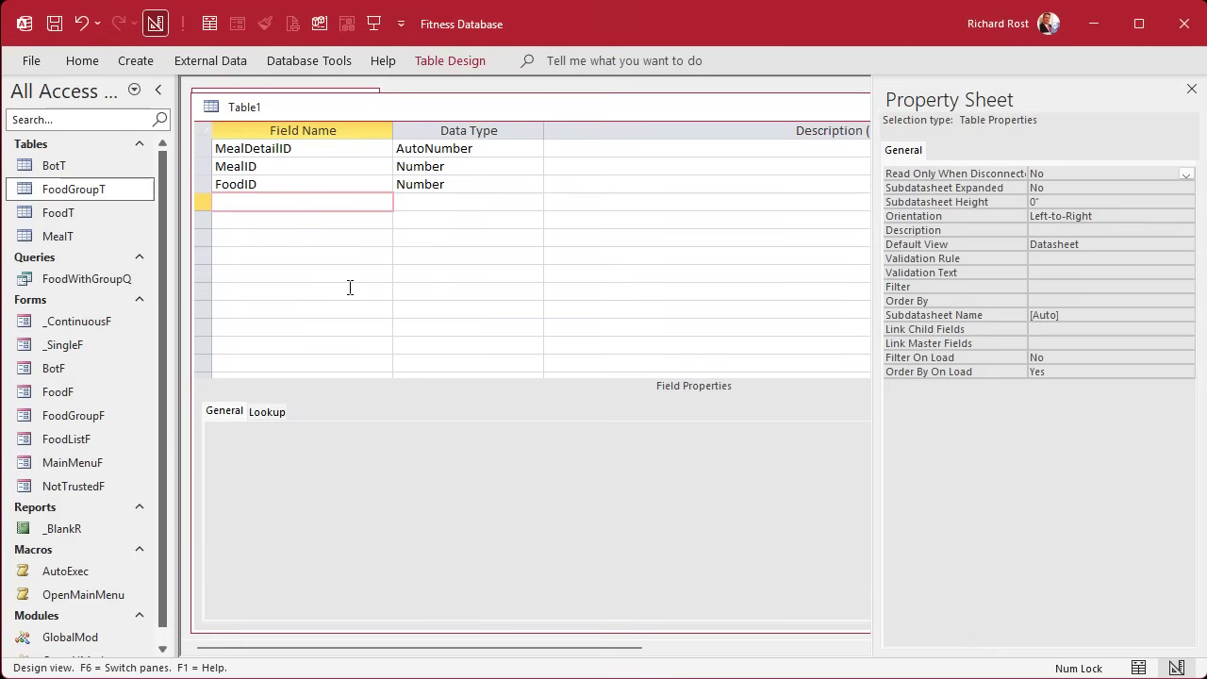
text(Quantity)
key(Tab)
text(n)
key(Return)
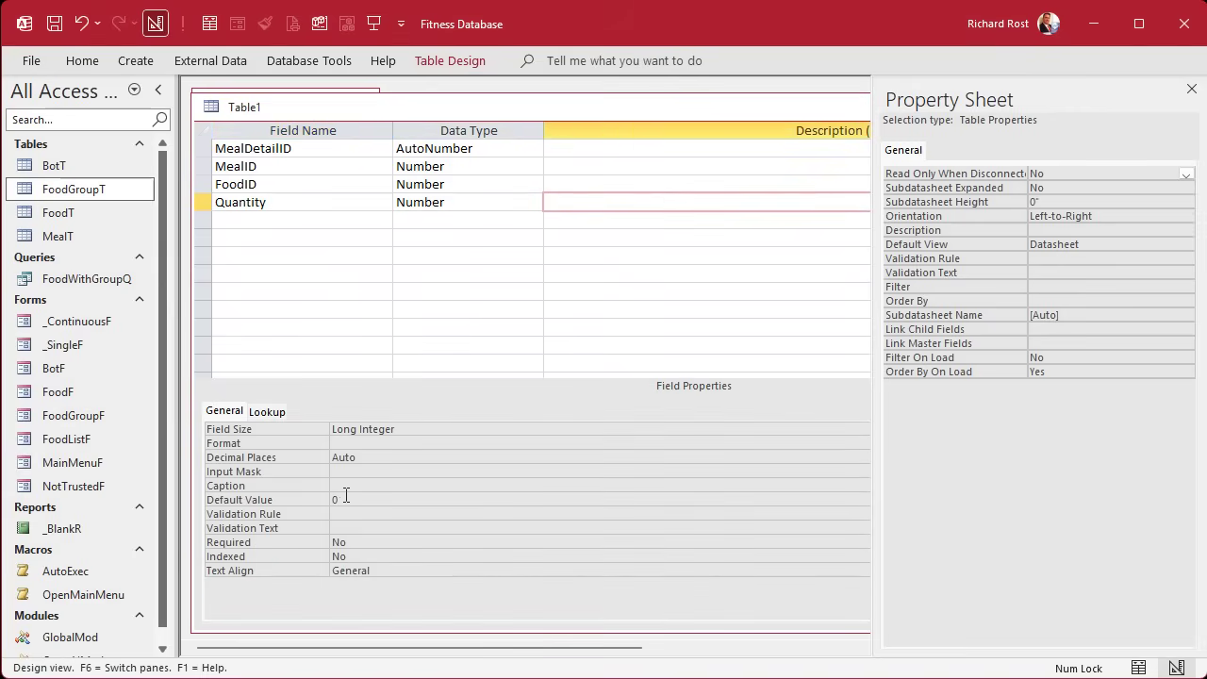
click(314, 499)
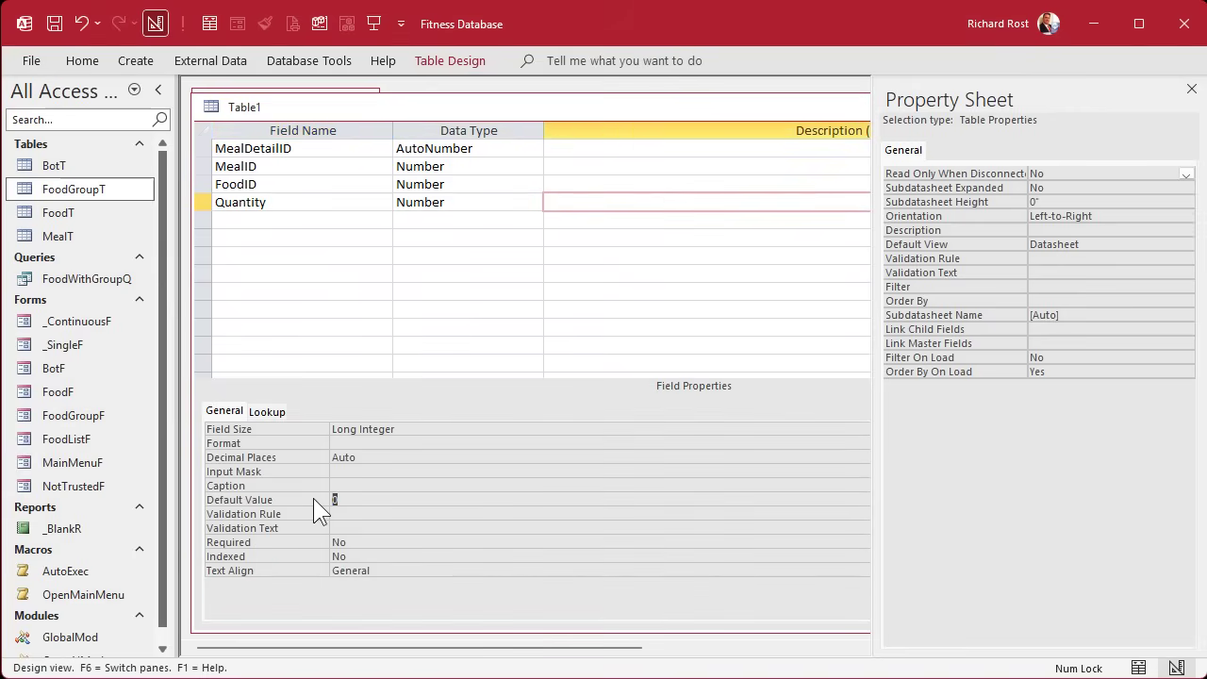
Step: Set Quantity's default value to 1, and save and close the table as MealDetailT with MealDetailID as the primary key
click(297, 188)
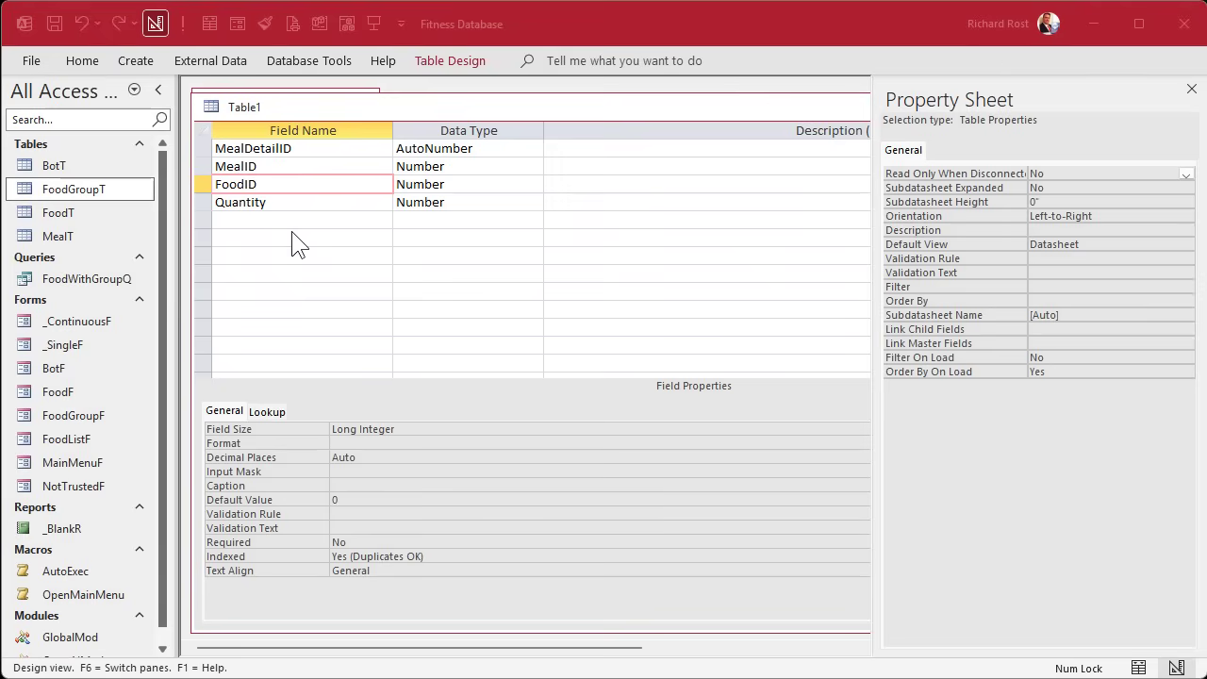
click(203, 184)
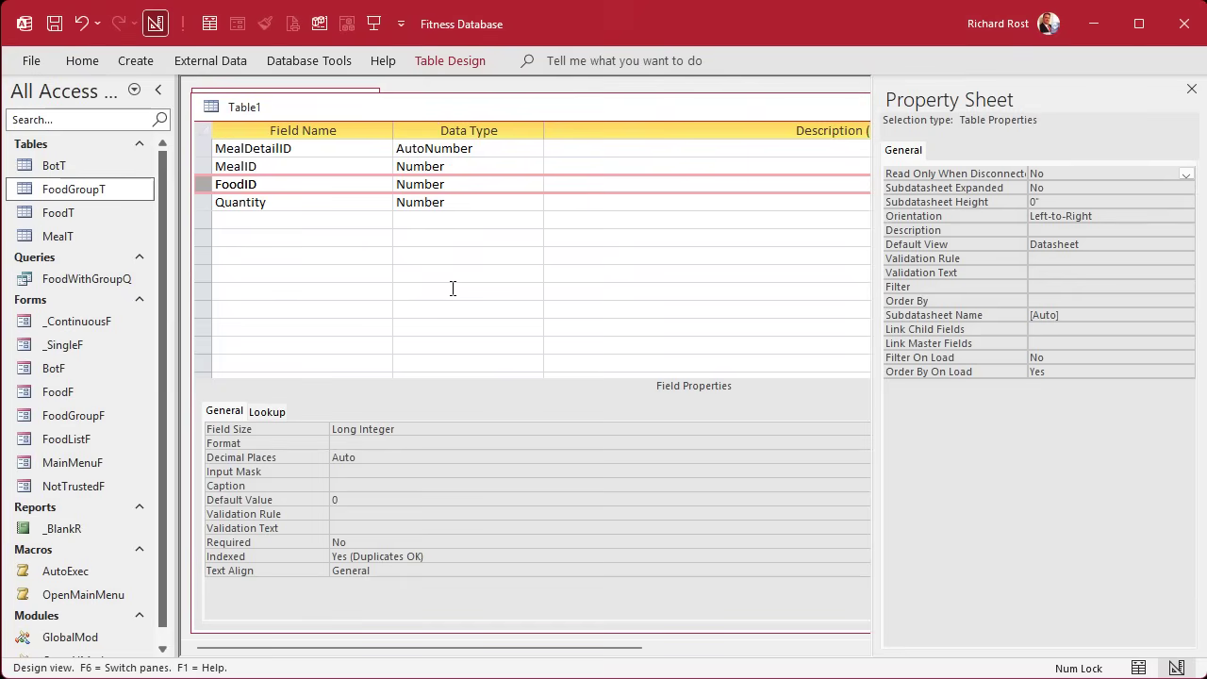
key(ctrl+s)
text(MealDetailT)
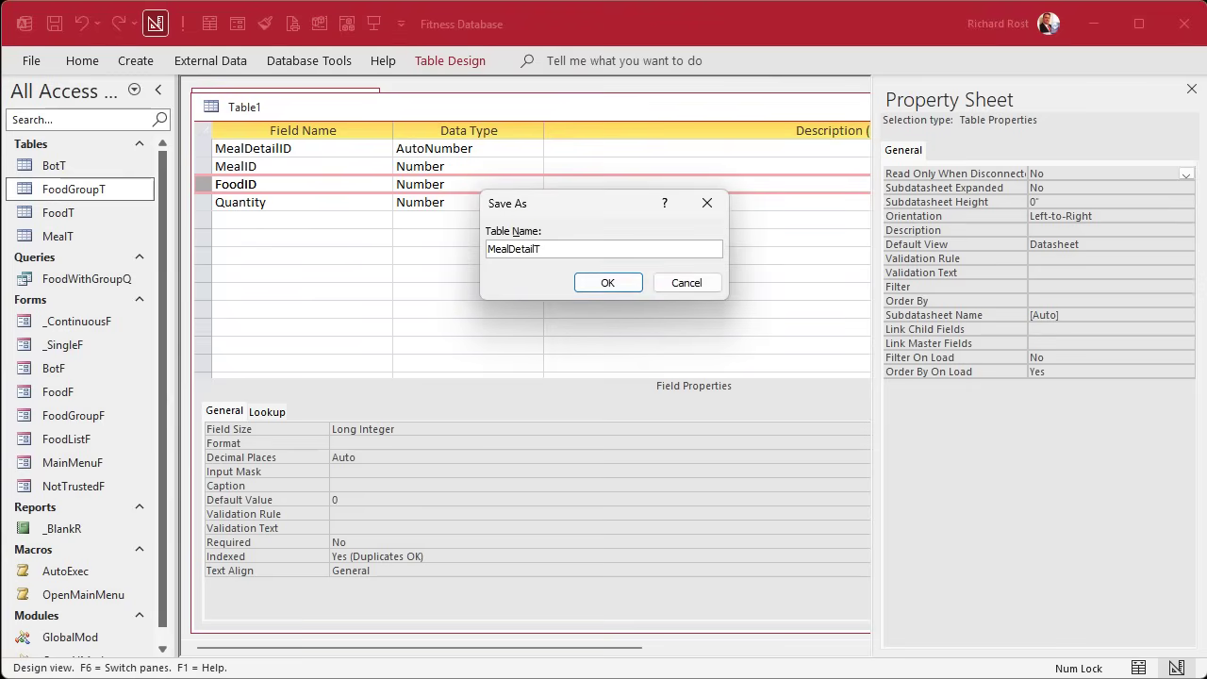
key(Return)
key(Return)
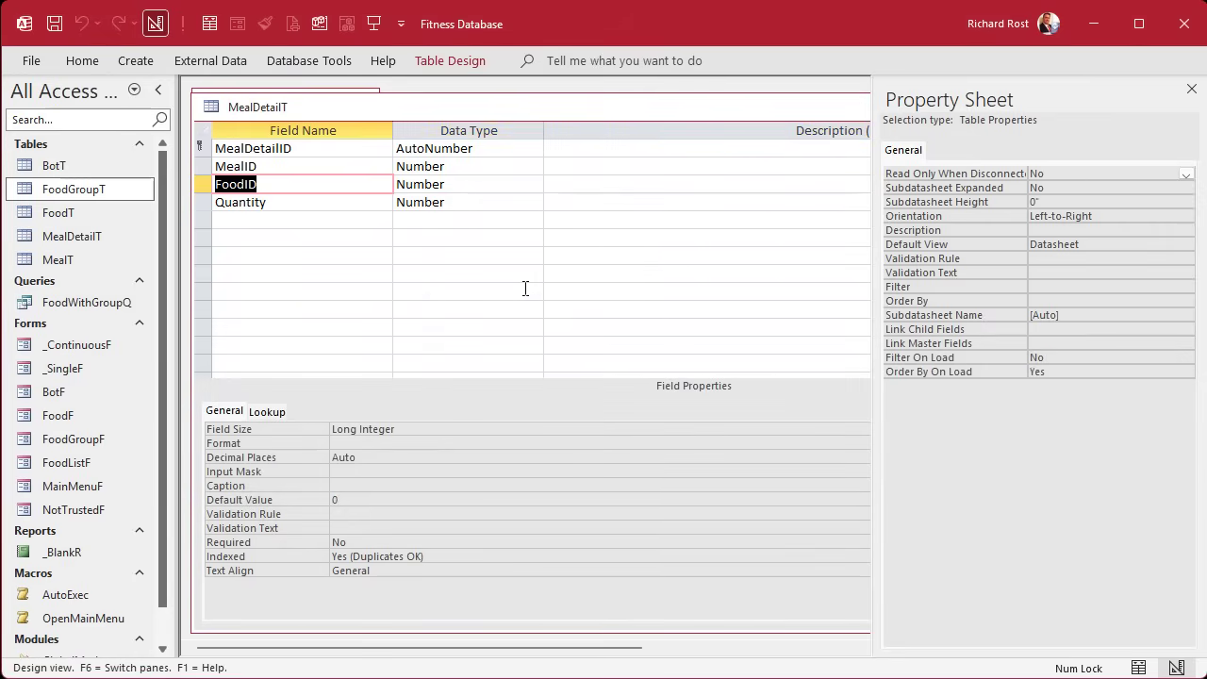
click(1192, 89)
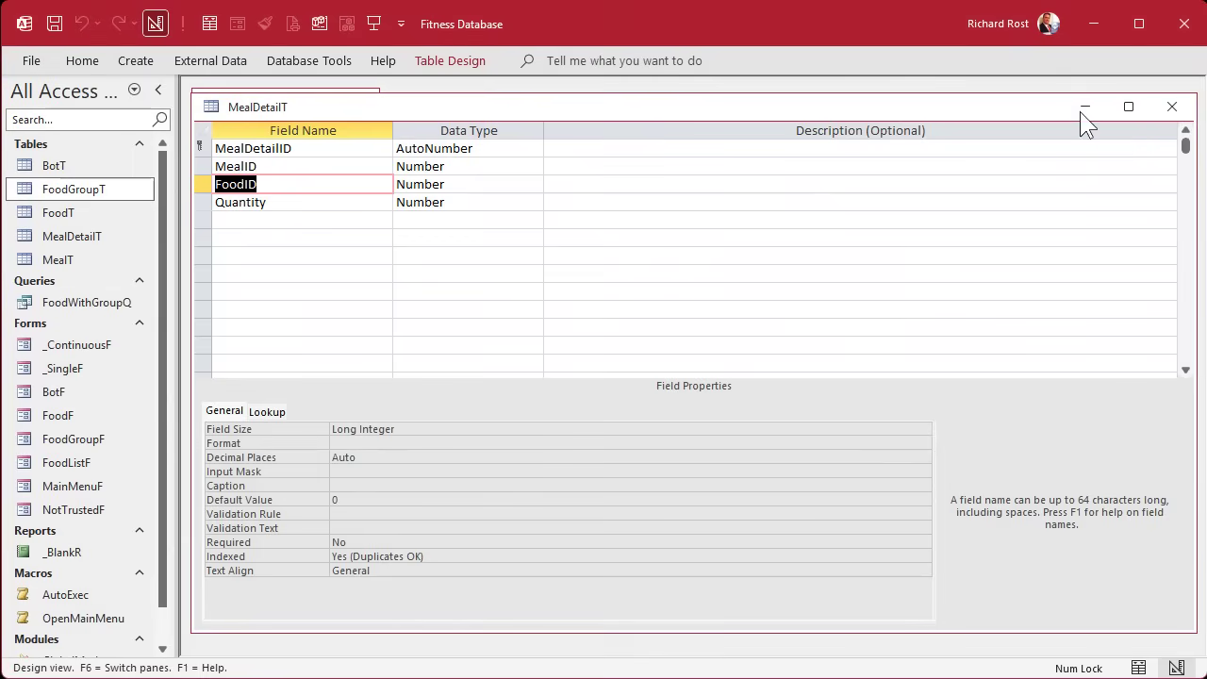
click(1173, 107)
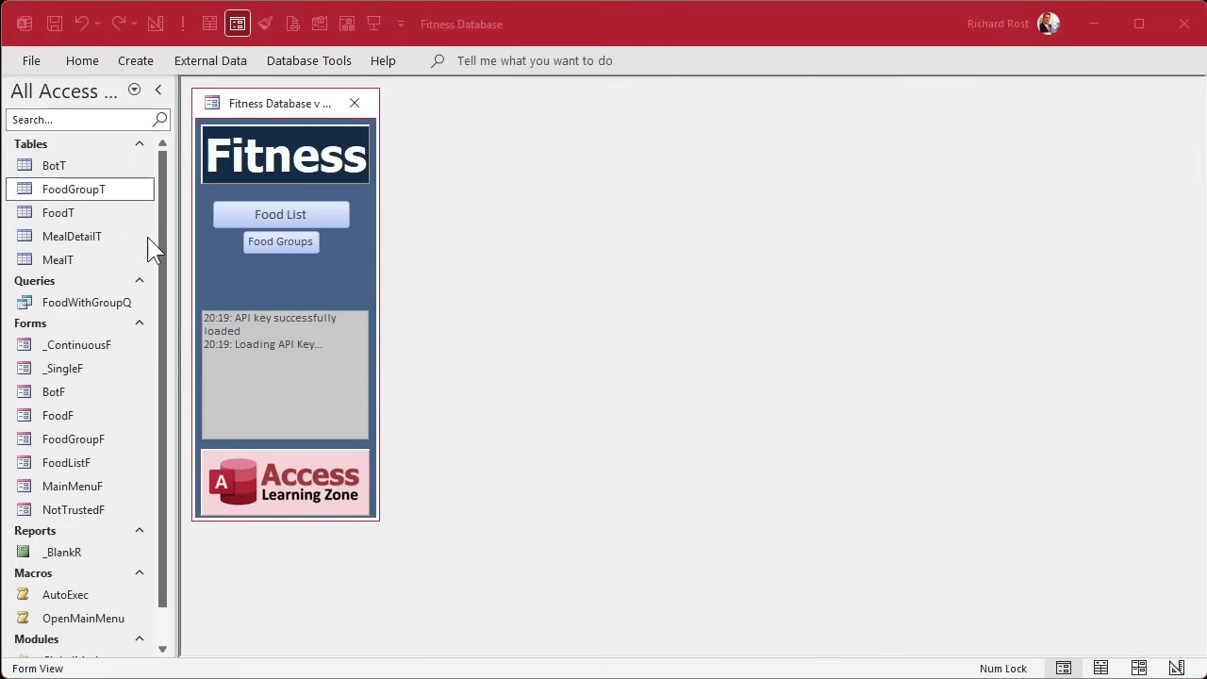
Step: Open the FoodT table, sort it by Description from A to Z, and shrink its window to a short strip above the free workspace
double_click(73, 209)
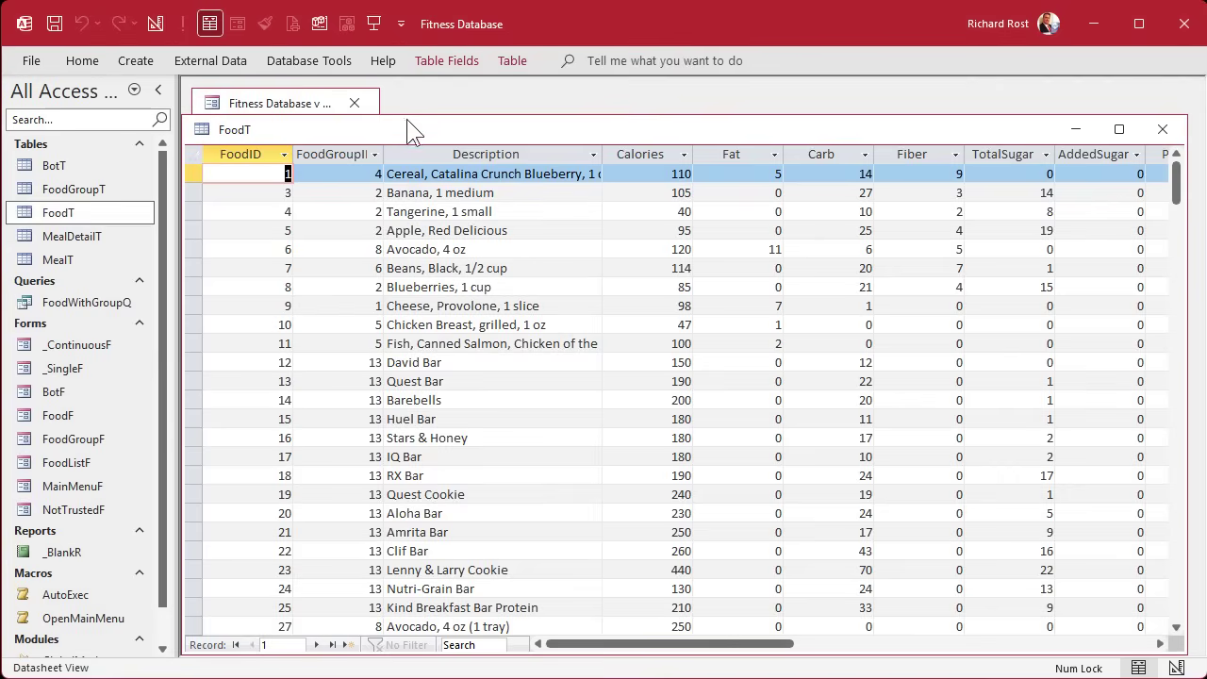
drag(415, 129, 414, 95)
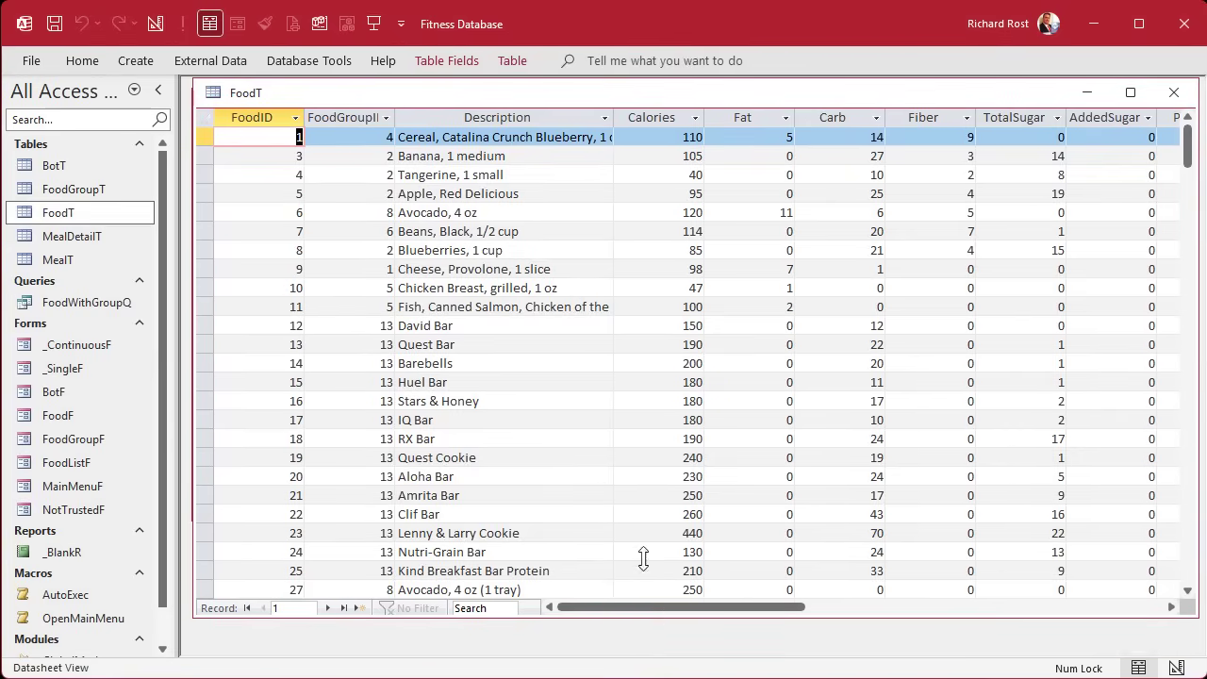
drag(647, 528, 647, 287)
right_click(498, 156)
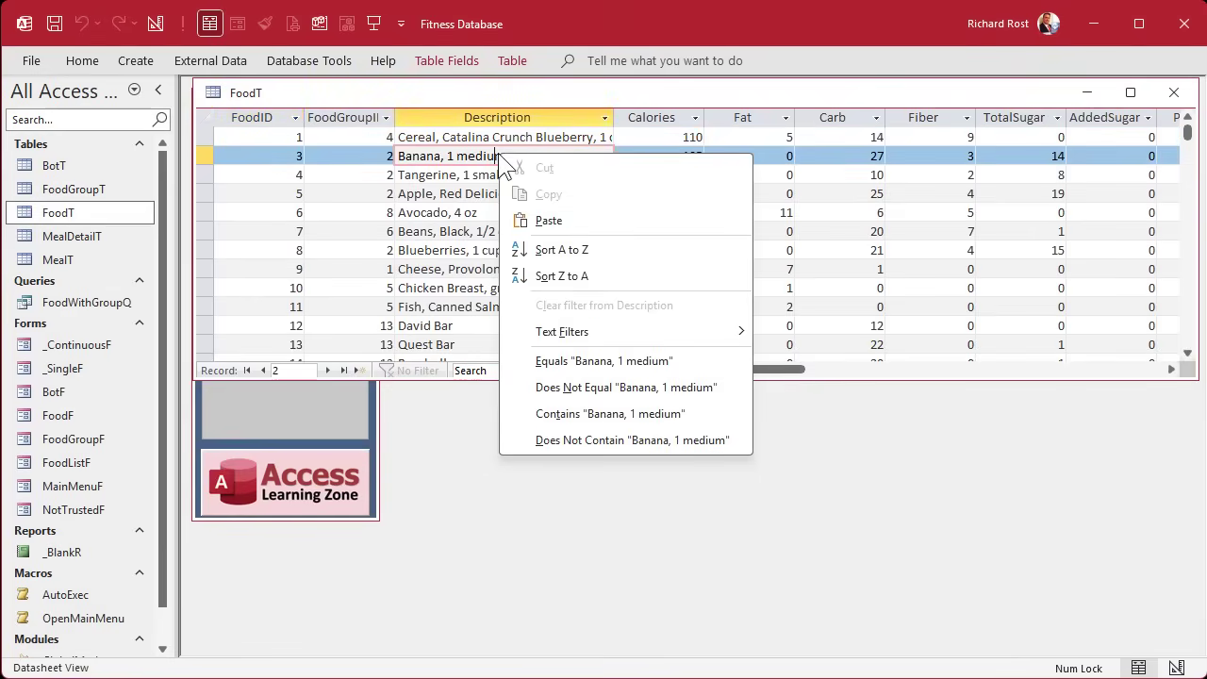
click(555, 249)
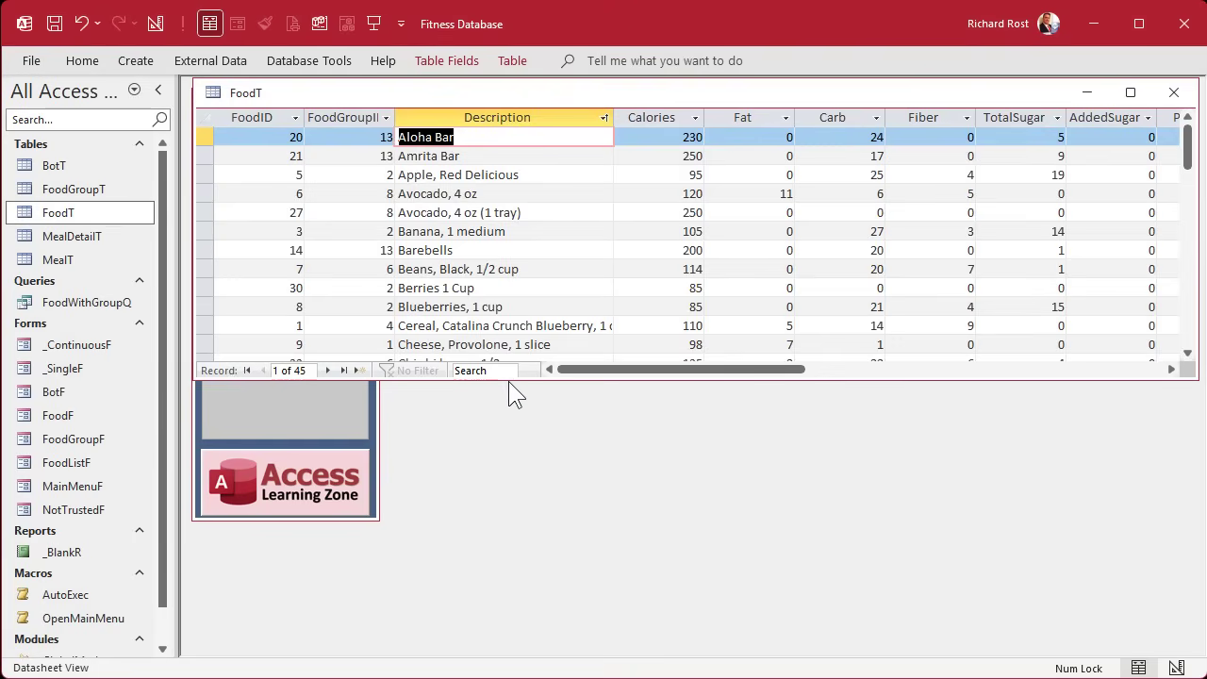
drag(509, 378, 515, 309)
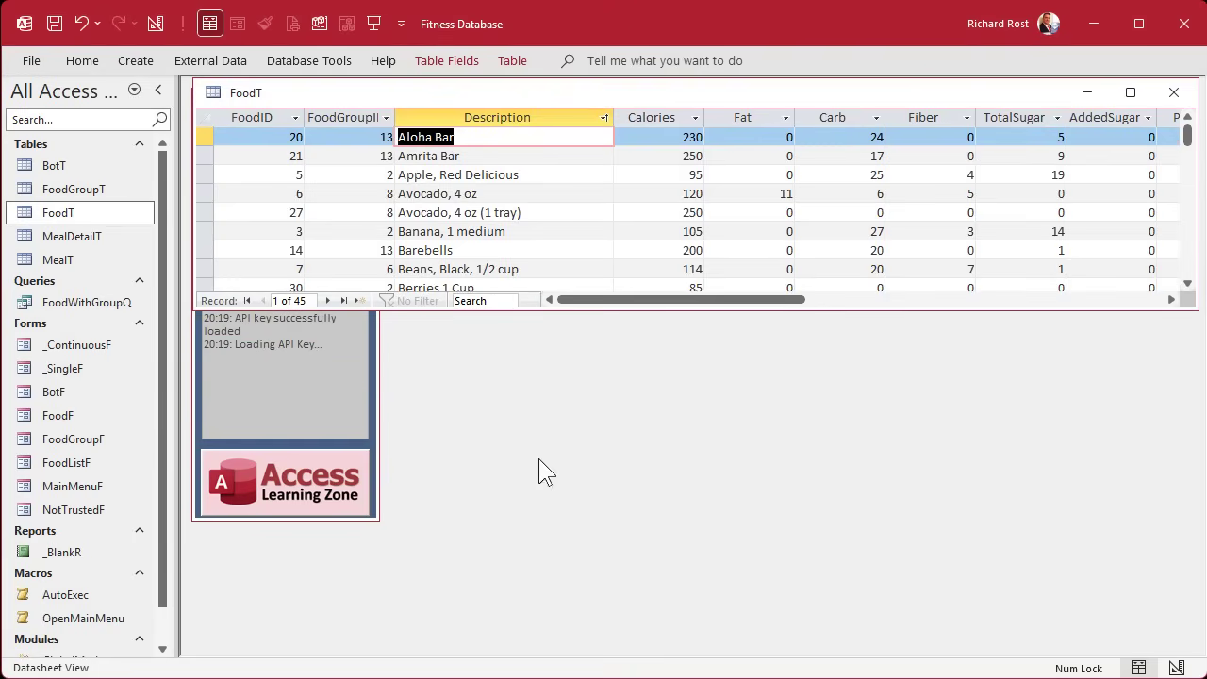
Step: Open the MealT and MealDetailT tables and arrange their windows side by side below FoodT
double_click(95, 260)
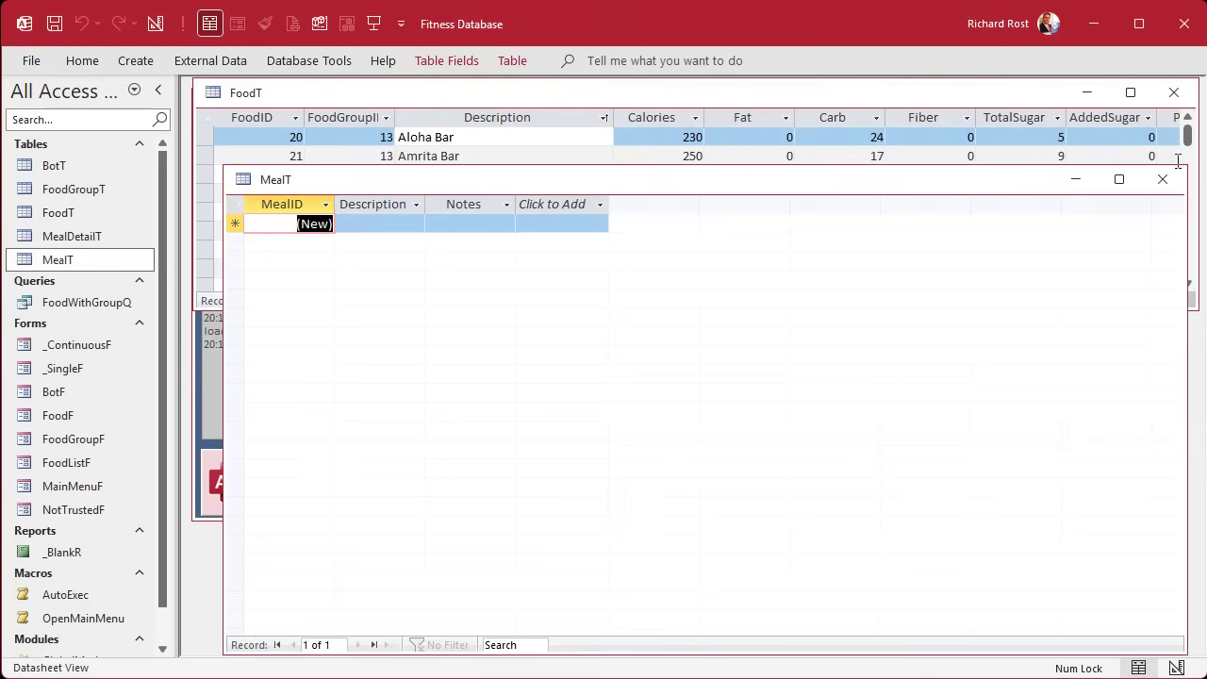
drag(1170, 168, 668, 372)
drag(498, 380, 468, 321)
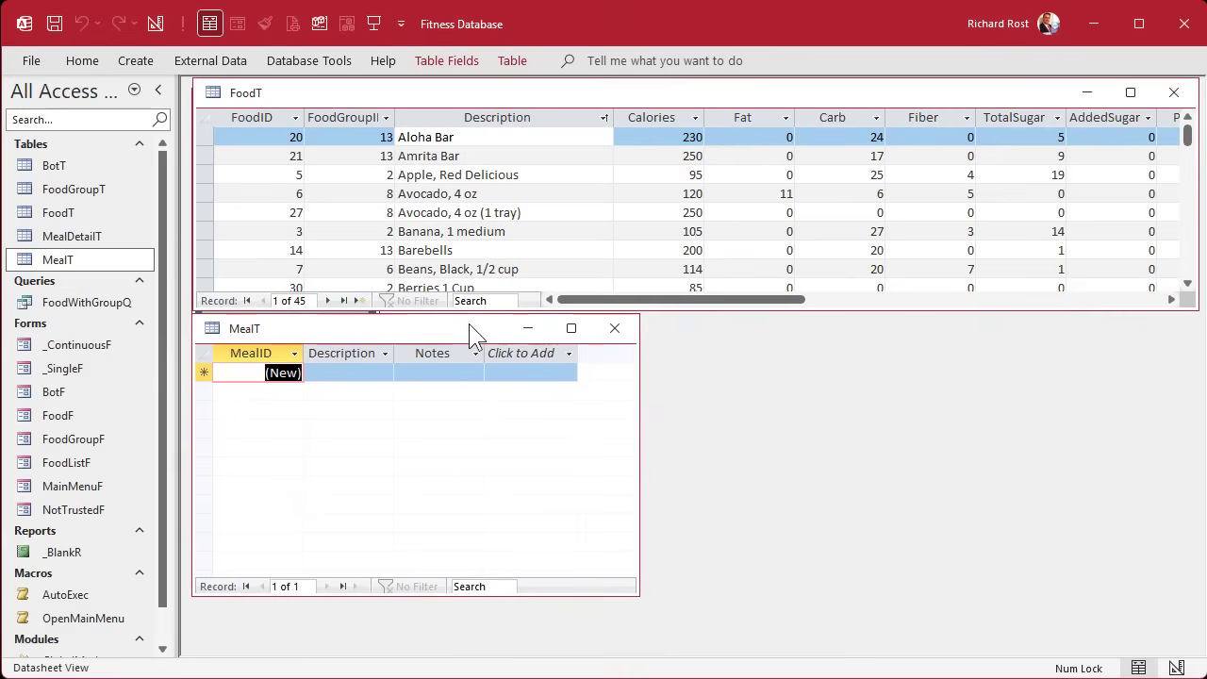
double_click(80, 238)
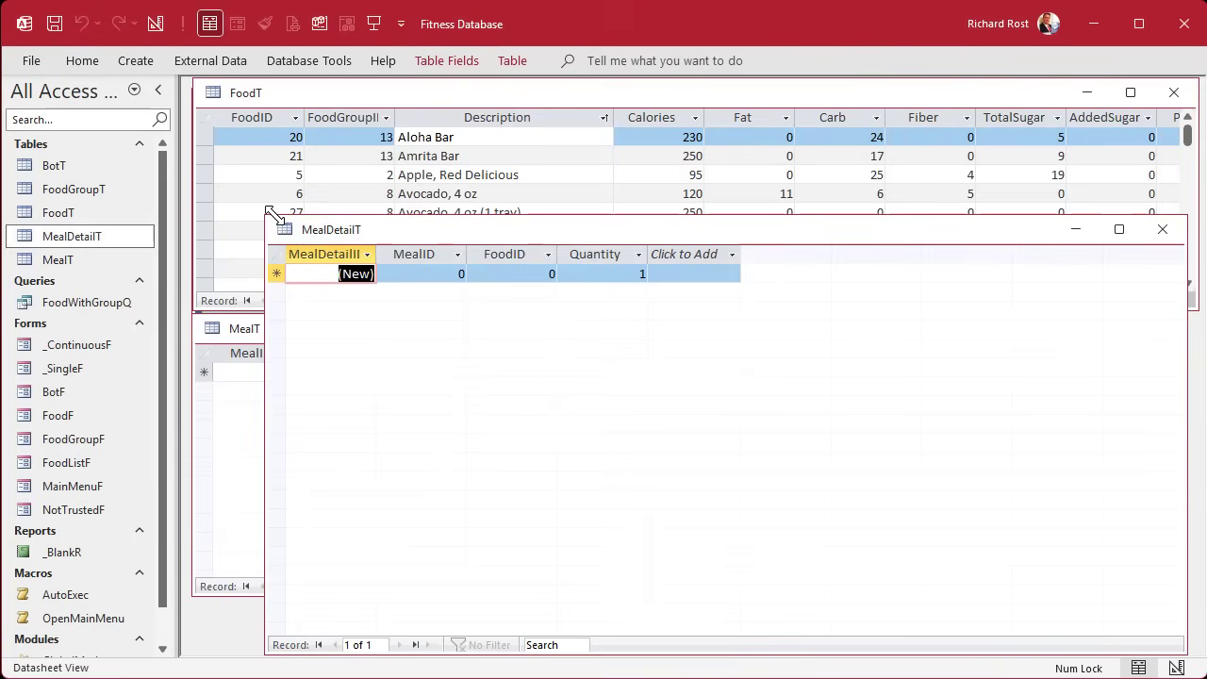
drag(269, 213, 645, 316)
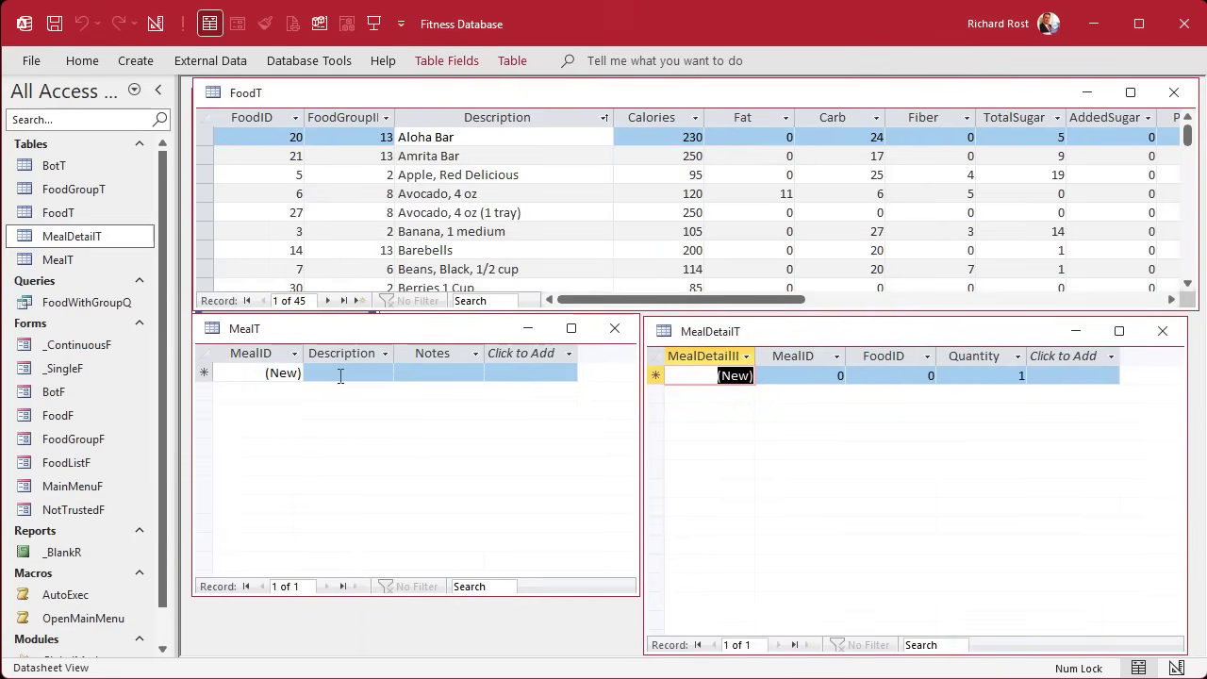
Step: Widen MealT's Description column and add a meal record described as "Fish, Rice, Veg"
click(307, 372)
click(509, 353)
drag(450, 348, 382, 353)
key(Escape)
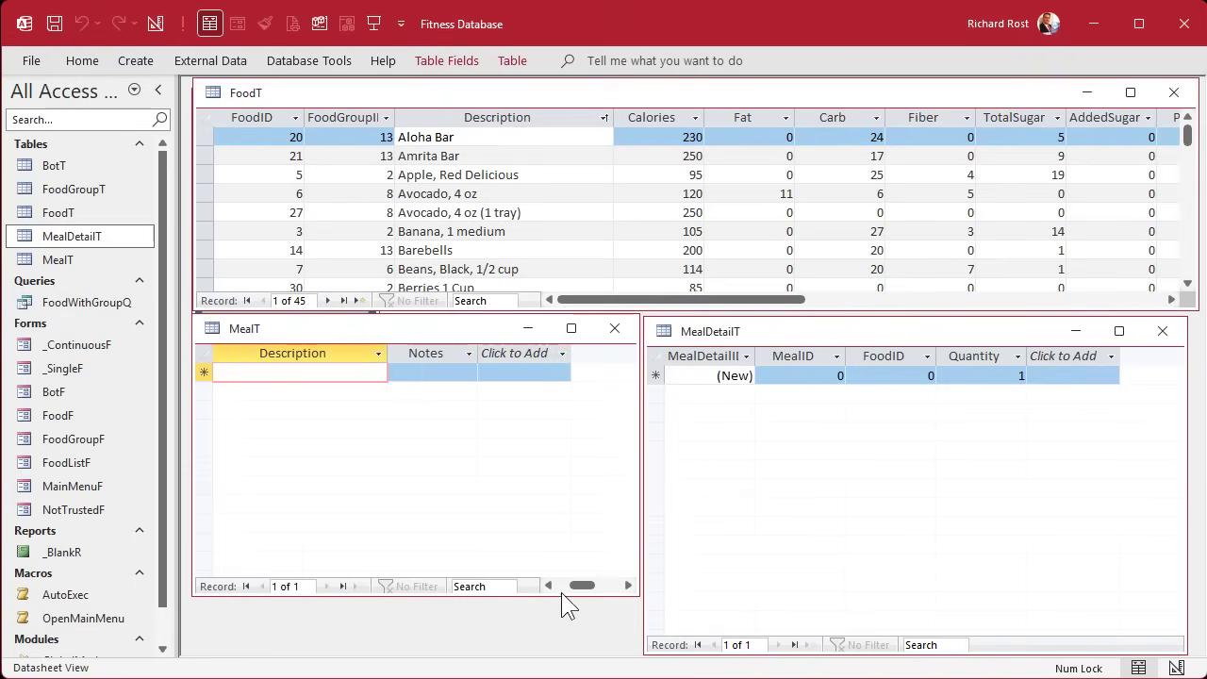
click(562, 587)
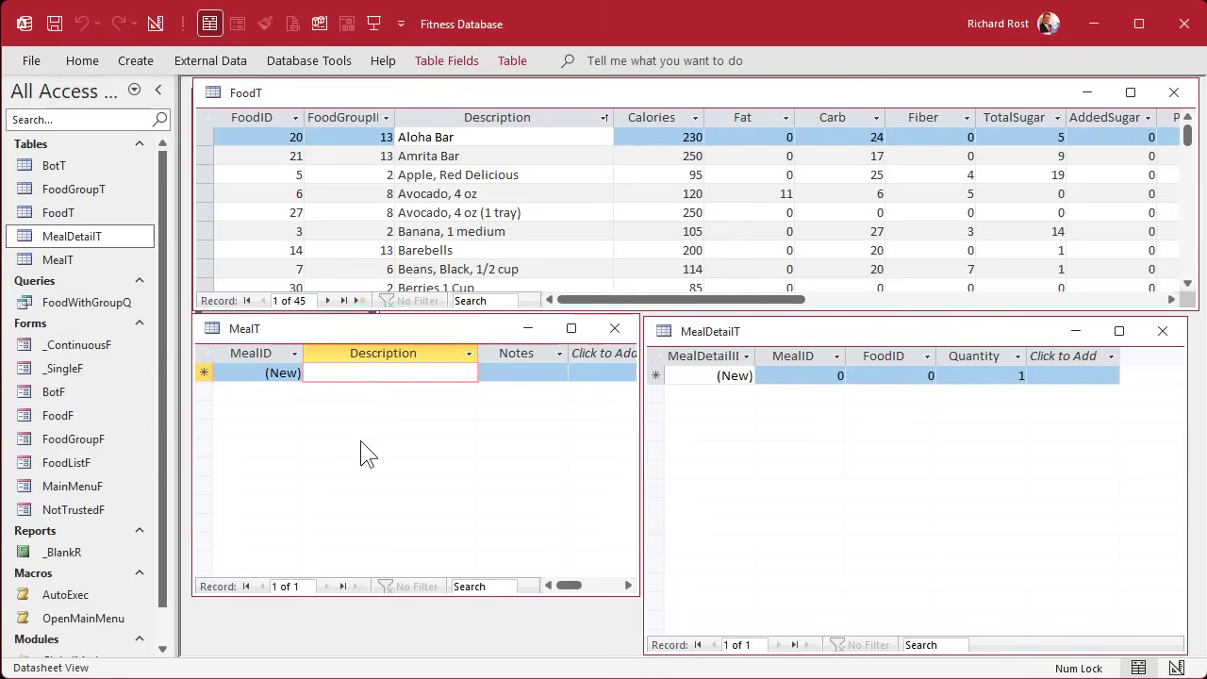
text(Fish, R)
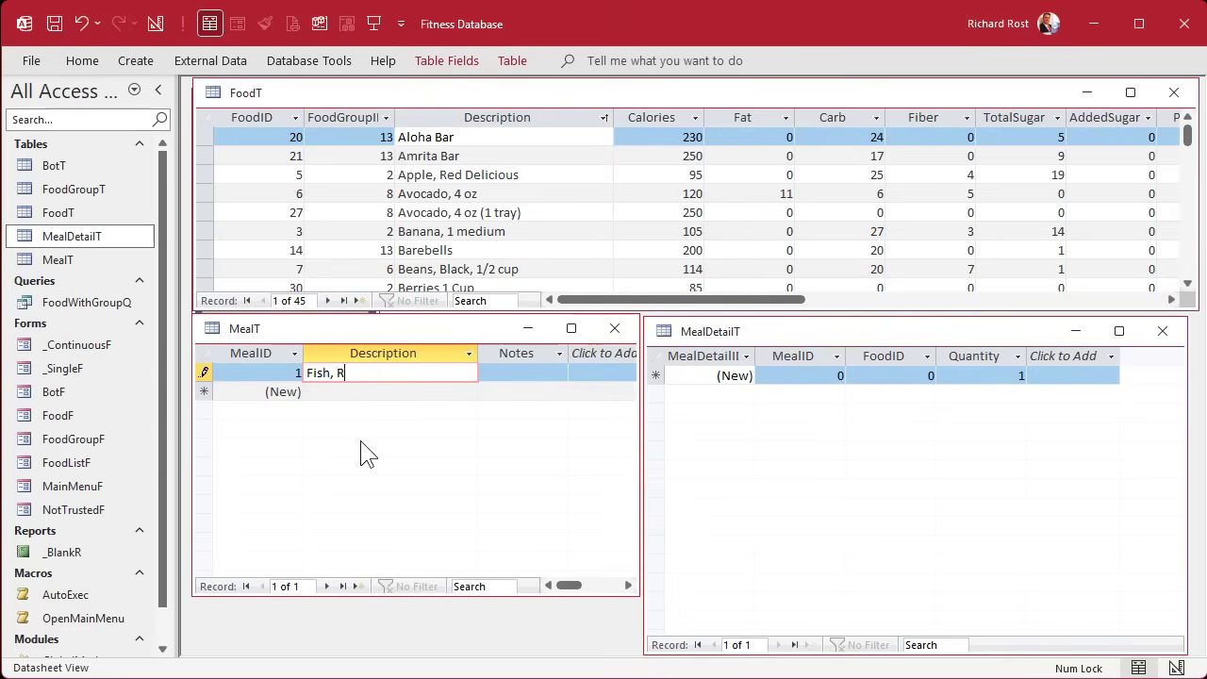
text(ice, Veg)
key(Tab)
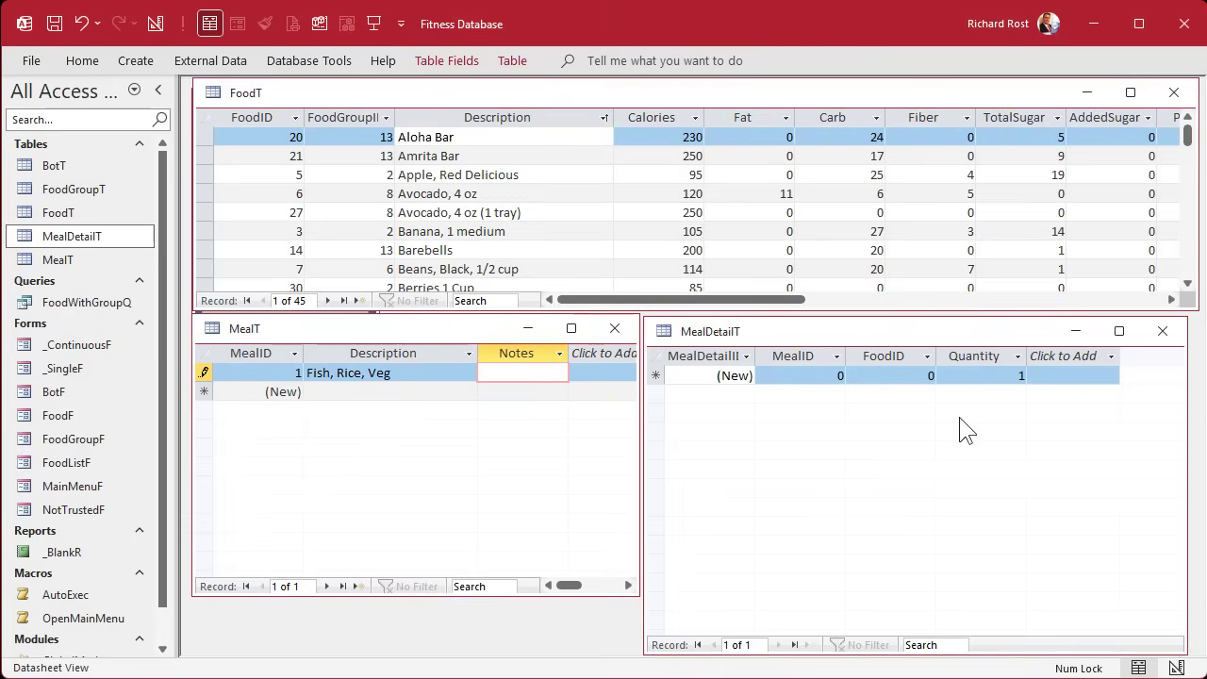
Step: Look up "Fish, 1 Can" in FoodT and add it to MealDetailT with MealID 1, FoodID 38 and Quantity 2
click(825, 375)
text(1)
key(Tab)
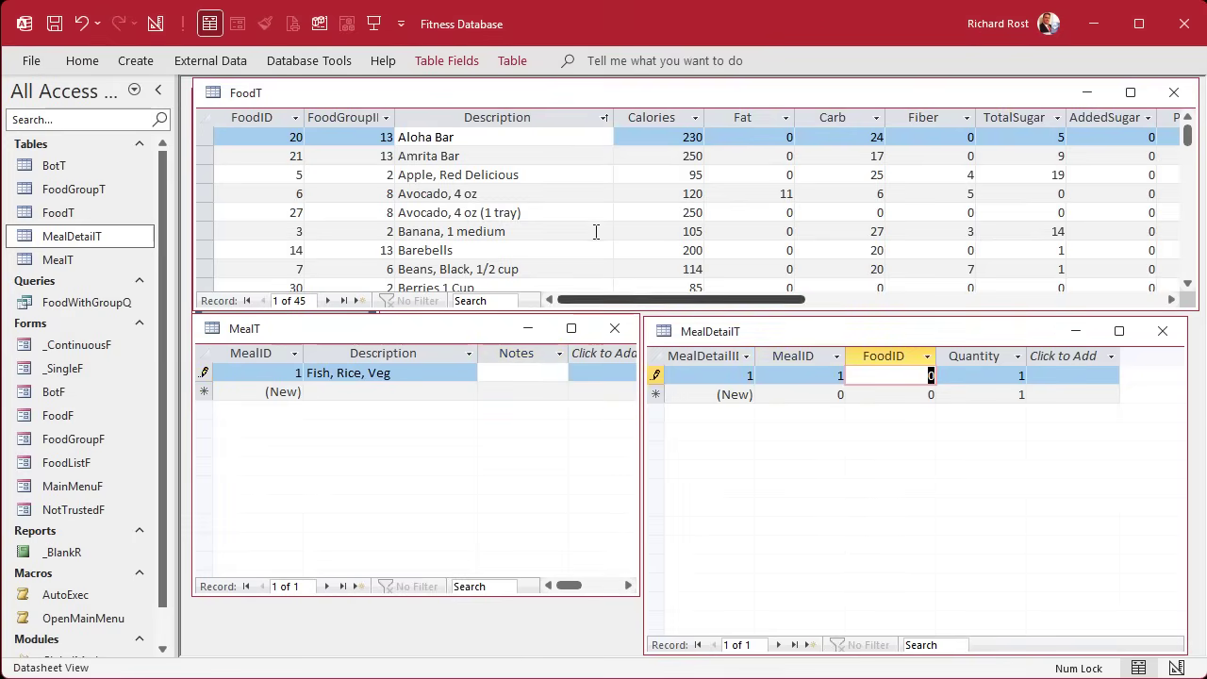
scroll(487, 187, down, 5)
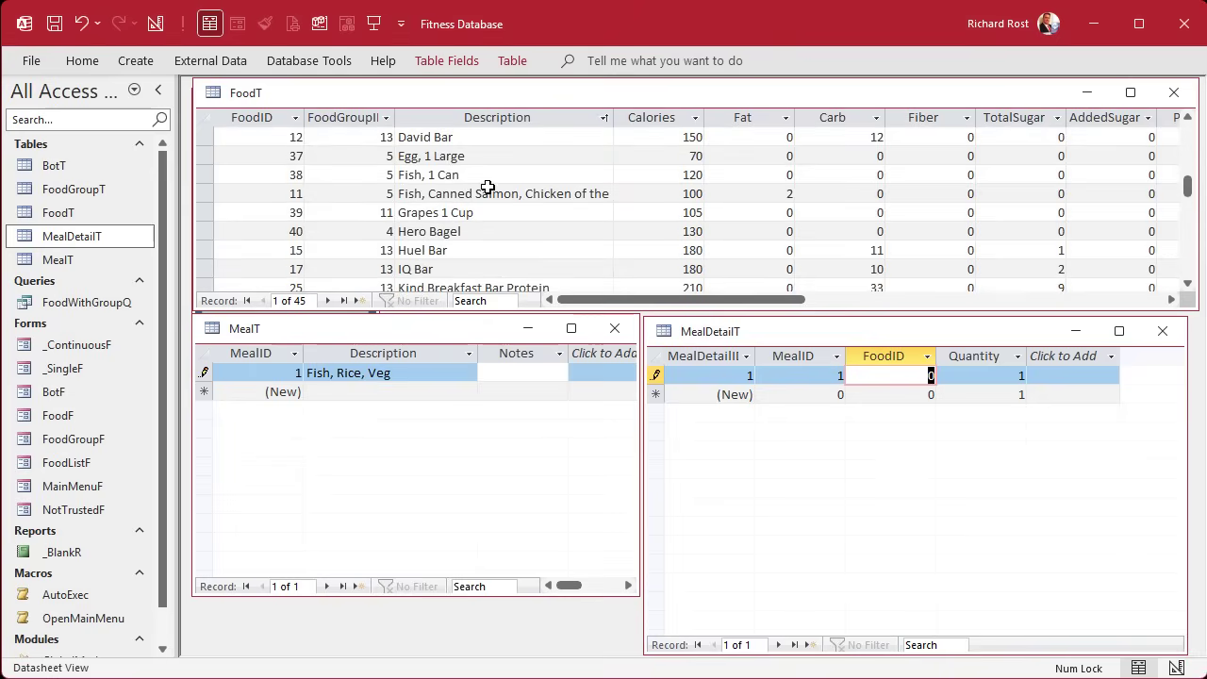
click(481, 174)
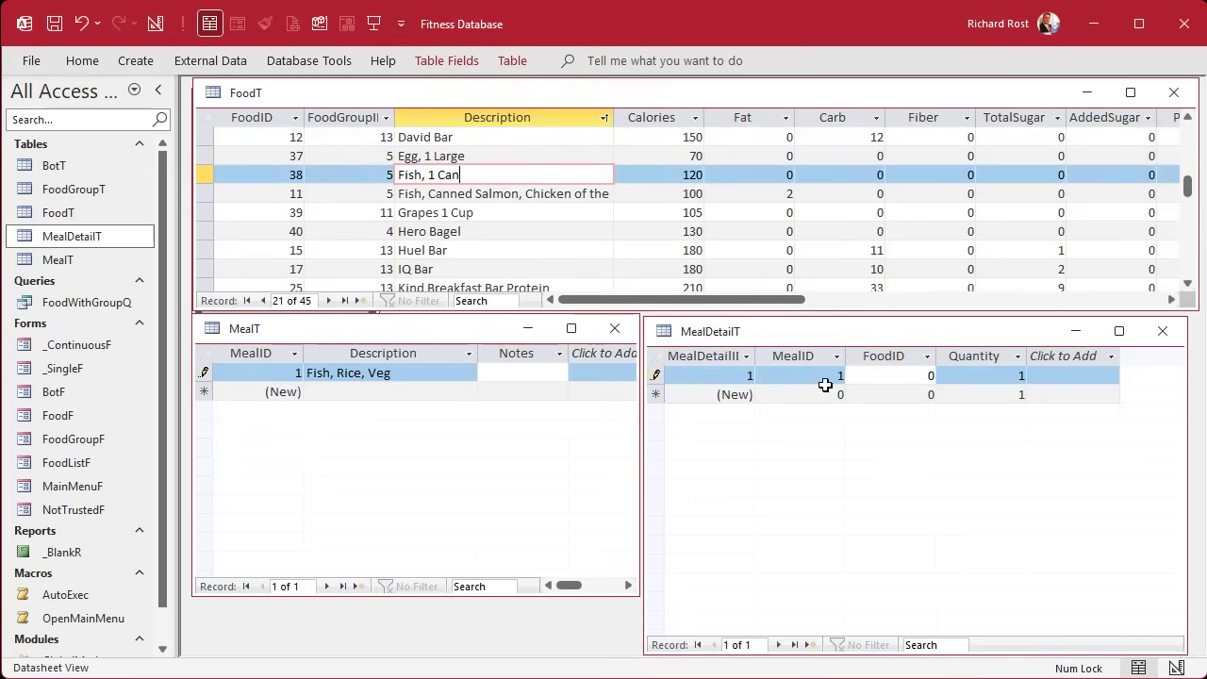
click(975, 375)
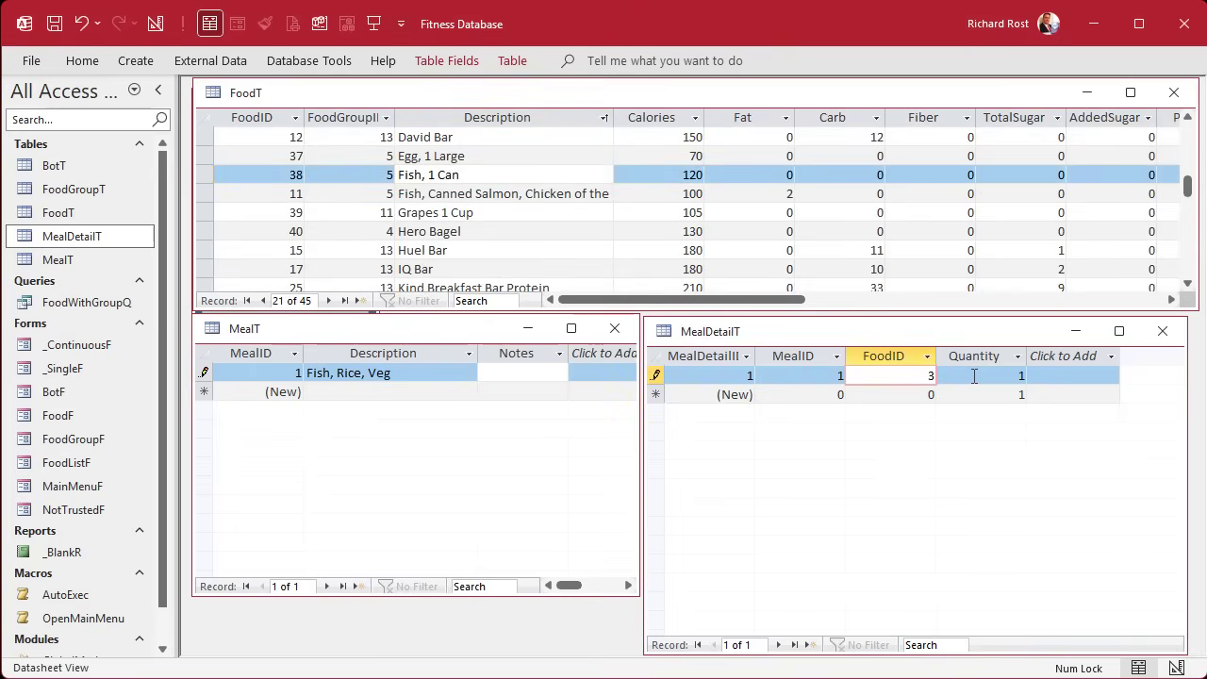
text(38)
key(Tab)
text(2)
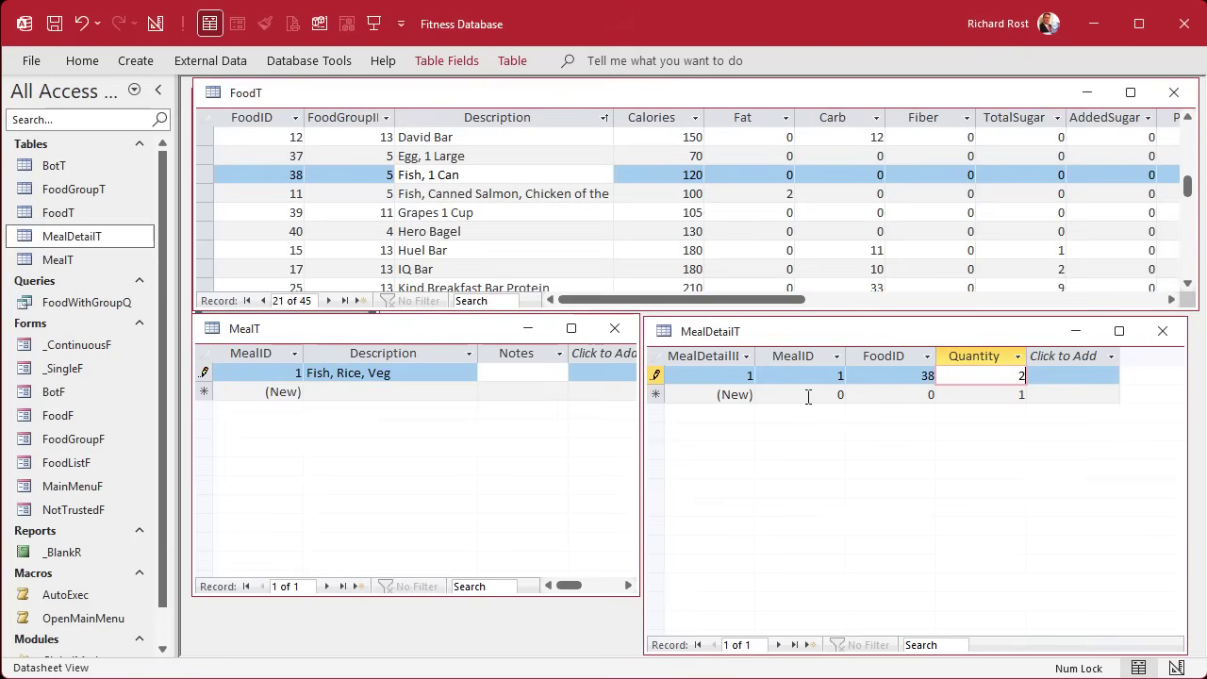
Step: Look up "Rice, 1 cup" in FoodT and add it to MealDetailT with MealID 1, FoodID 44 and the default quantity
click(811, 396)
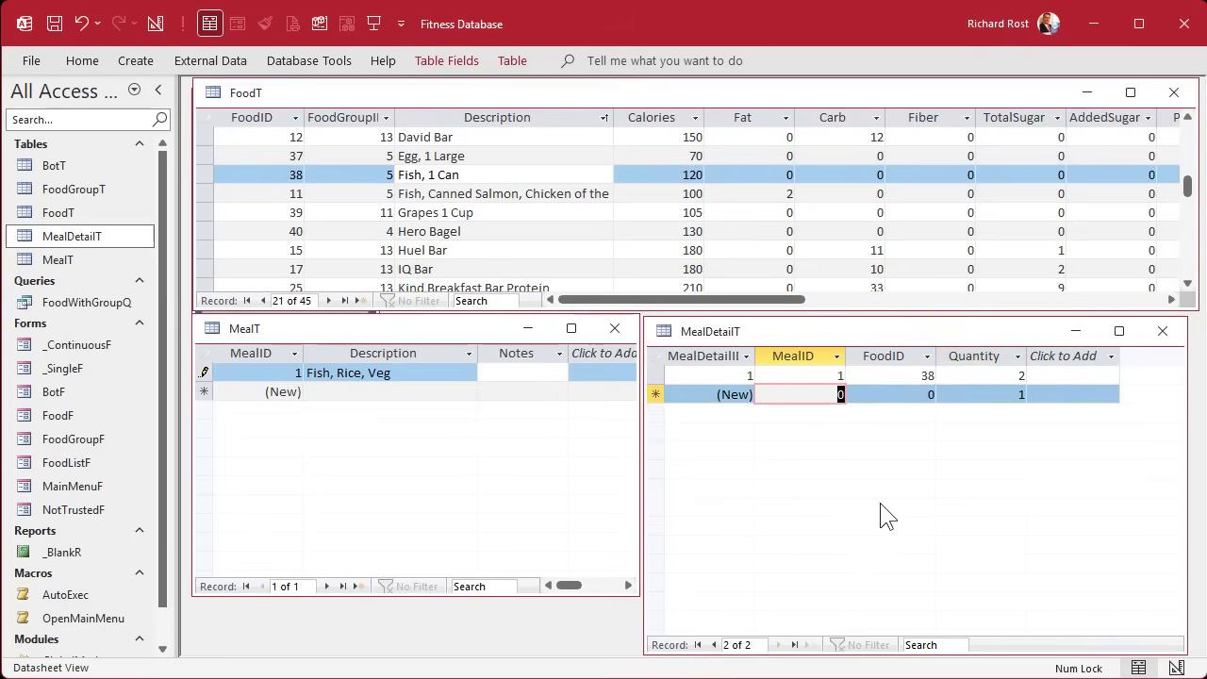
text(1)
key(Tab)
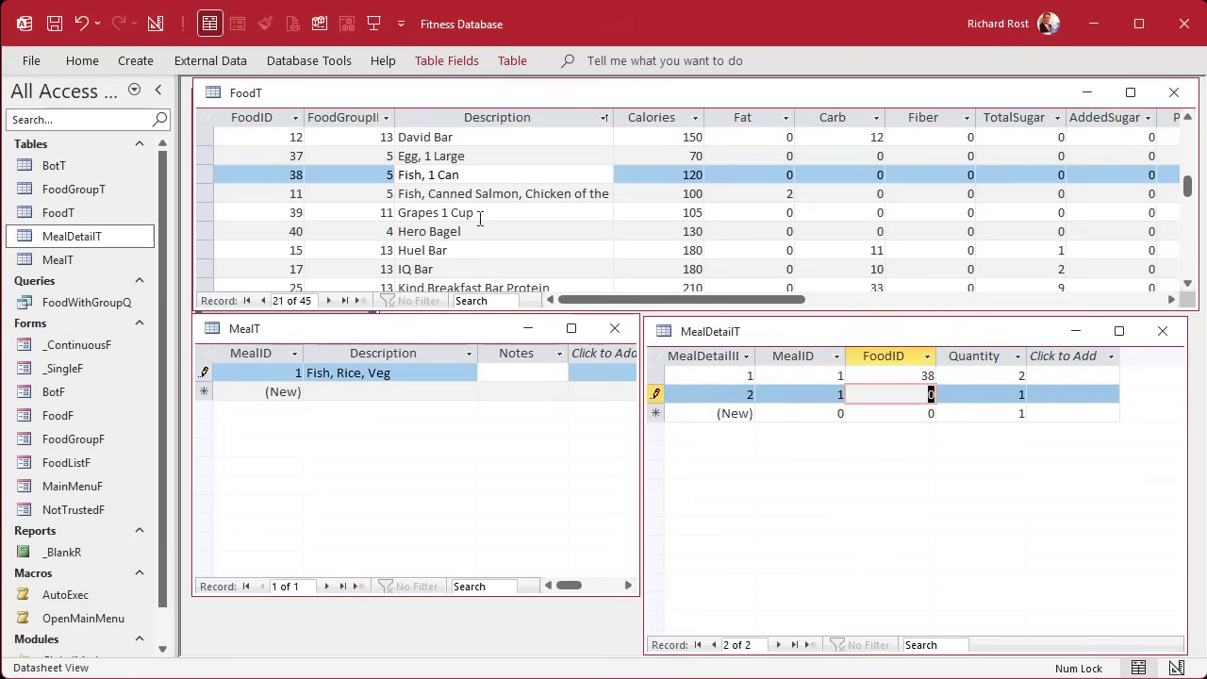
scroll(481, 219, down, 3)
scroll(481, 219, down, 2)
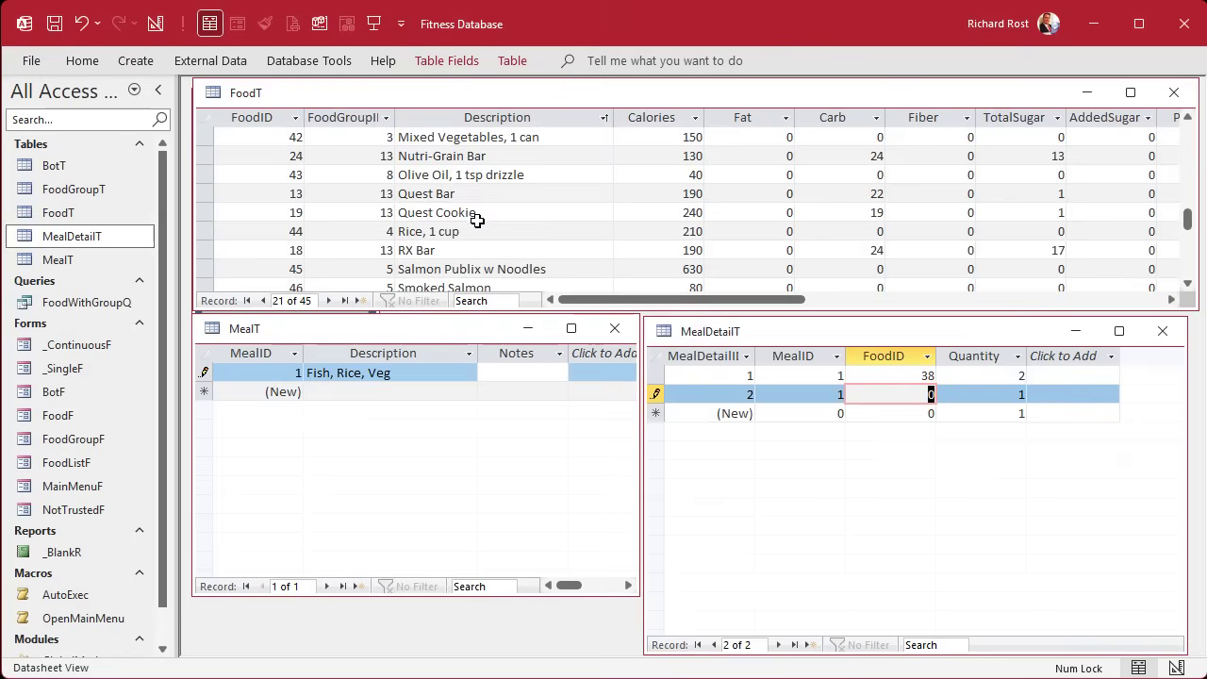
click(479, 231)
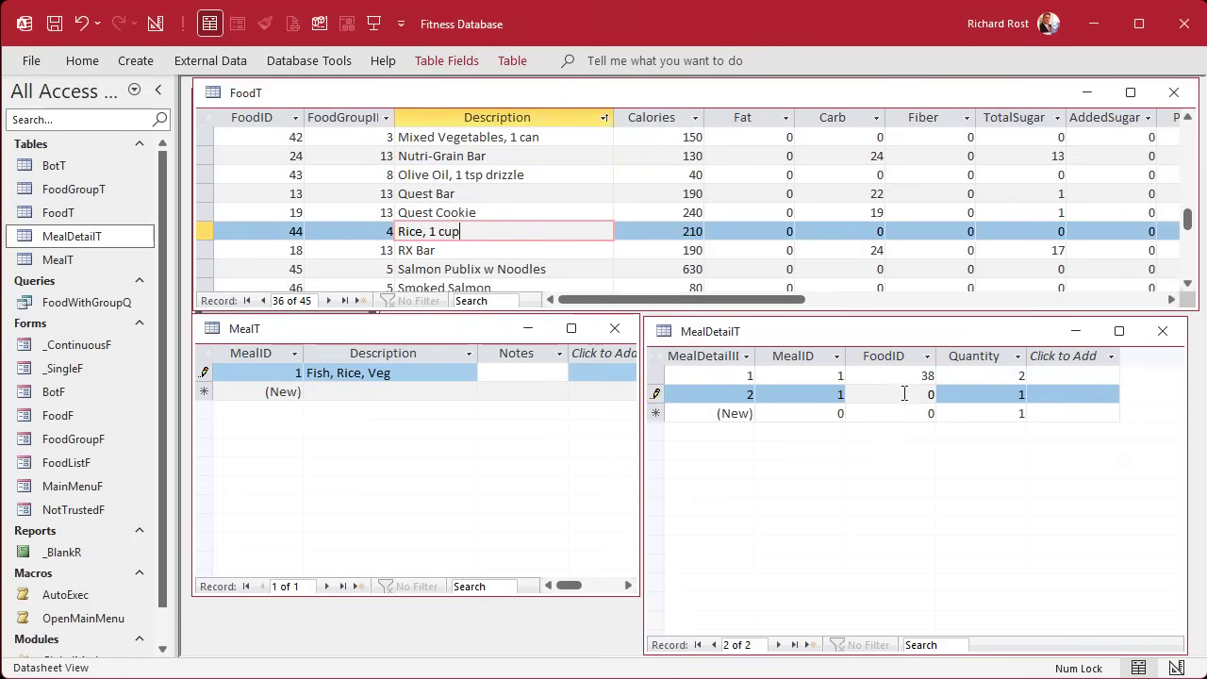
text(44)
key(Tab)
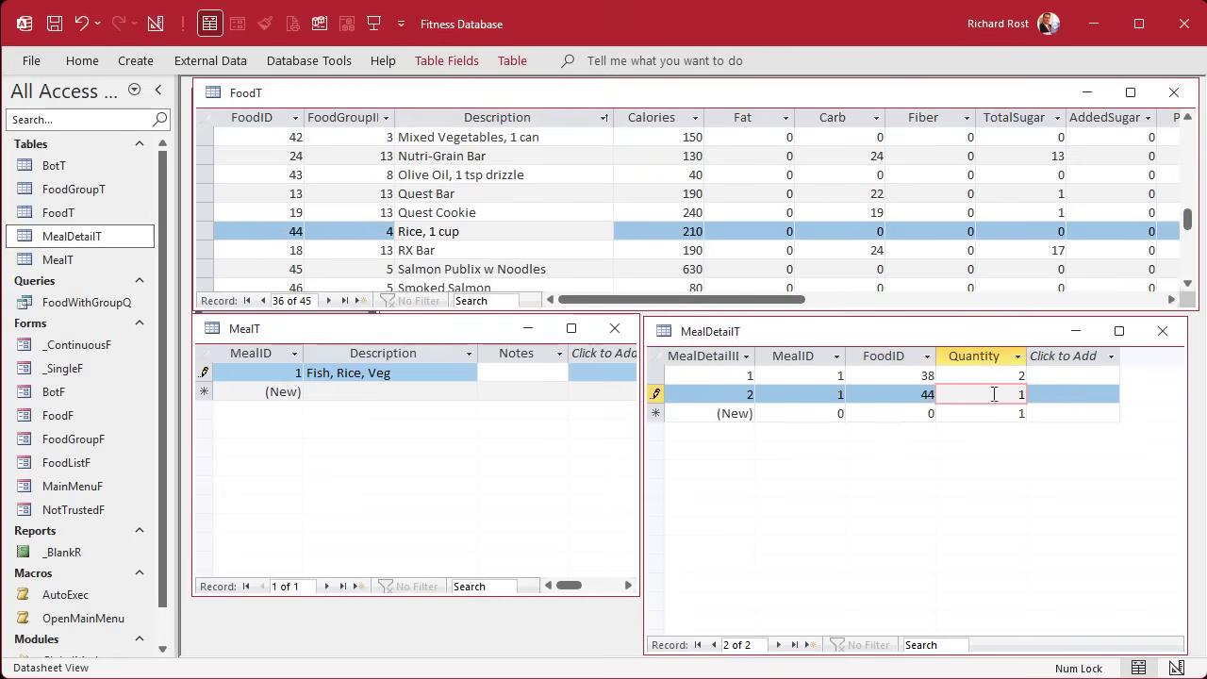
Step: Look up "Mixed Vegetables, 1 can" in FoodT and add it to MealDetailT with MealID 1, FoodID 42 and the default quantity
click(833, 415)
text(1)
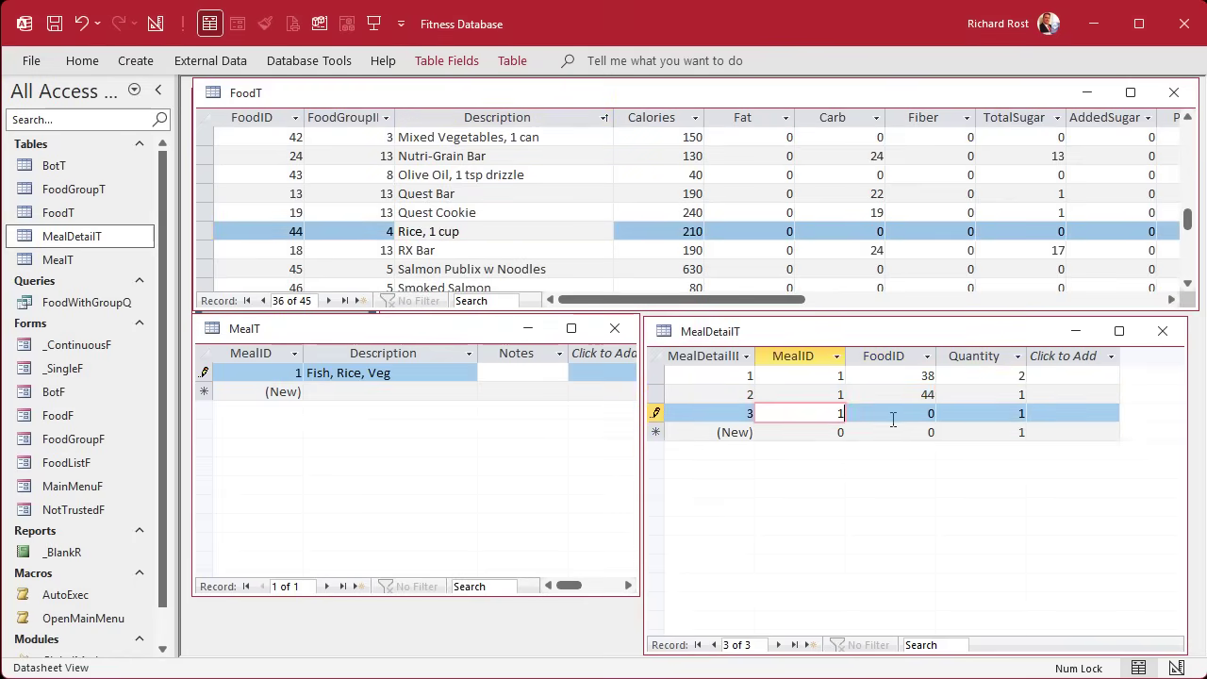
click(930, 413)
scroll(511, 231, down, 1)
scroll(512, 231, up, 1)
scroll(512, 231, up, 2)
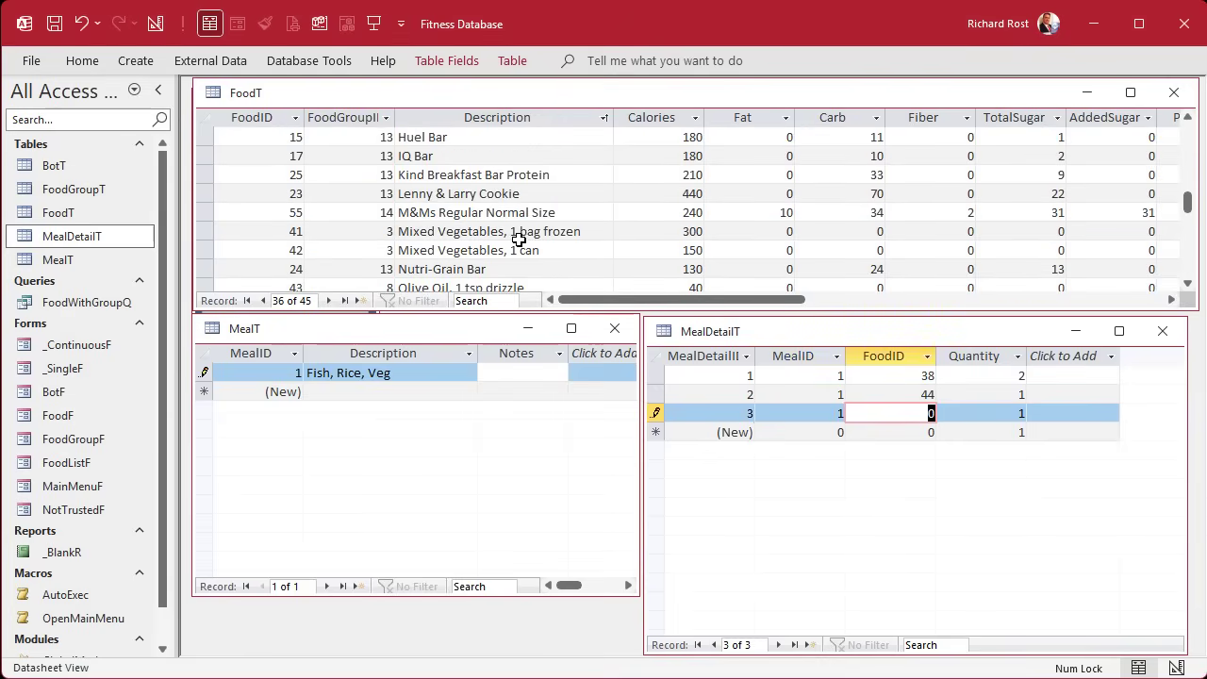
click(479, 250)
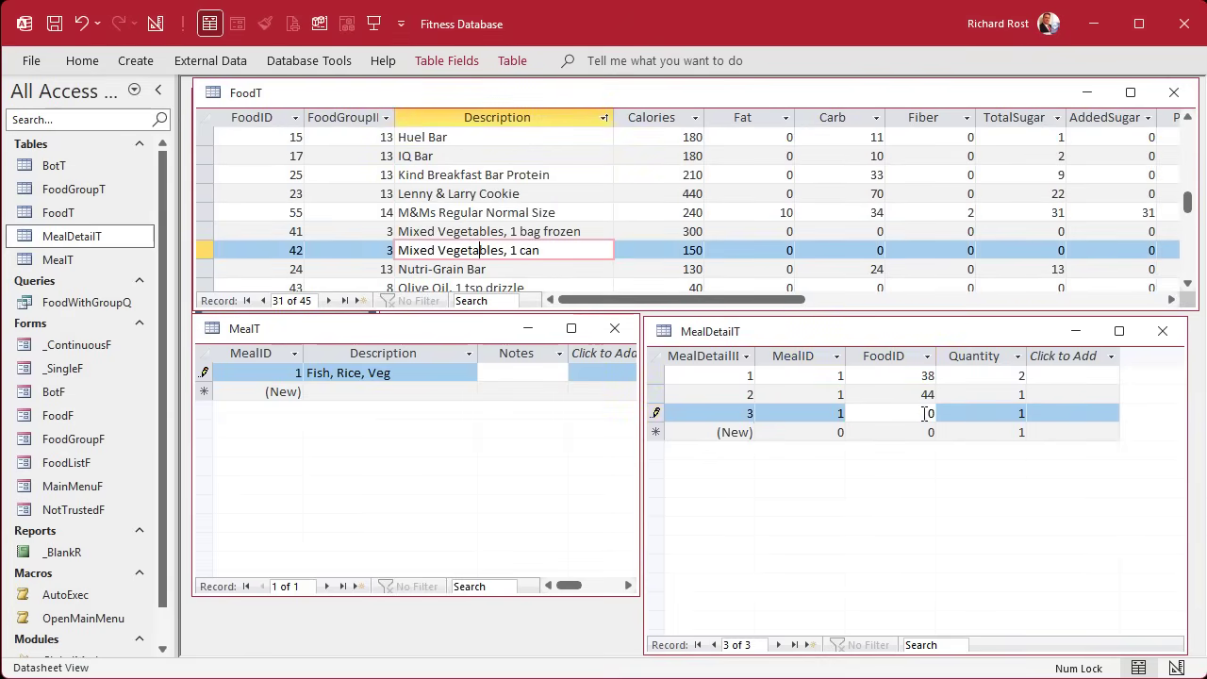
double_click(926, 413)
text(42)
key(Tab)
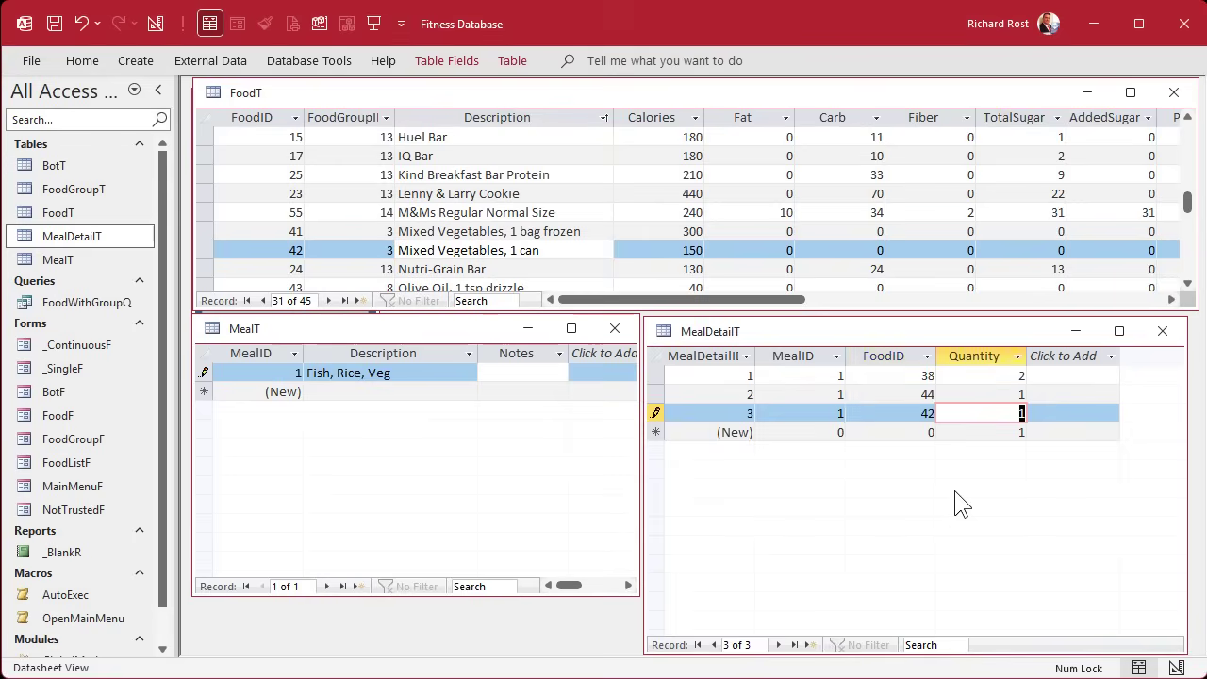
key(Tab)
Step: Look up "Olive Oil, 1 tsp drizzle" in FoodT and add it to MealDetailT with MealID 1, FoodID 43 and the default quantity
drag(760, 432, 858, 427)
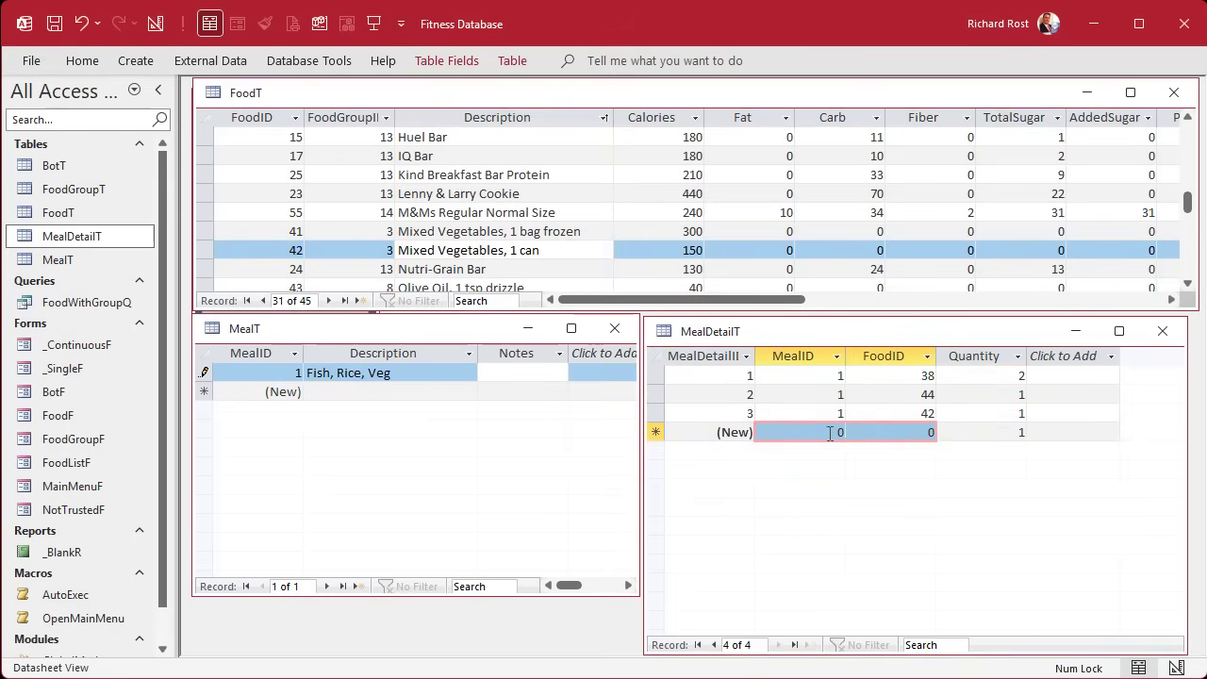
click(830, 432)
text(1)
key(Tab)
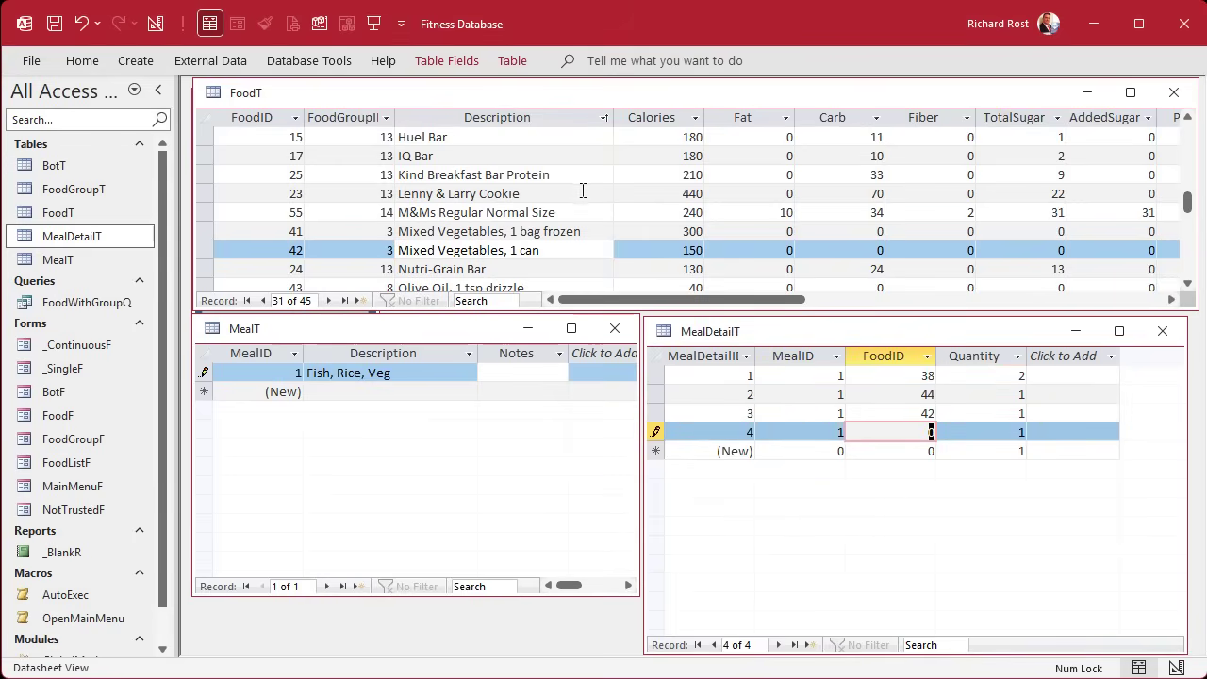
scroll(579, 195, down, 1)
scroll(579, 195, up, 1)
scroll(580, 195, down, 2)
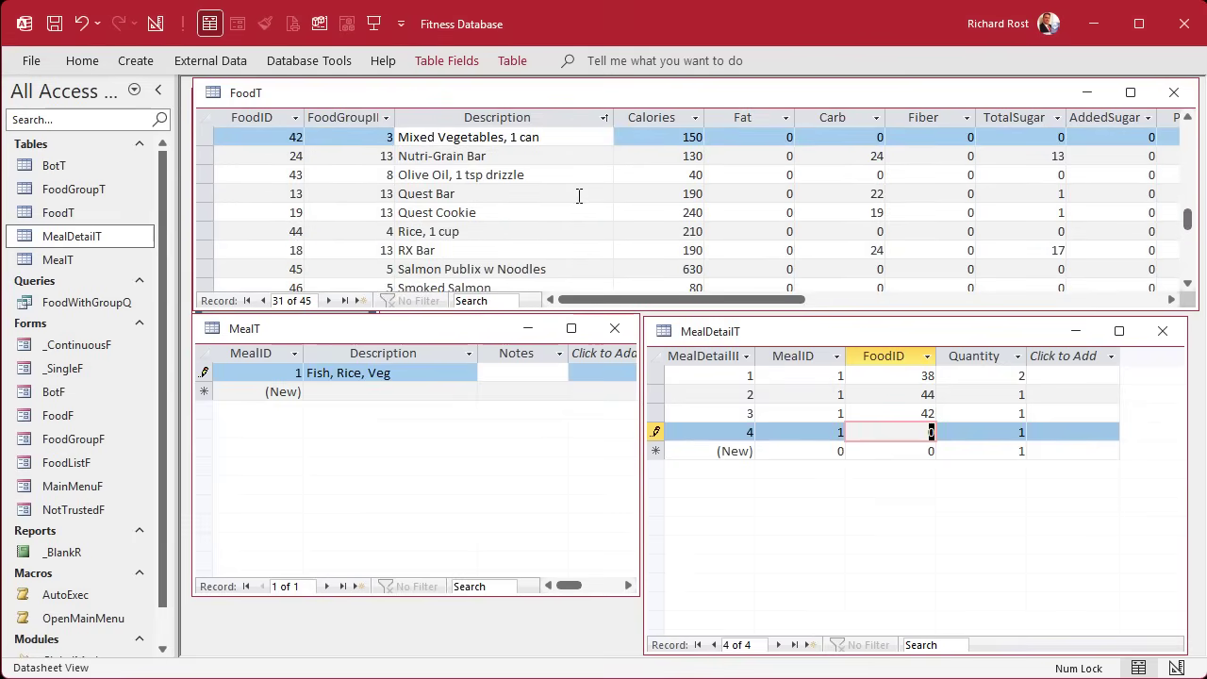
click(538, 174)
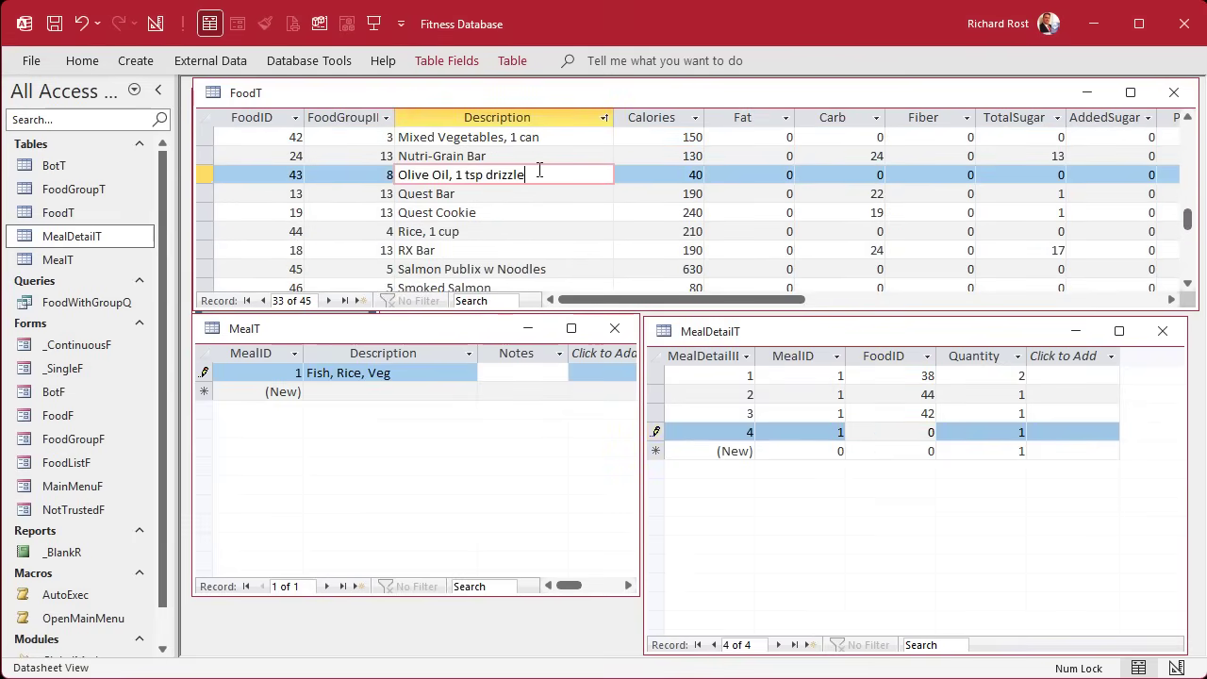
double_click(930, 434)
text(43)
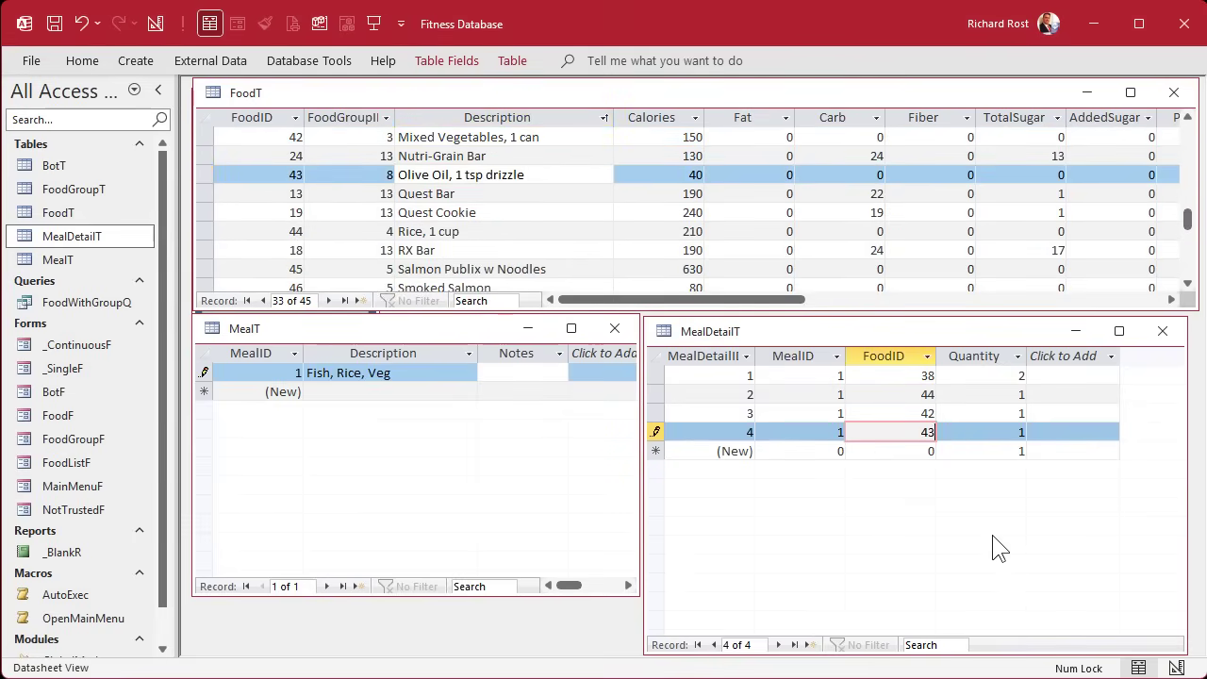
key(Tab)
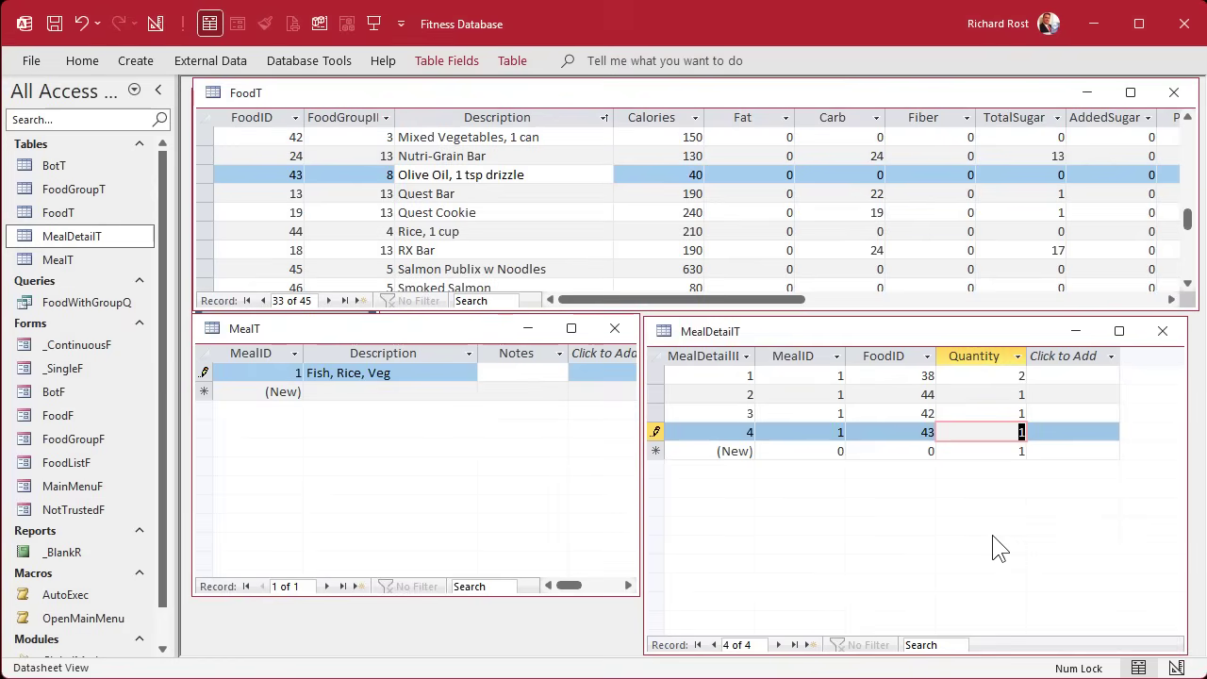
key(Tab)
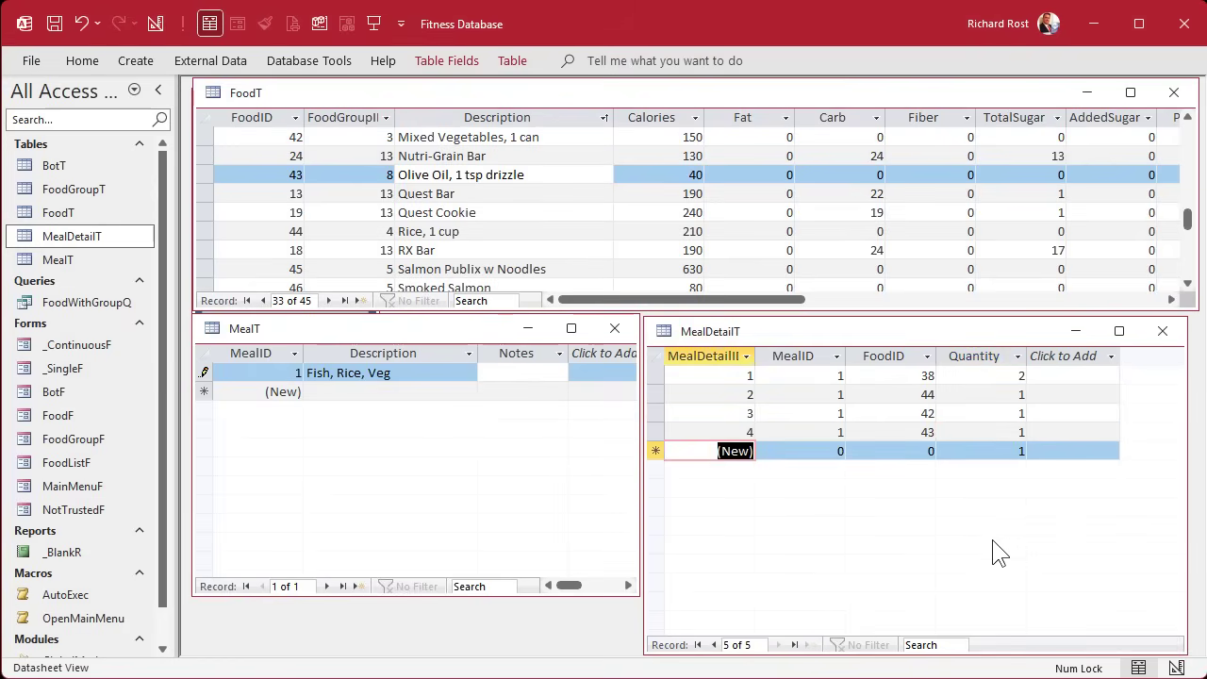
Step: Add a second meal record described as "Morning Cereal" to MealT
click(396, 390)
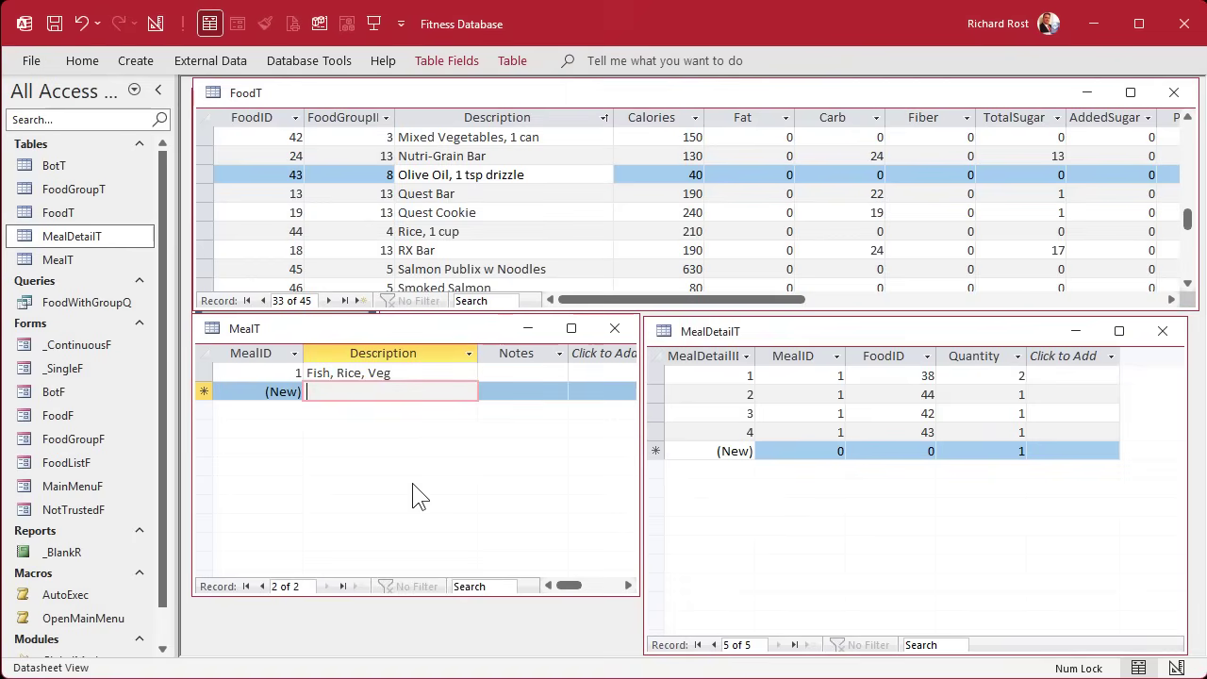
text(Morning Cereal)
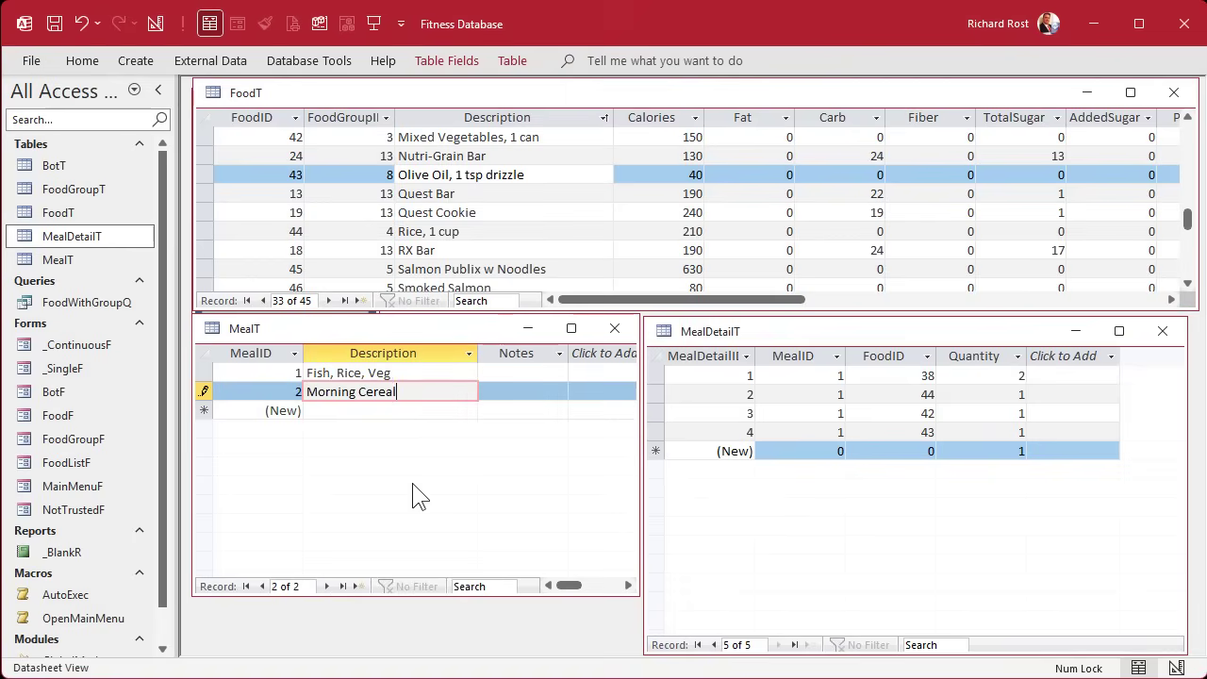
key(Tab)
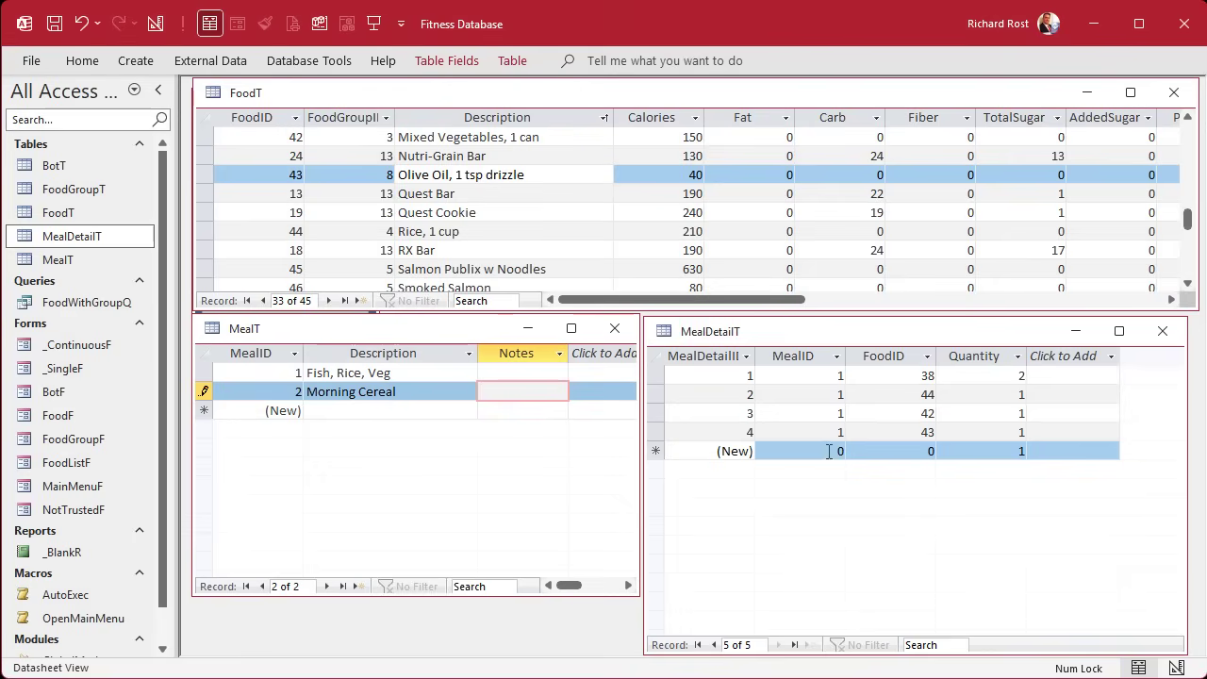
Step: Look up the Catalina Crunch Blueberry cereal in FoodT and add it to MealDetailT with MealID 2, FoodID 1 and the default quantity
click(835, 451)
text(2)
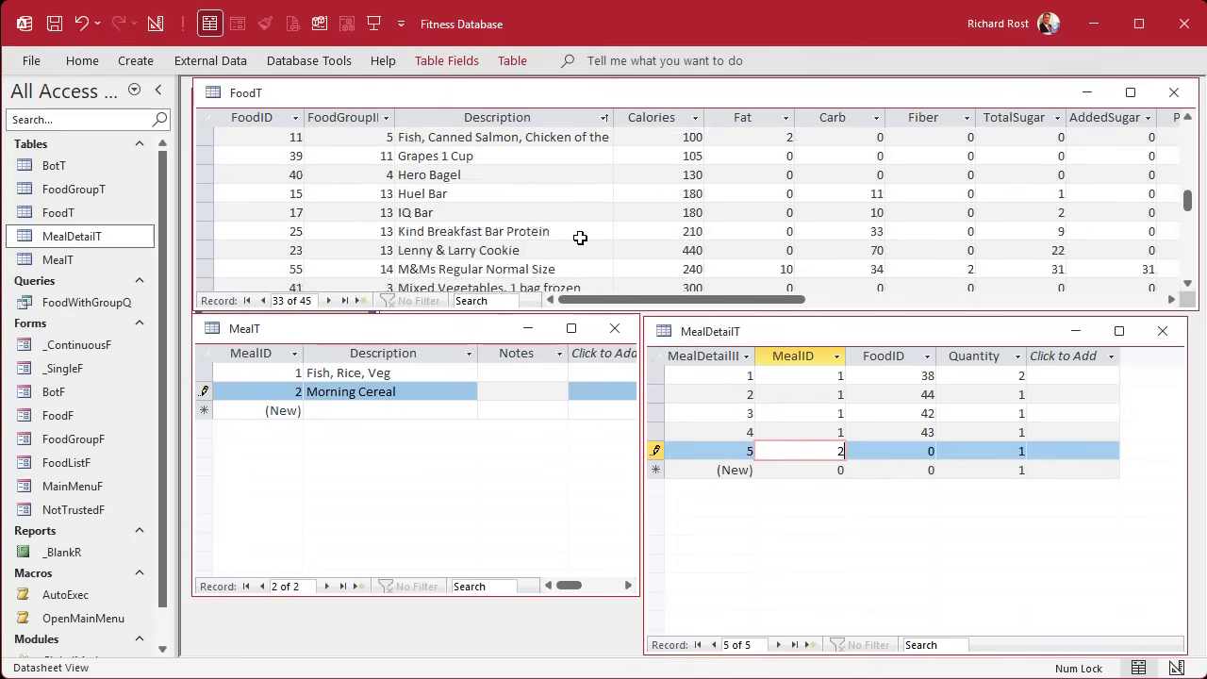
scroll(582, 237, up, 6)
scroll(582, 238, up, 2)
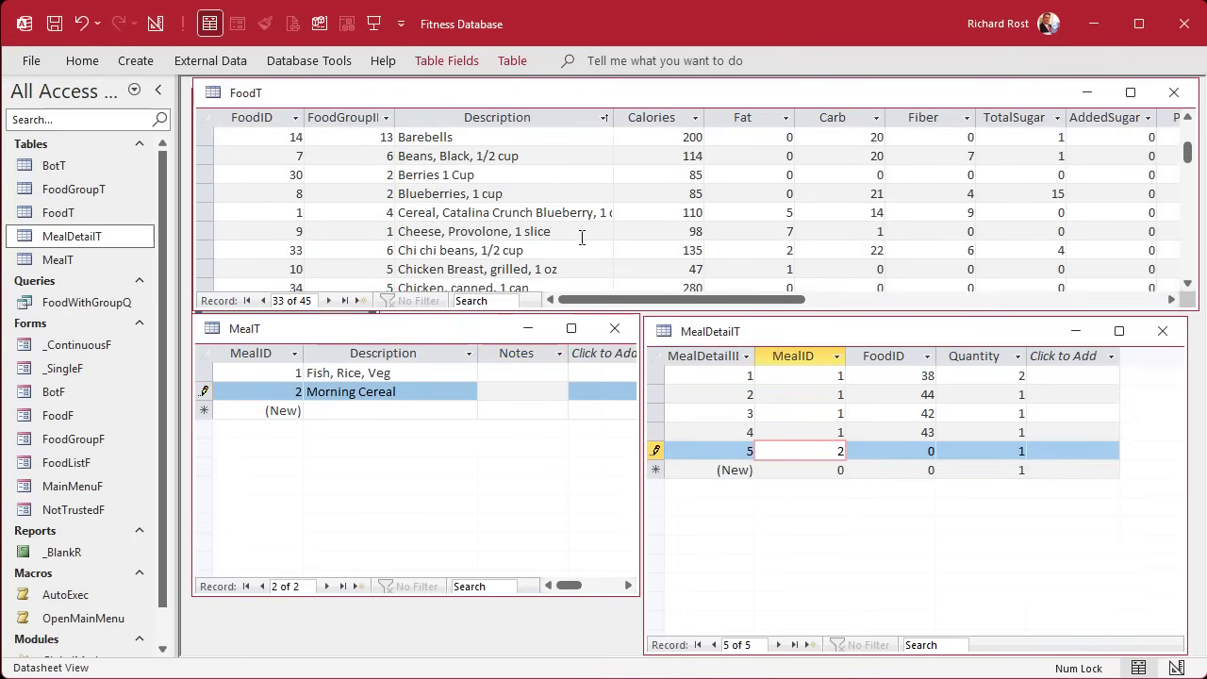
click(507, 213)
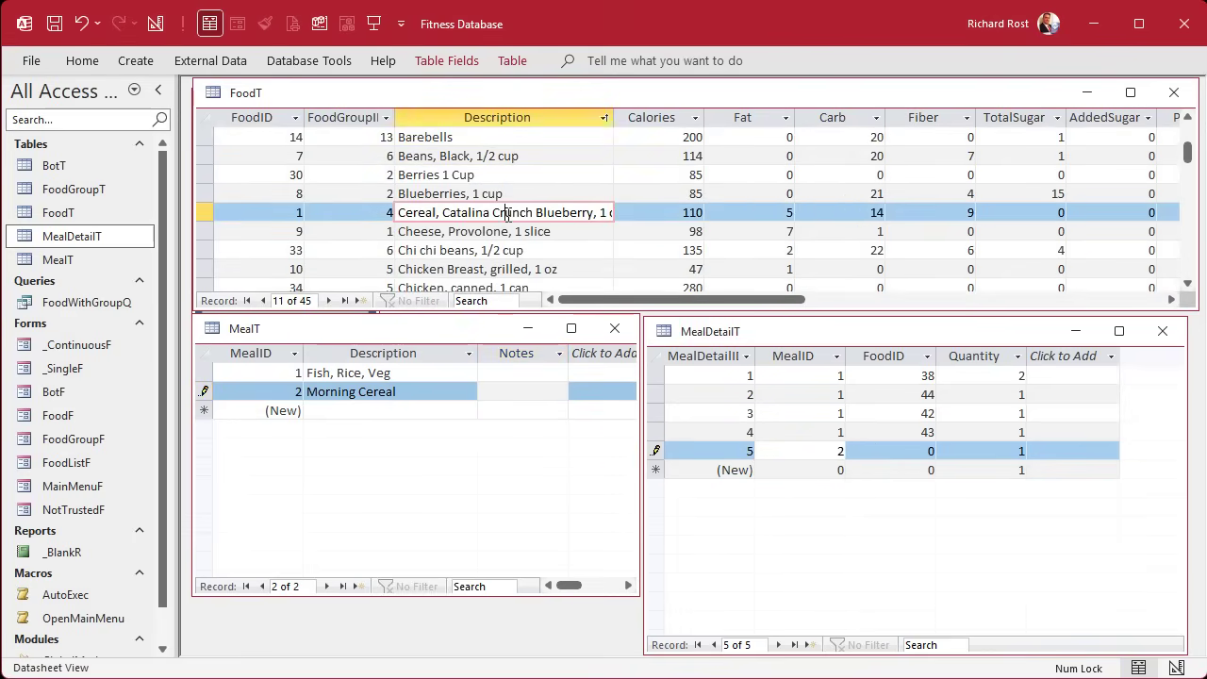
double_click(902, 459)
text(1)
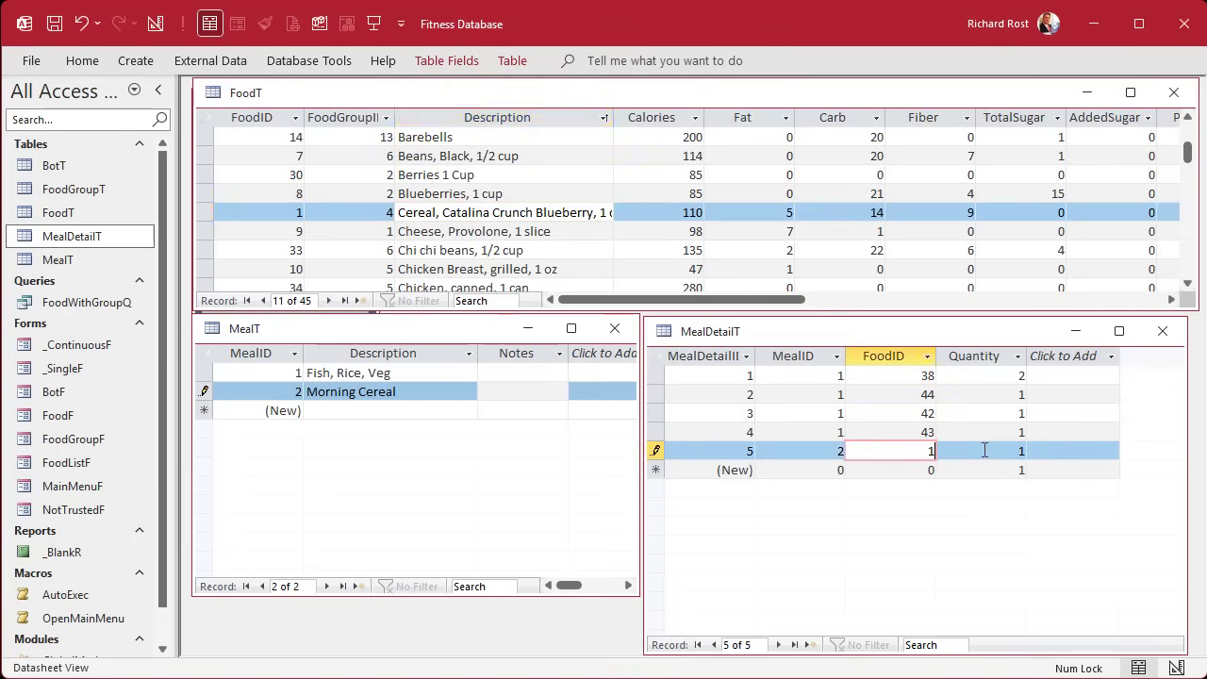
click(985, 451)
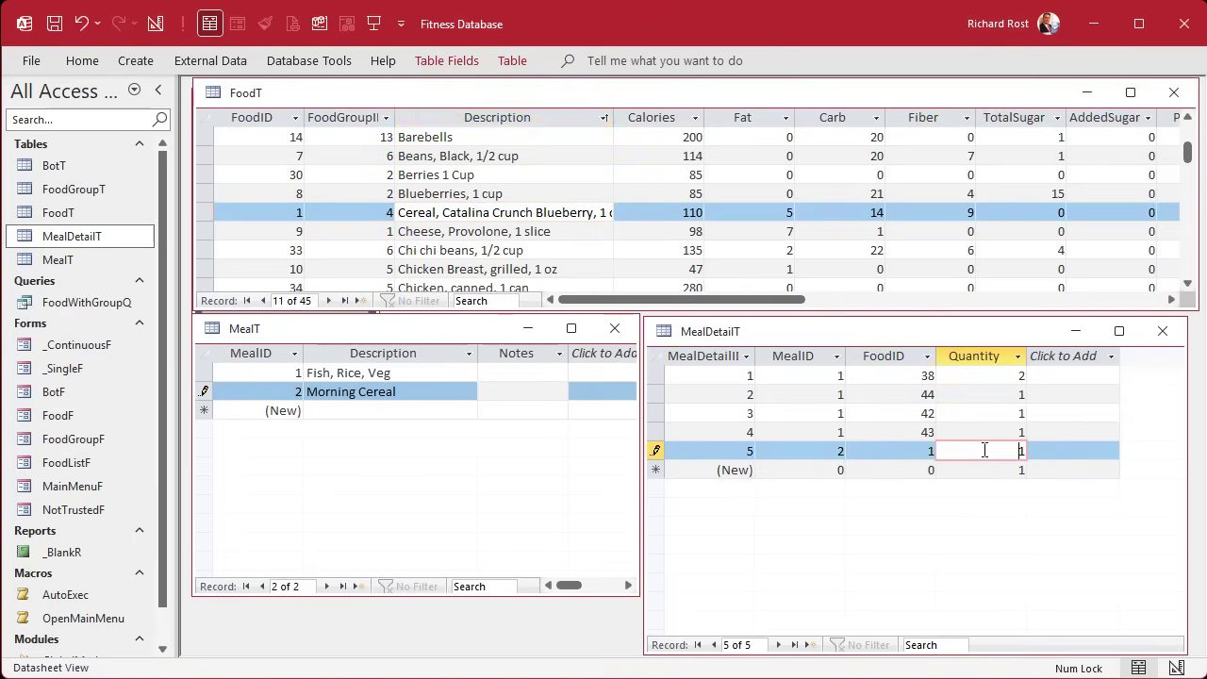
Step: Change the field size of MealDetailT's Quantity field to Double in Design View and close the table
click(992, 356)
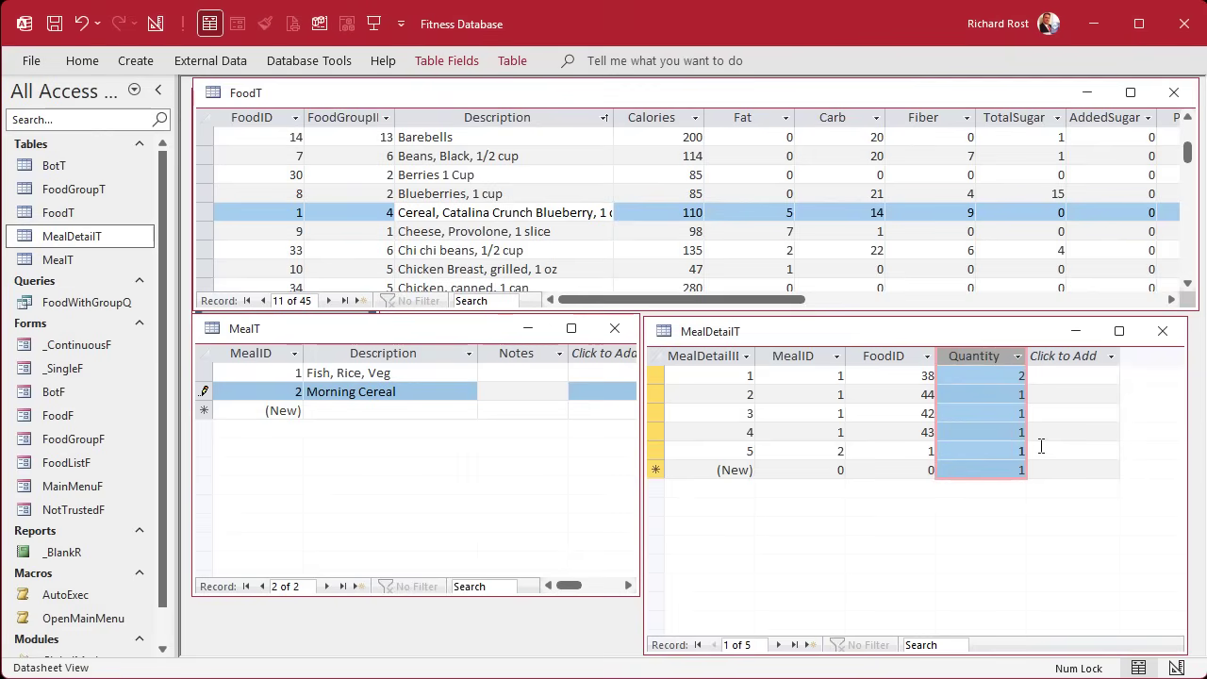
right_click(947, 328)
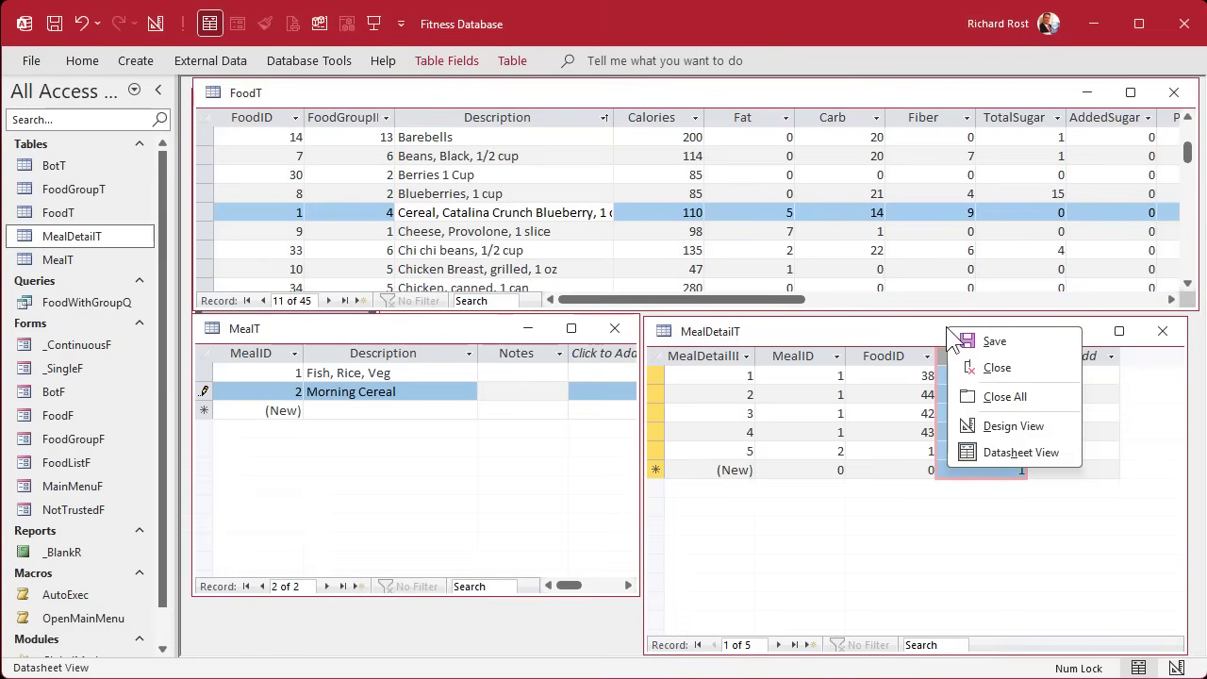
click(974, 425)
drag(830, 320, 830, 155)
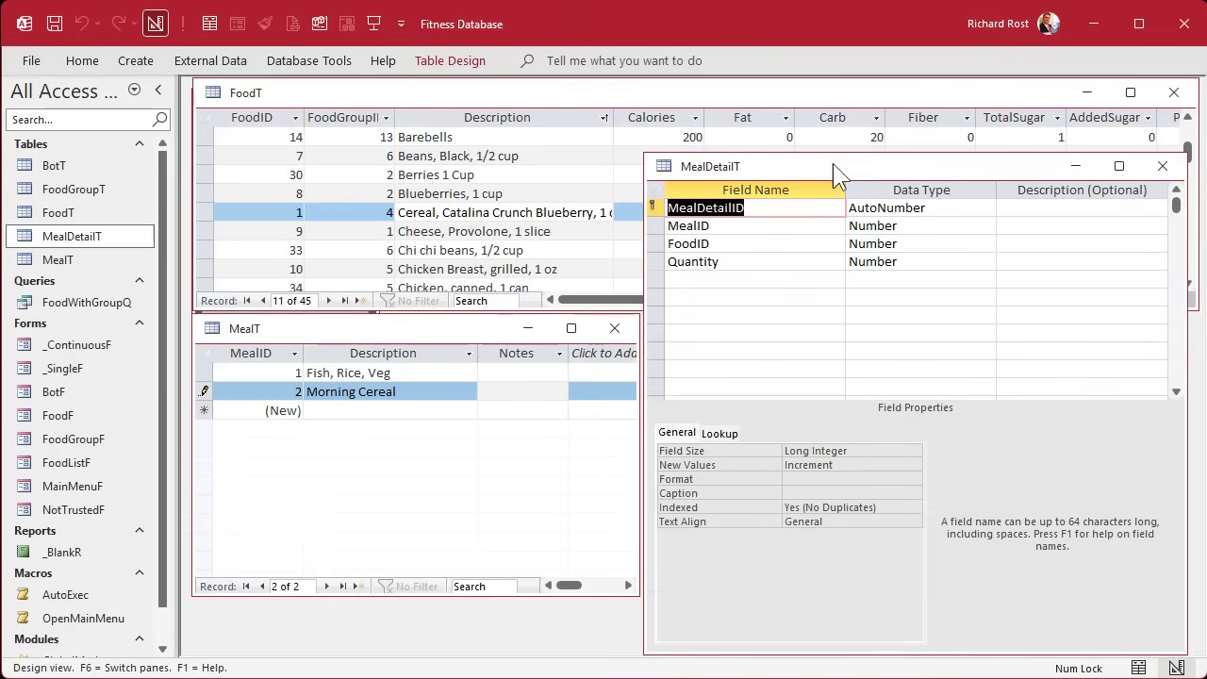
click(741, 264)
click(851, 449)
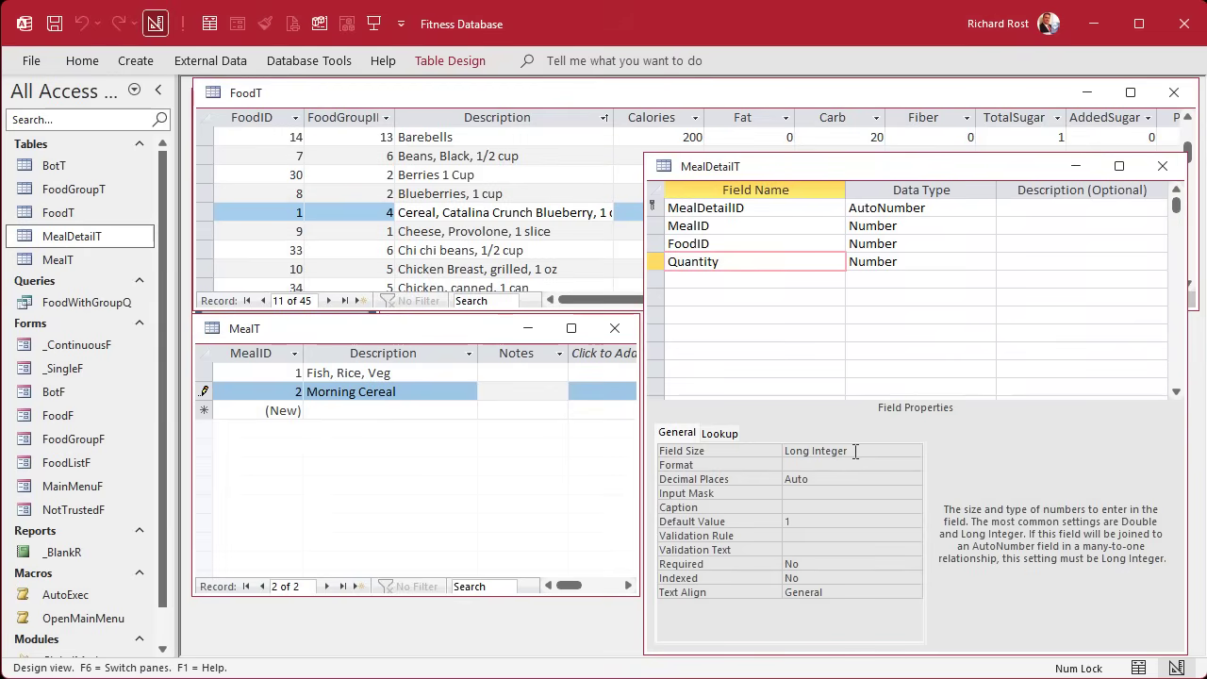
click(745, 445)
text(double)
key(Return)
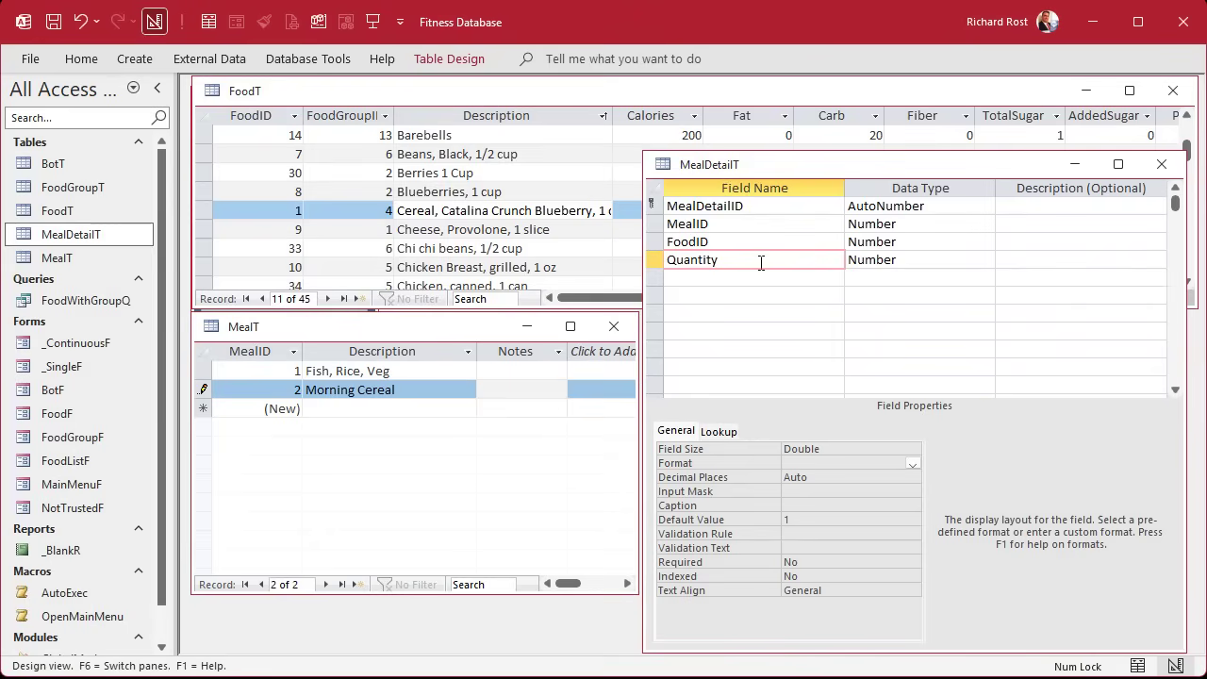
click(757, 261)
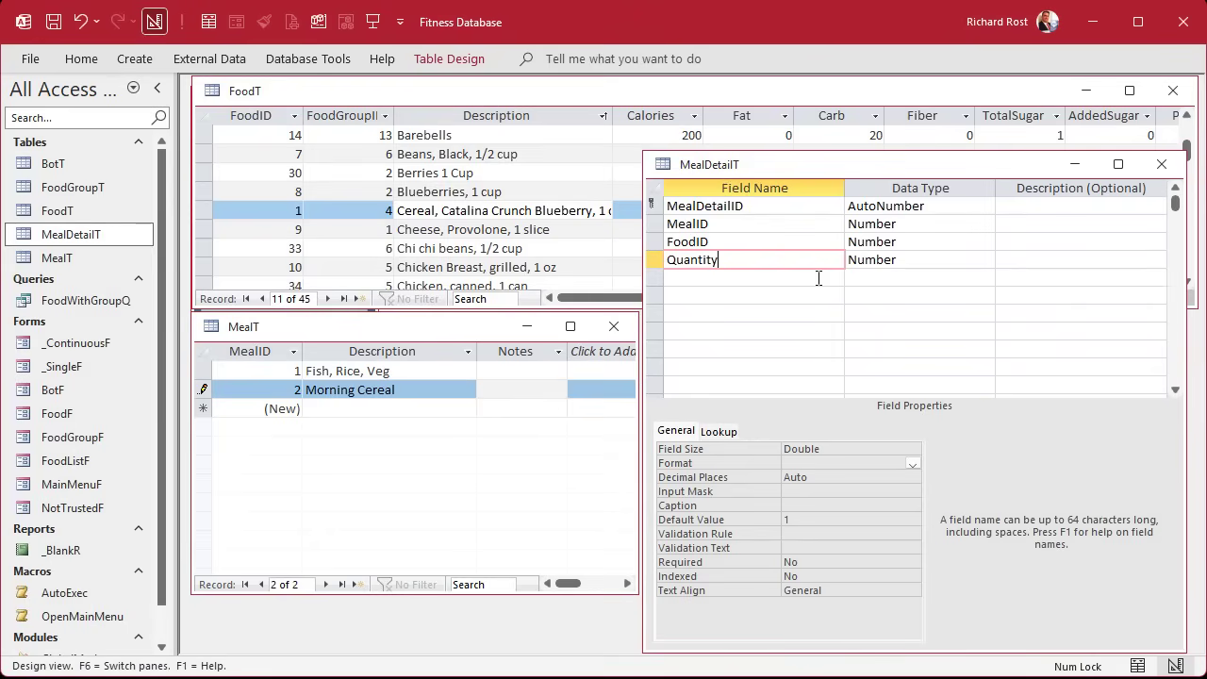
click(1161, 164)
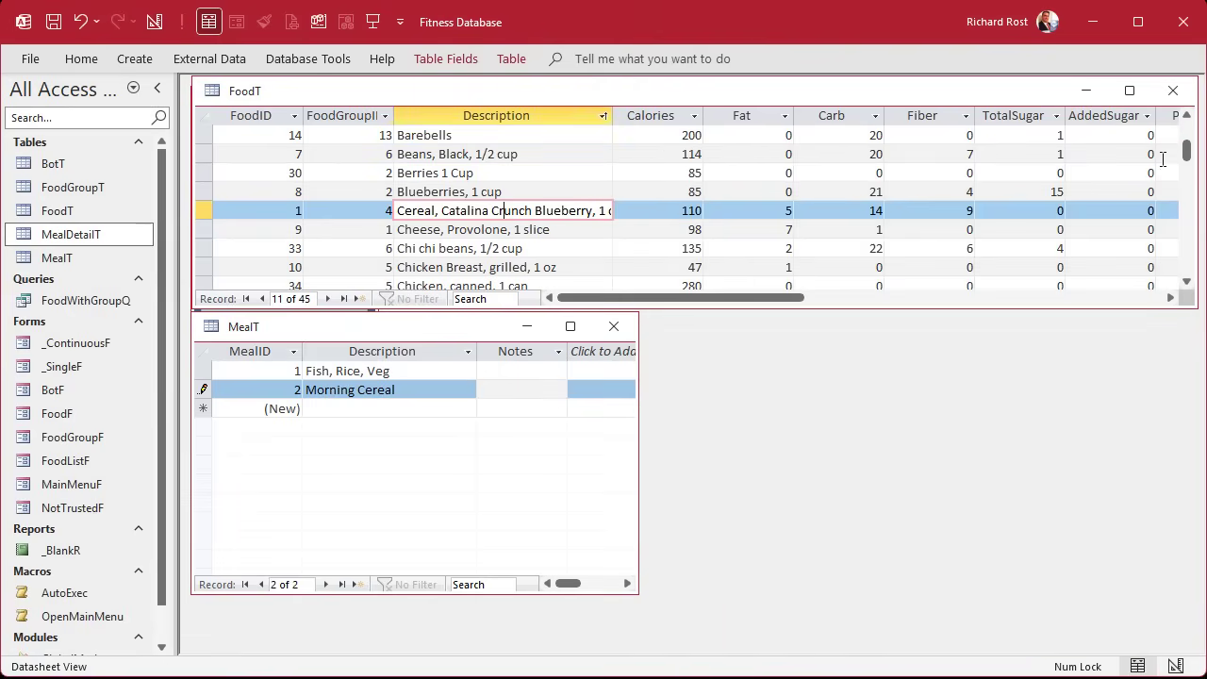
Step: Reopen MealDetailT, resize its window to fit beside MealT and go to the cereal record's quantity
double_click(89, 236)
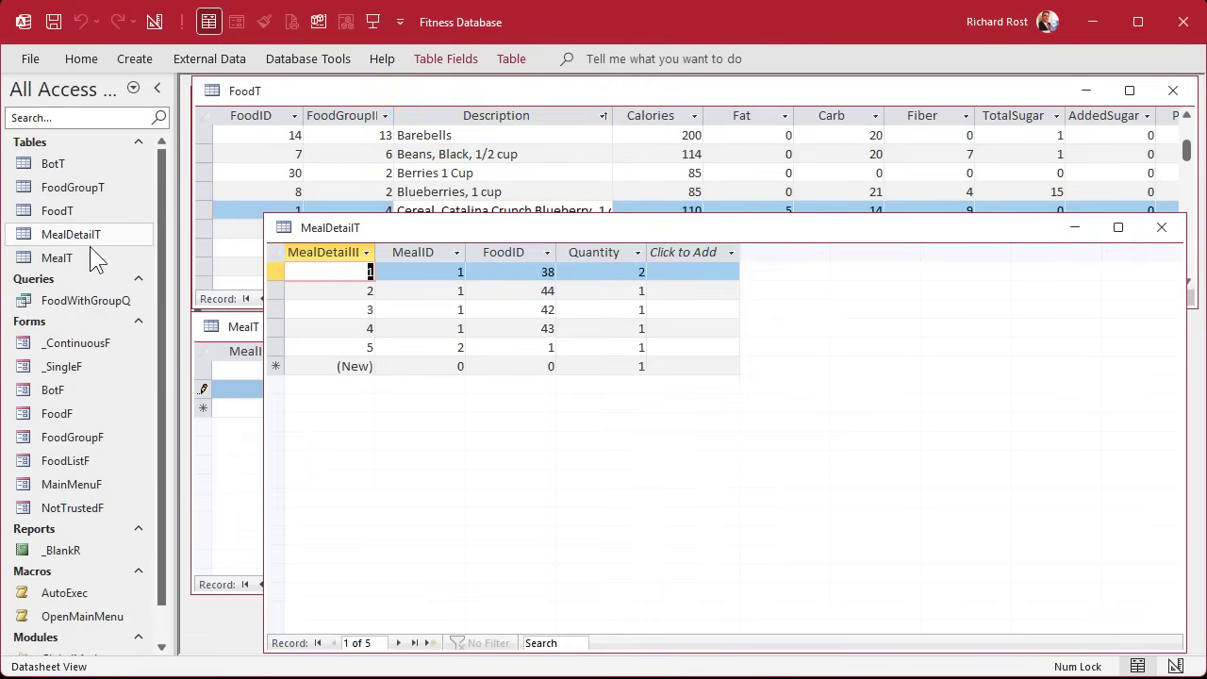
drag(264, 215, 646, 315)
click(802, 449)
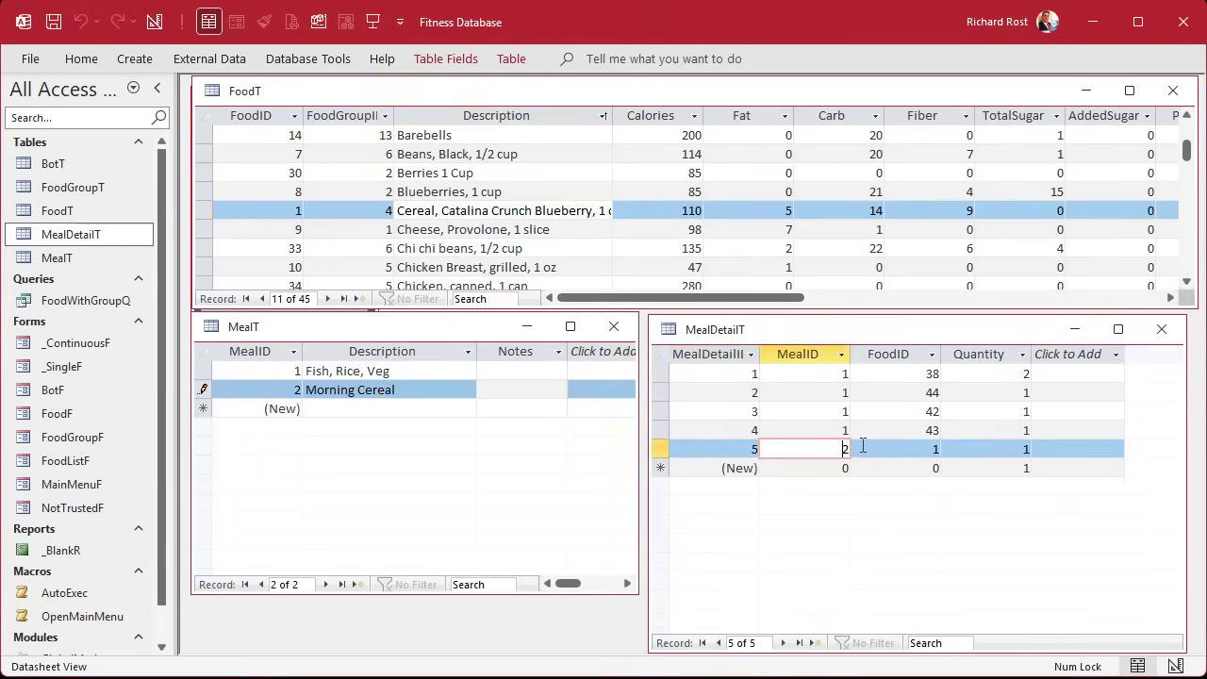
click(882, 449)
click(976, 445)
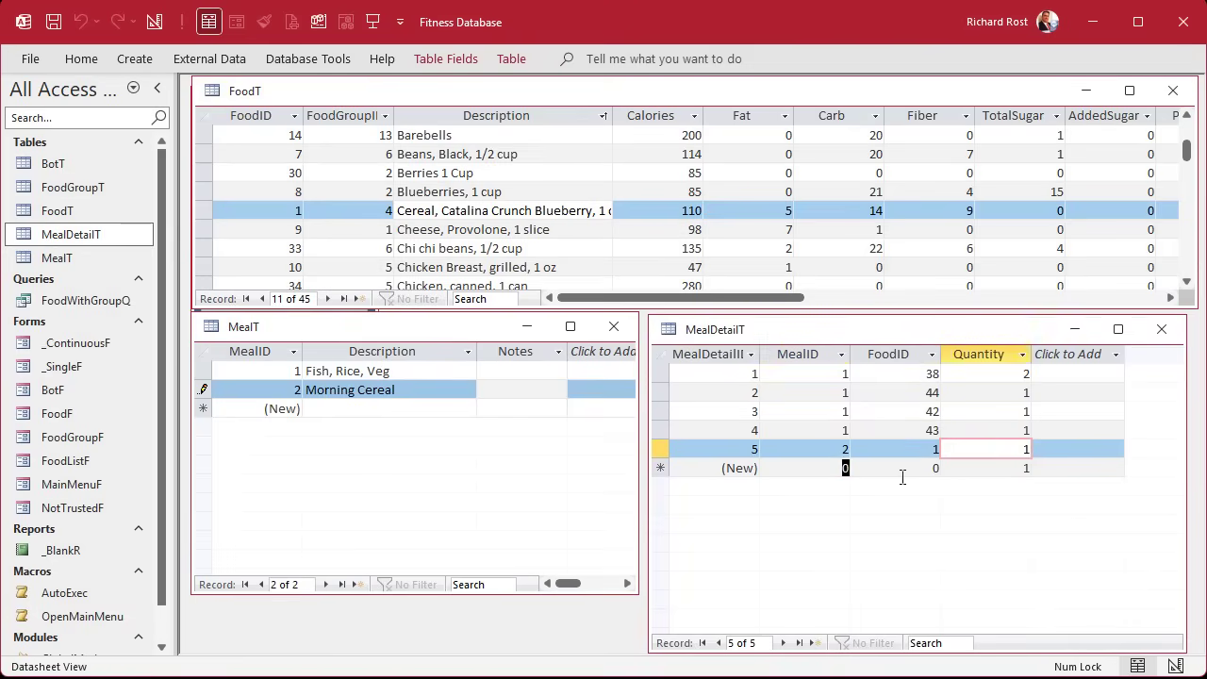
Step: Start a new MealDetailT record with MealID 2
click(845, 468)
text(2)
key(Tab)
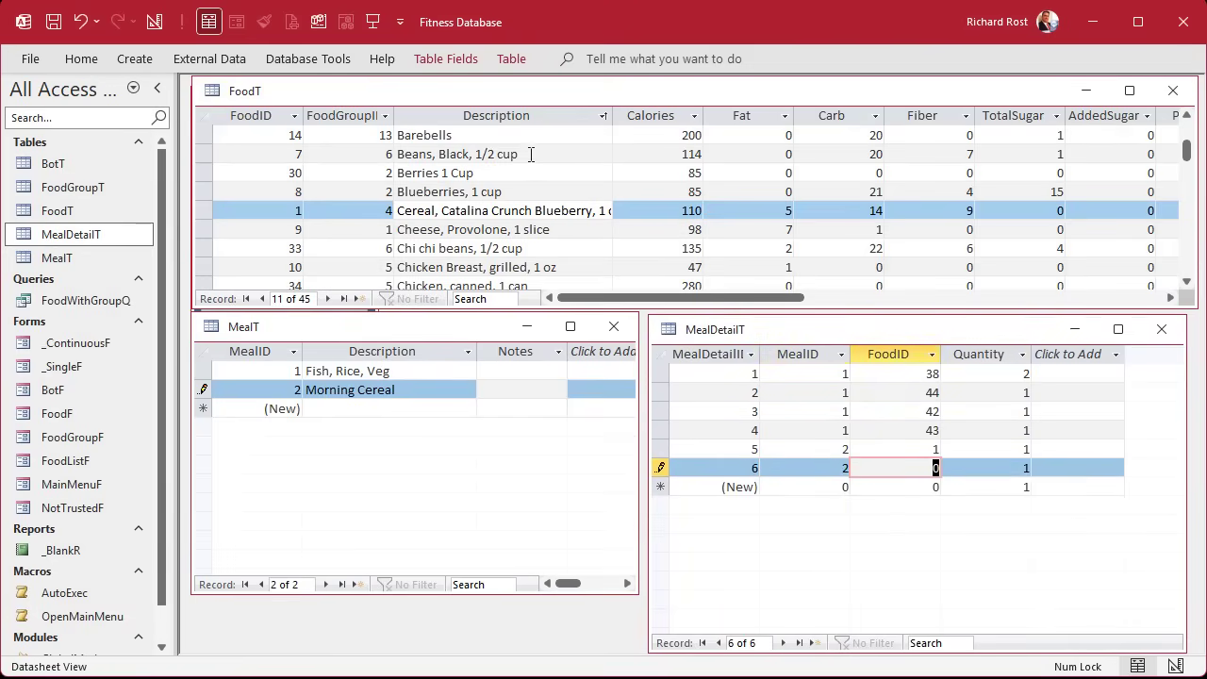
Step: Look through FoodT for soy milk and add a new food record described as "Soy Milk" with FoodGroupID 1
scroll(479, 184, down, 4)
scroll(479, 184, down, 5)
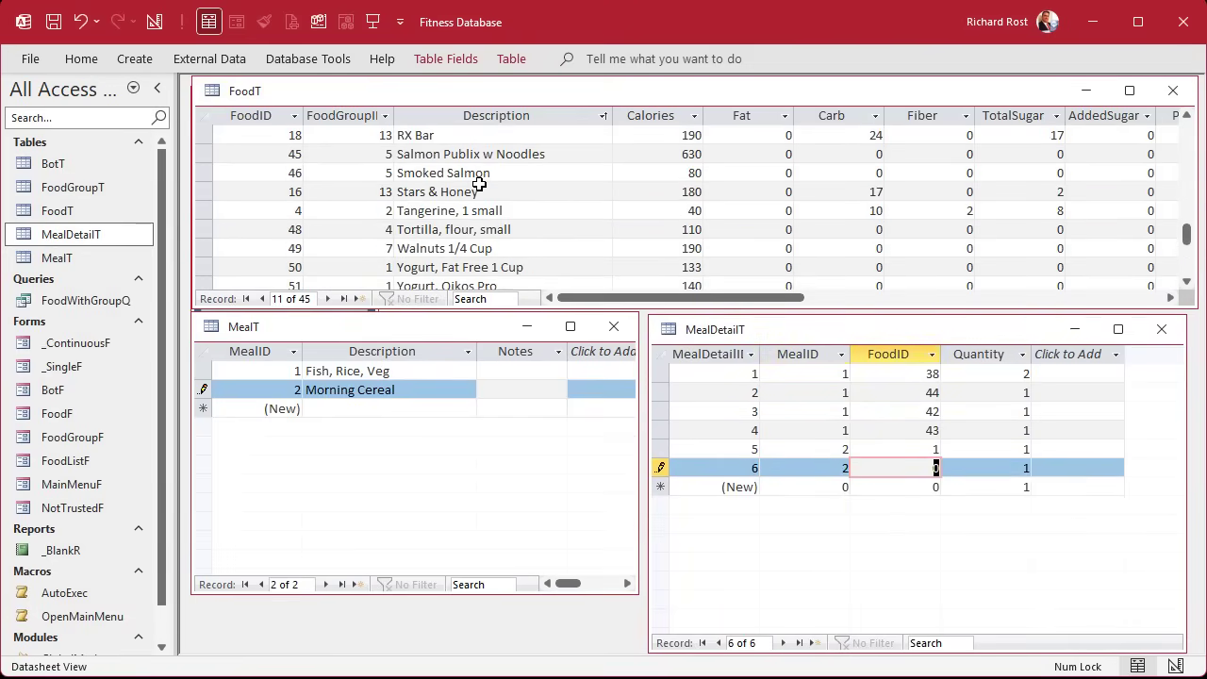
scroll(480, 184, down, 1)
scroll(479, 184, up, 2)
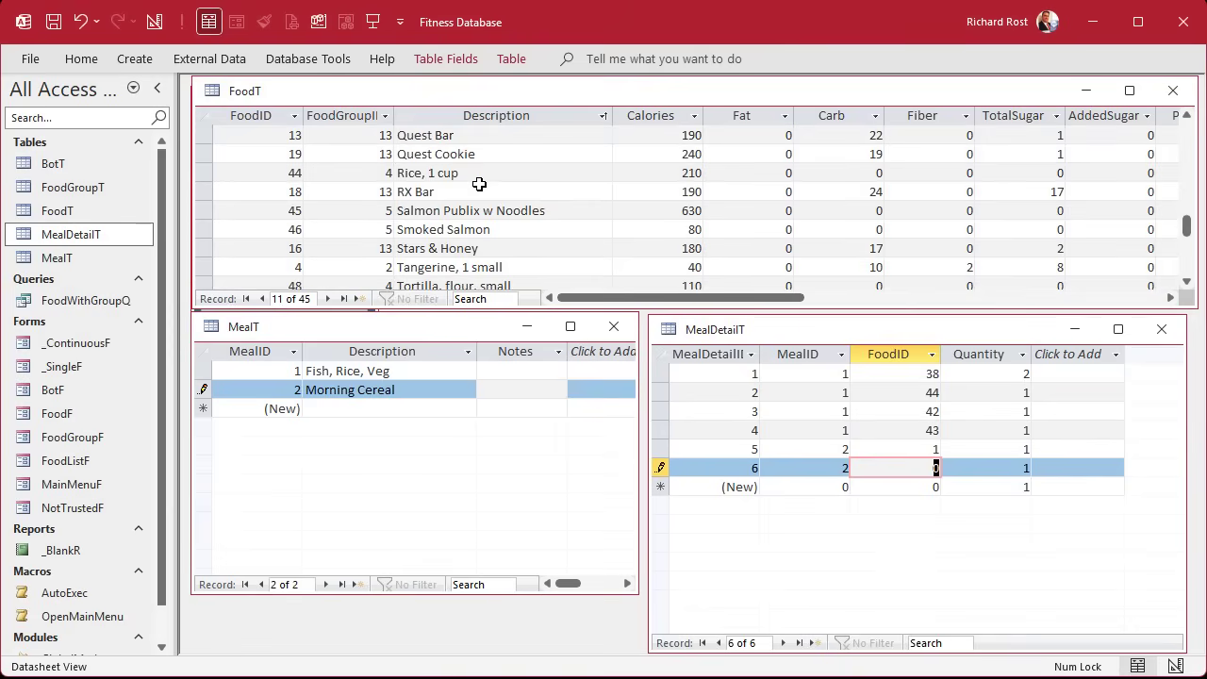
scroll(479, 184, up, 4)
scroll(491, 189, down, 7)
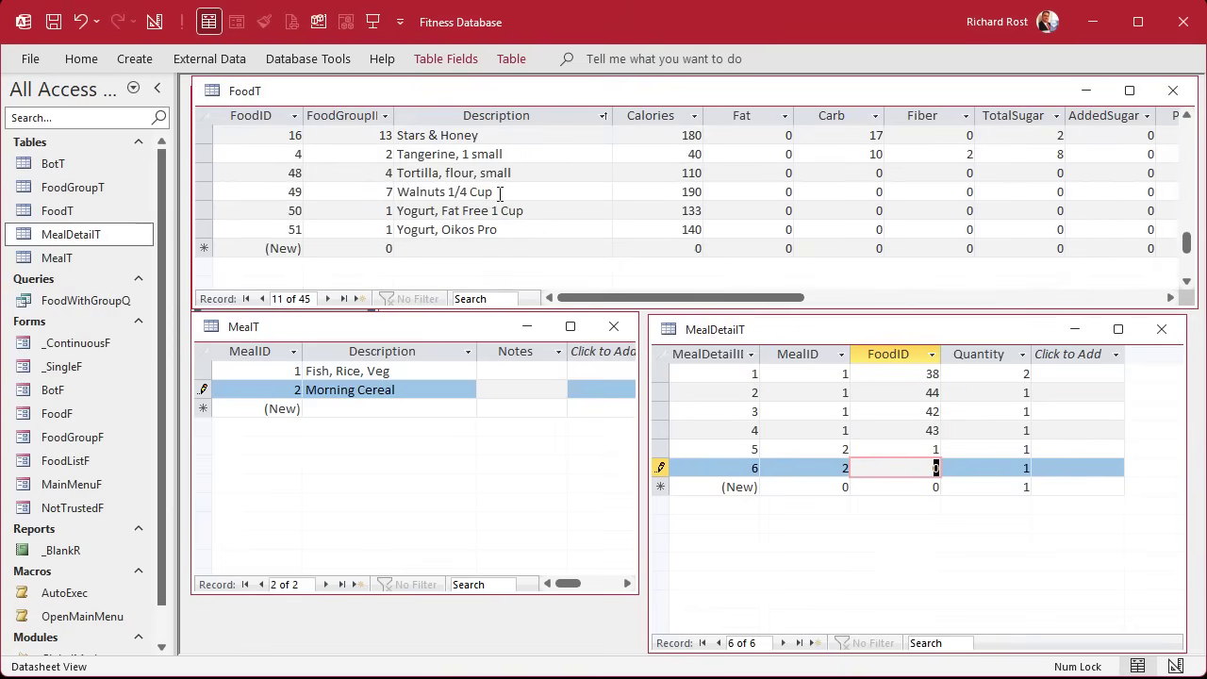
scroll(500, 194, up, 1)
click(389, 248)
text(1)
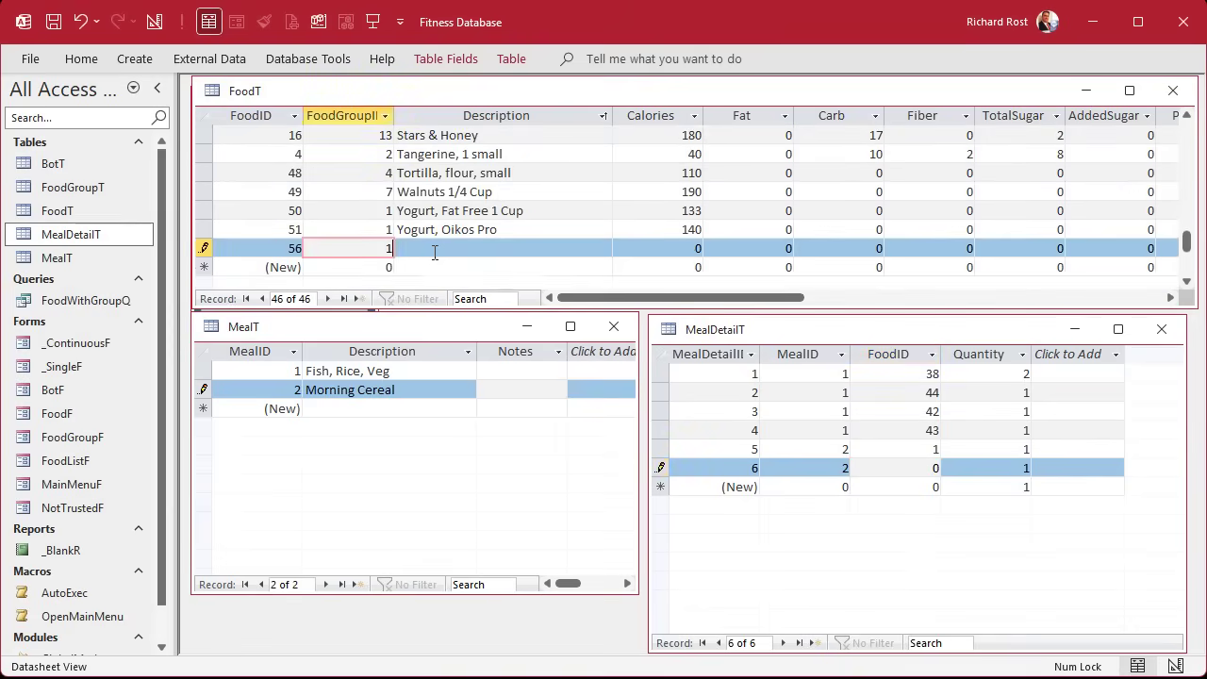
key(Tab)
text(Soy Mil)
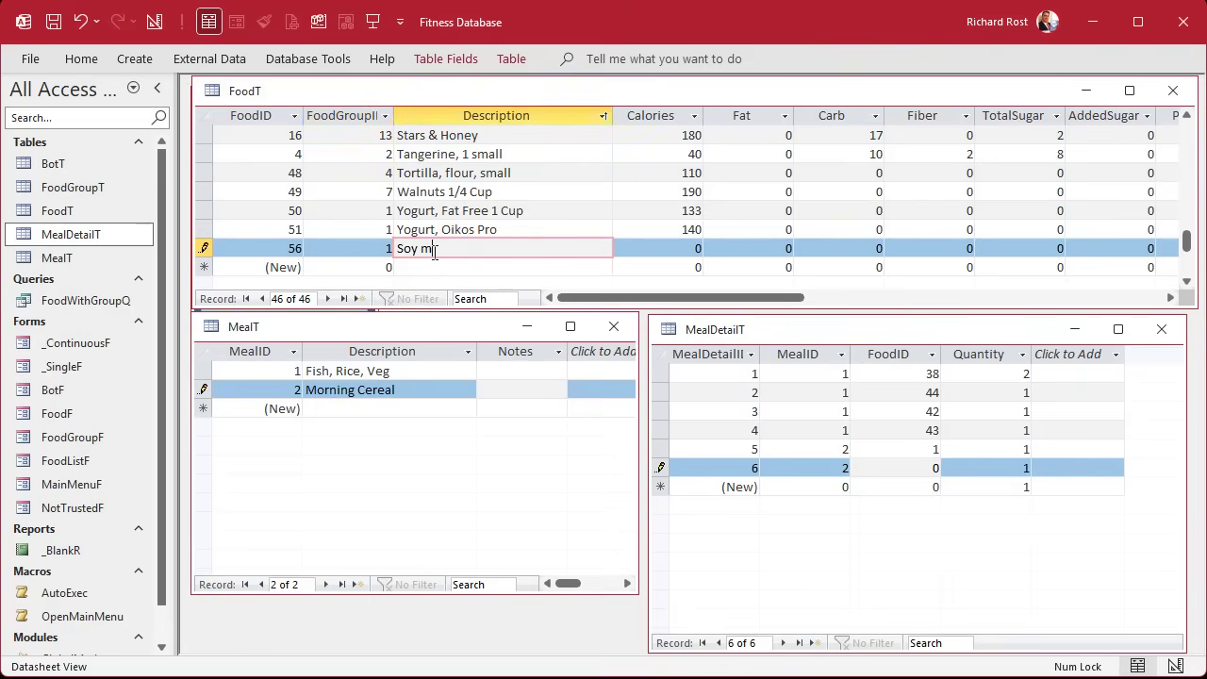
key(BackSpace)
key(BackSpace)
key(BackSpace)
text(Milk)
key(Tab)
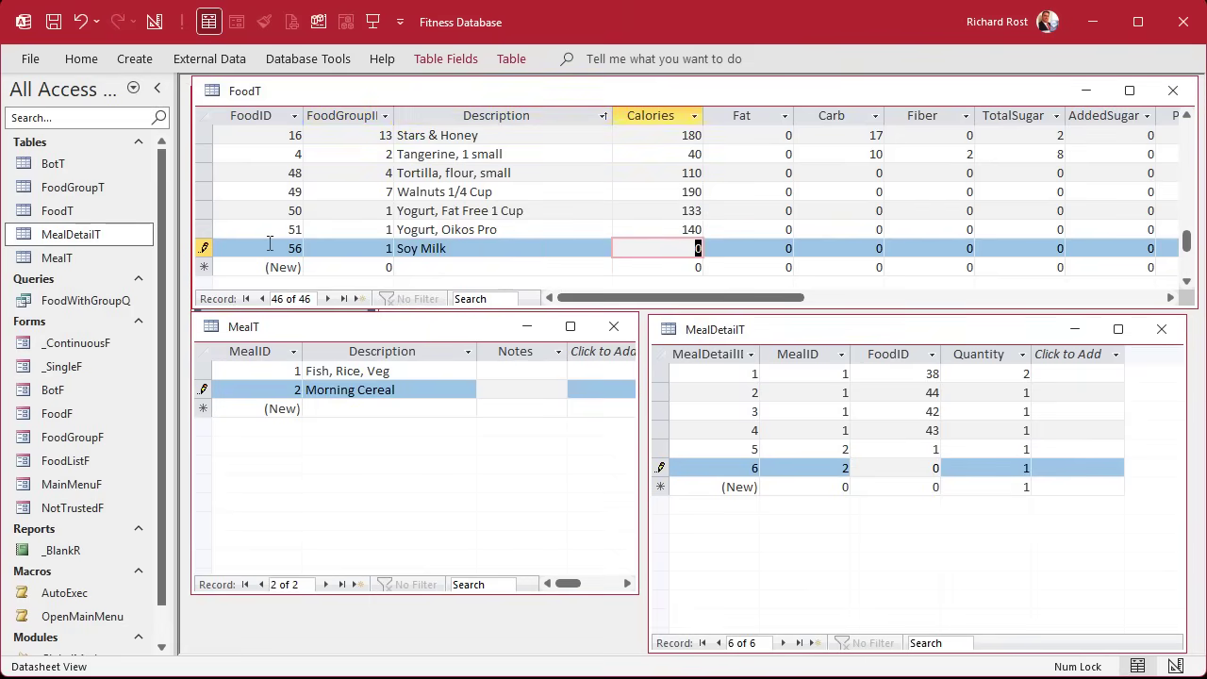
Step: Complete the new MealID 2 record in MealDetailT with FoodID 56 and the default quantity
click(958, 469)
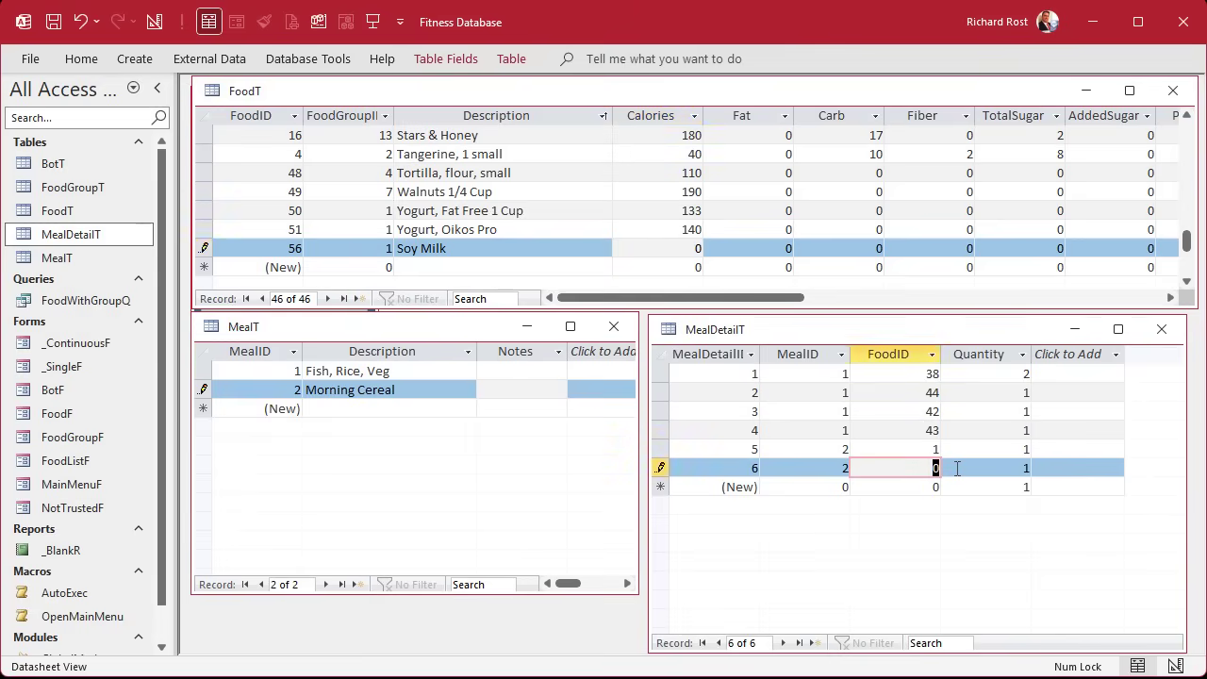
text(56)
click(1003, 469)
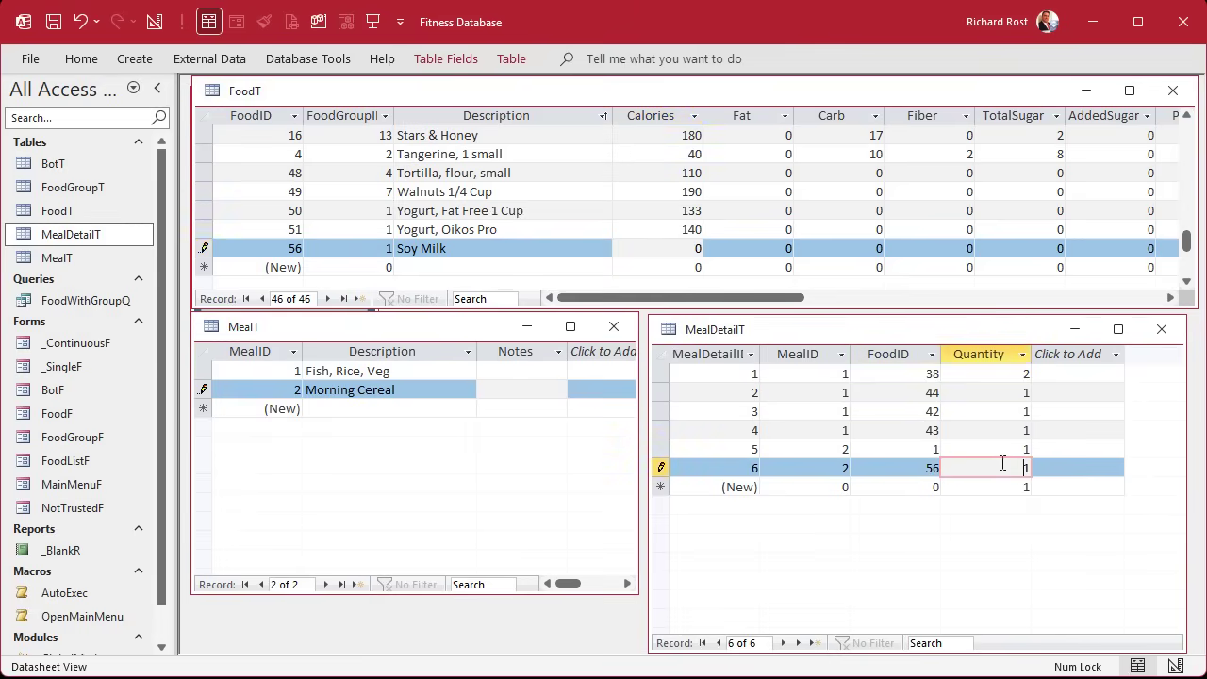
click(802, 486)
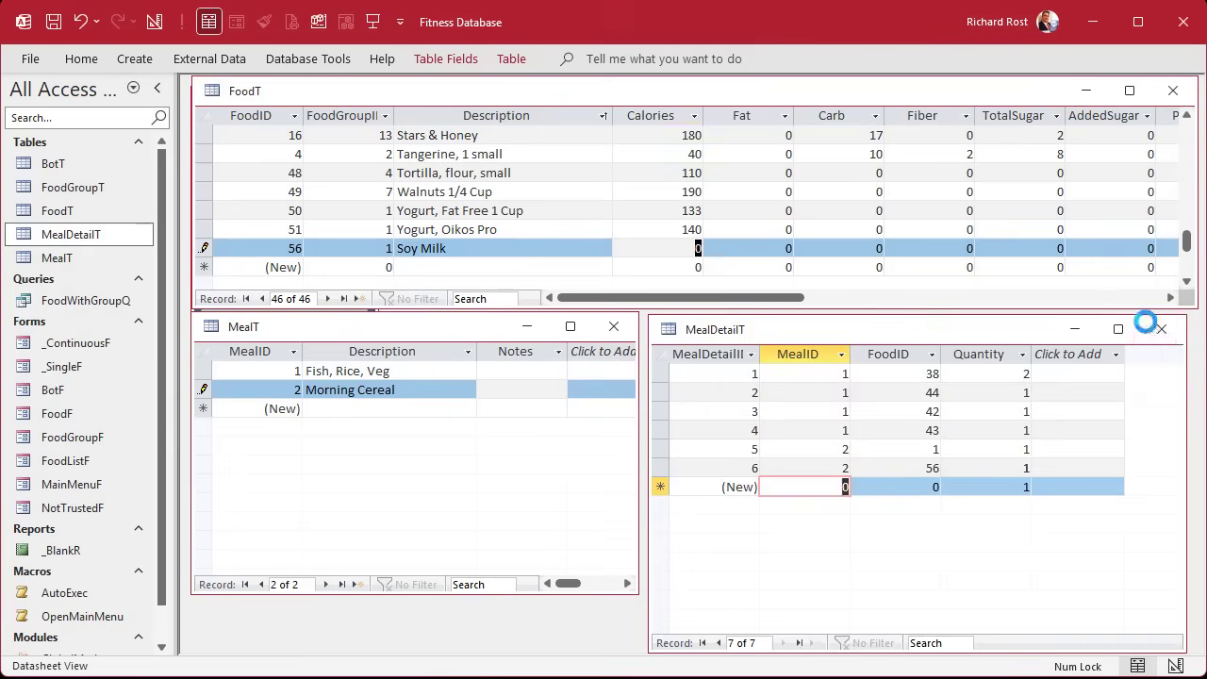
Step: Close MealDetailT, MealT and FoodT, saving the layout and design changes
click(1161, 329)
click(614, 326)
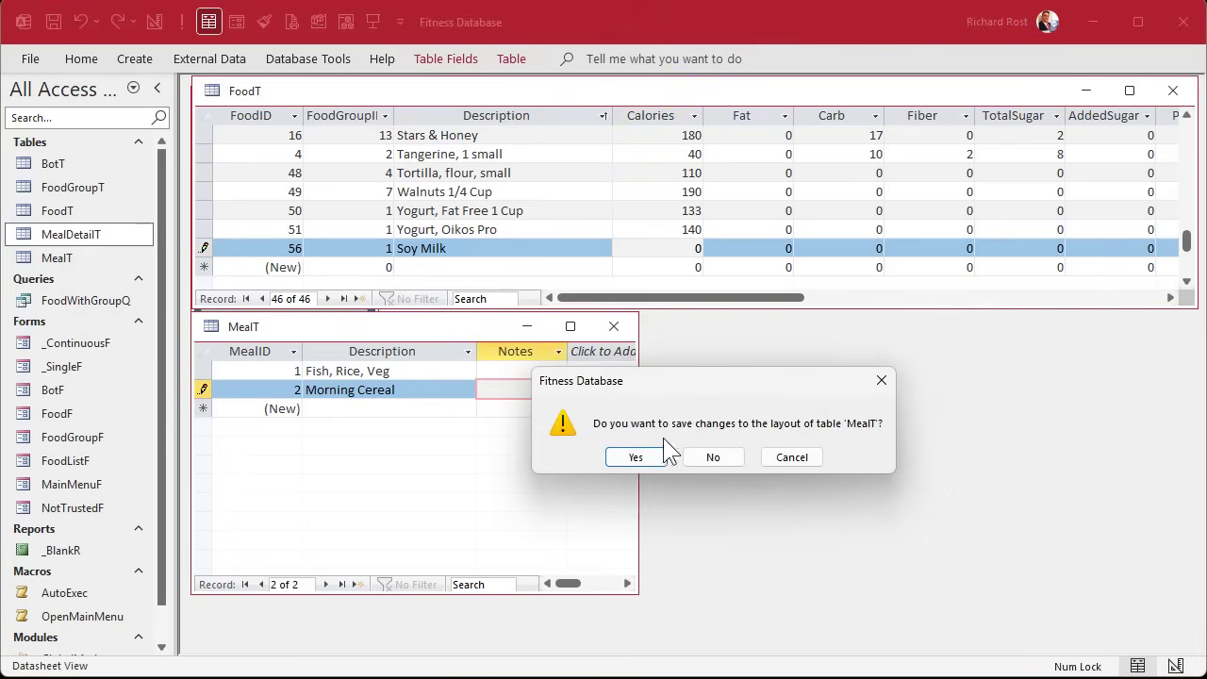
click(636, 453)
click(1173, 91)
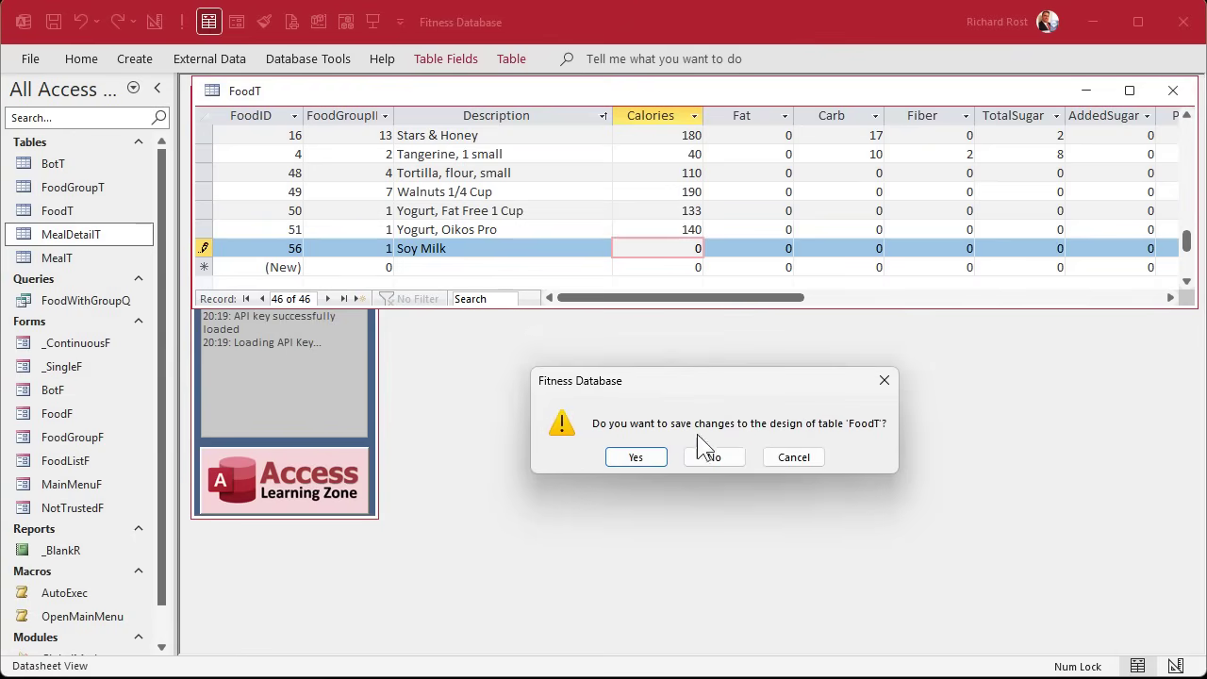
click(636, 457)
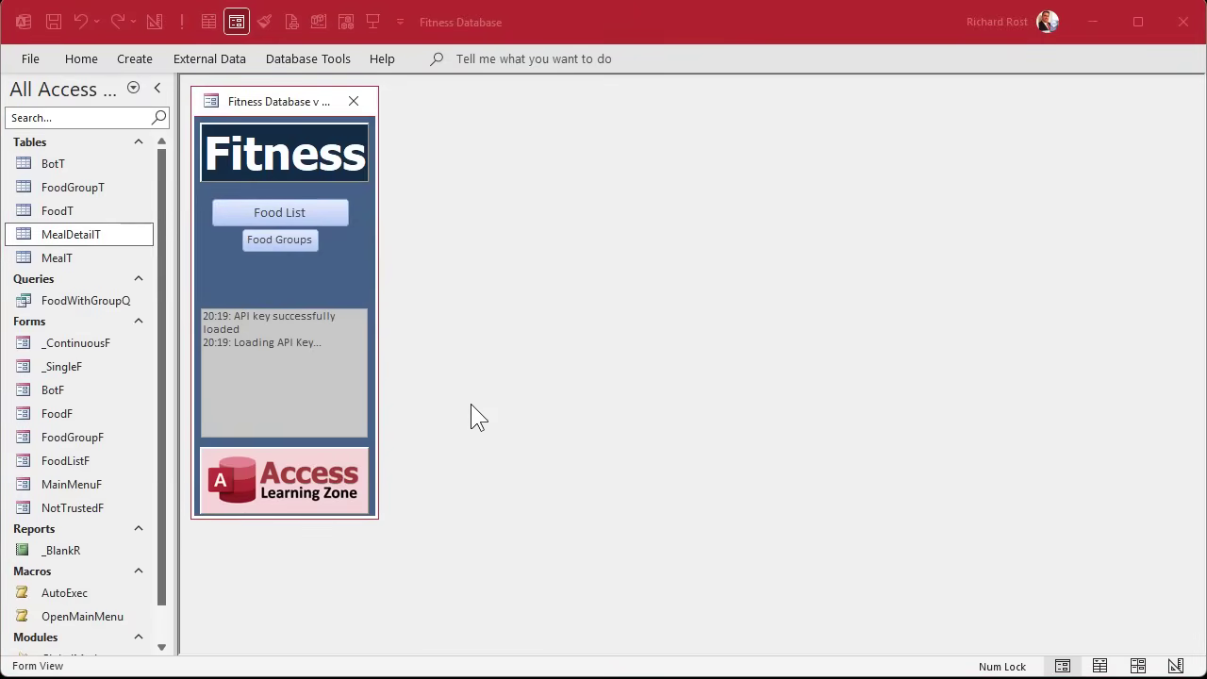
Step: Reopen MealDetailT to review its FoodID and Quantity columns, and close it again
double_click(80, 236)
click(448, 152)
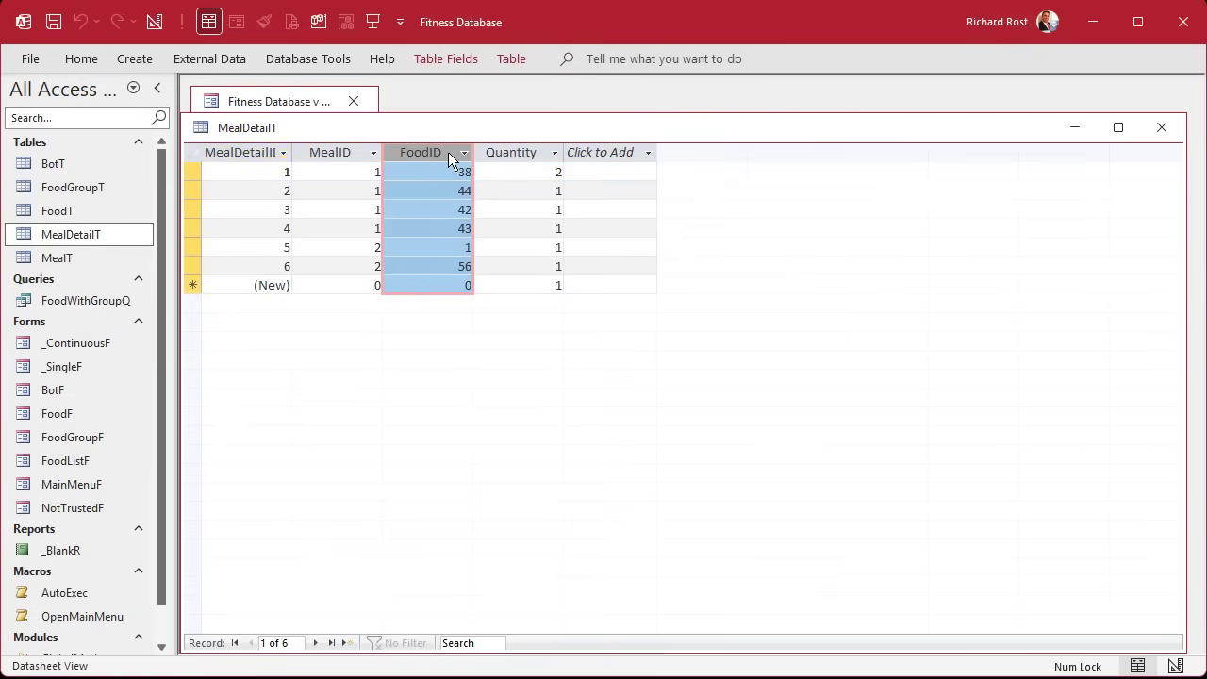
click(530, 152)
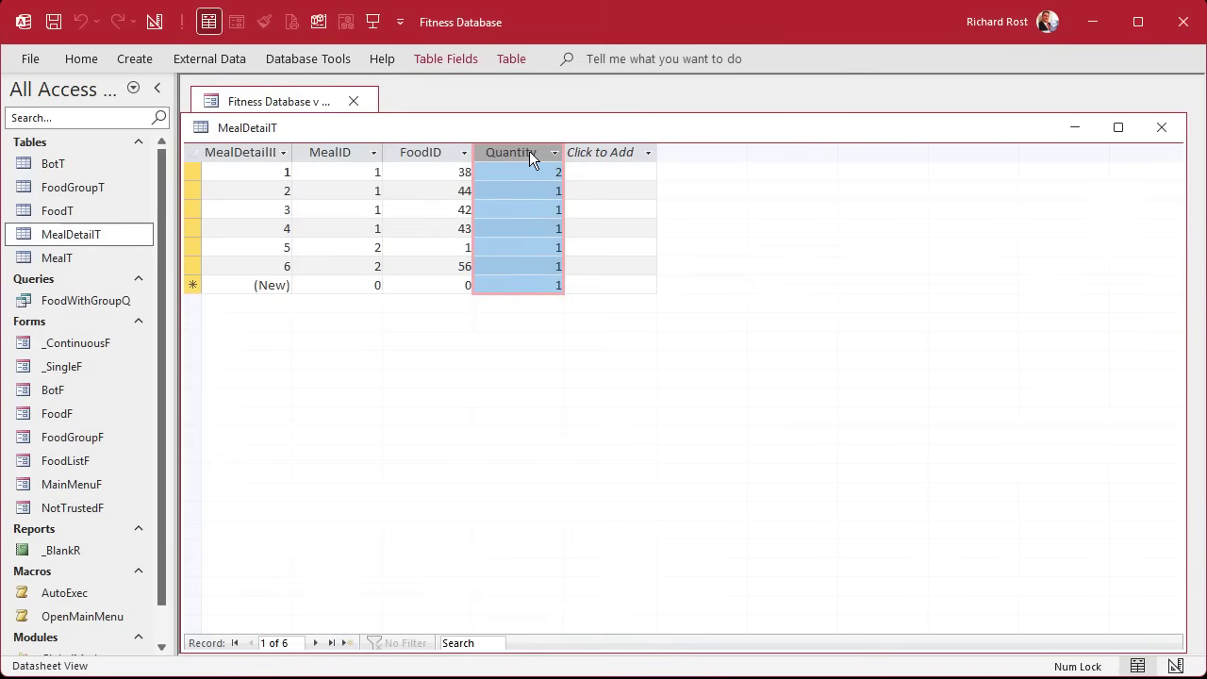
click(1161, 126)
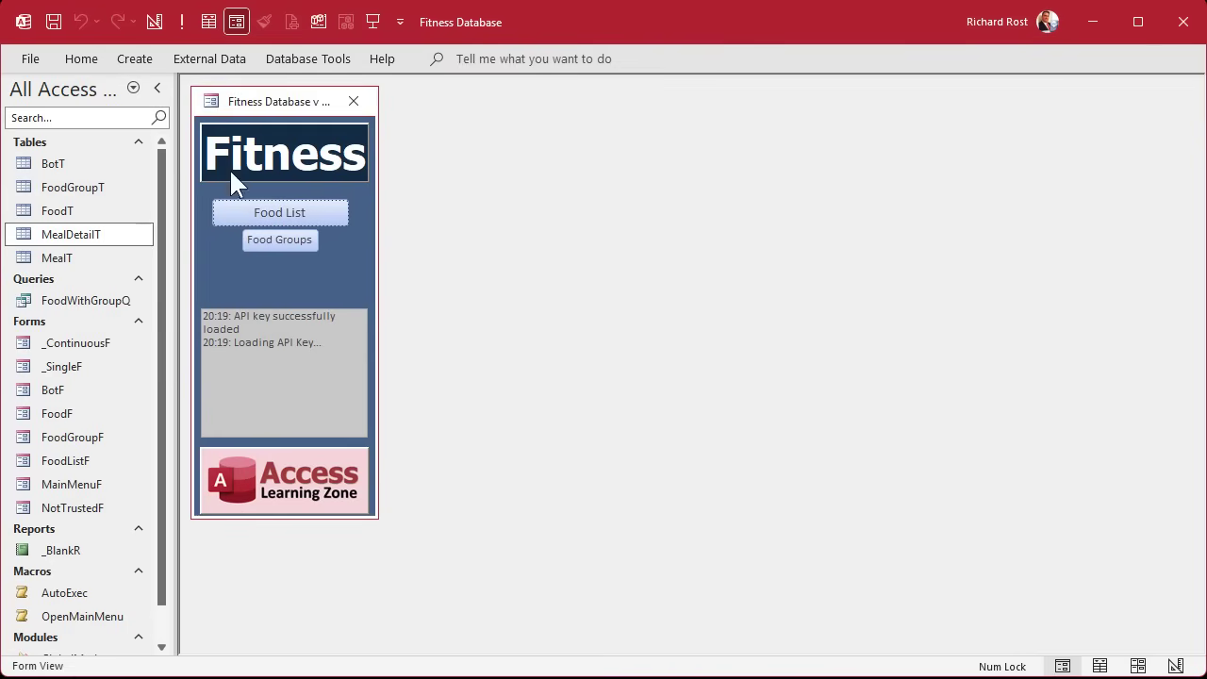
Step: Create a new query in Design View with the MealDetailT and FoodT tables, and dismiss the table list
click(137, 55)
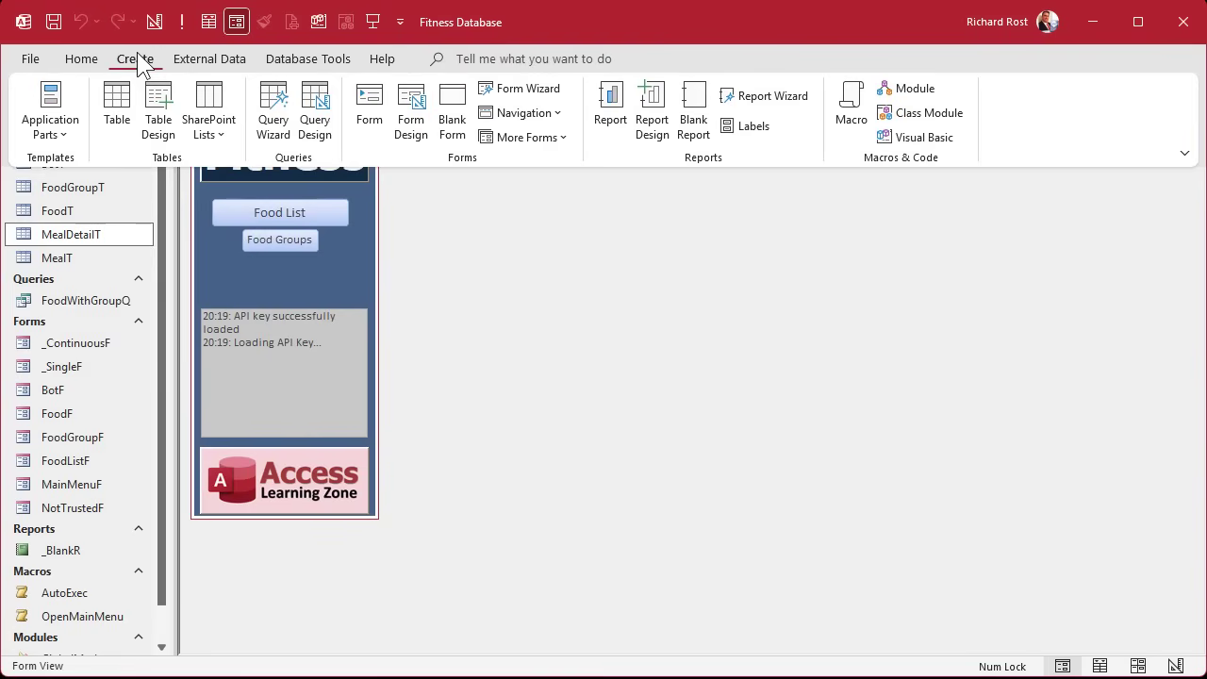
click(324, 127)
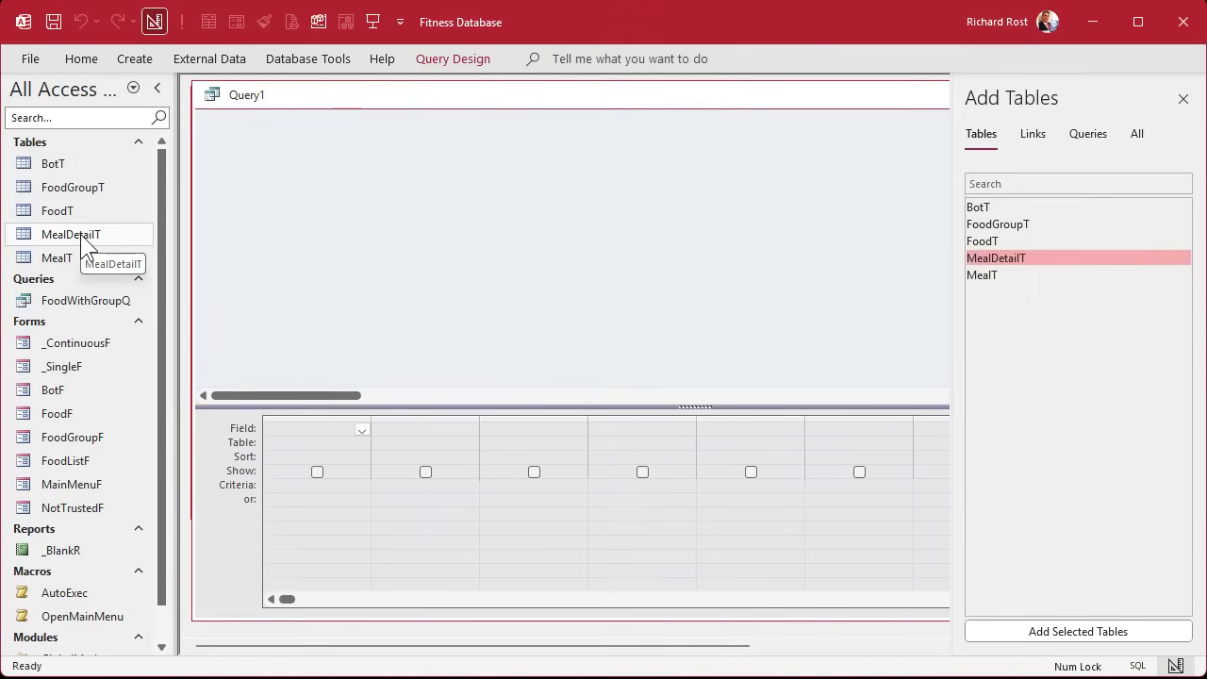
drag(86, 247, 248, 145)
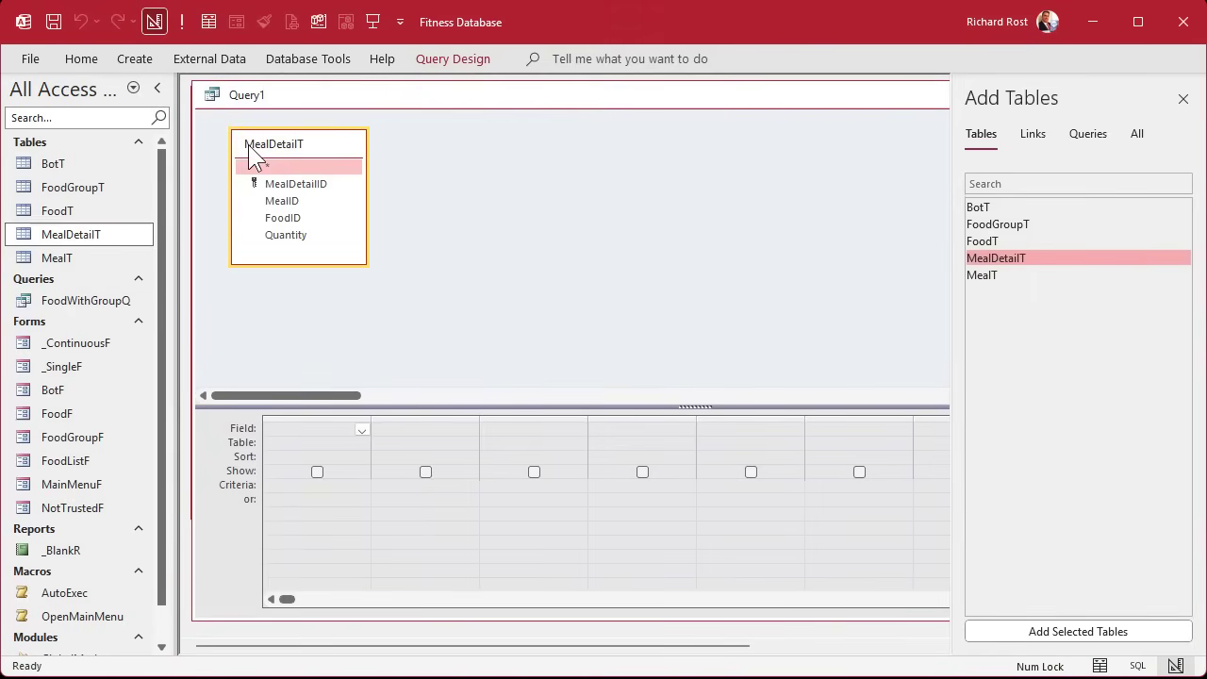
click(81, 210)
drag(82, 215, 504, 154)
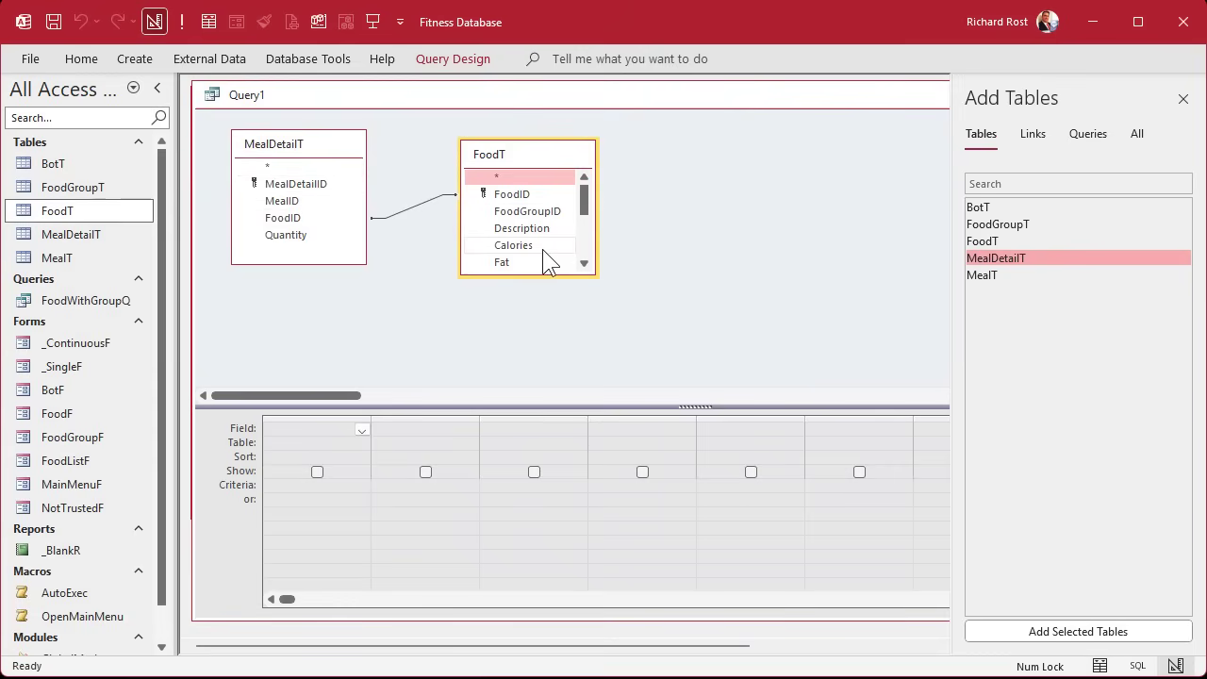
click(1179, 95)
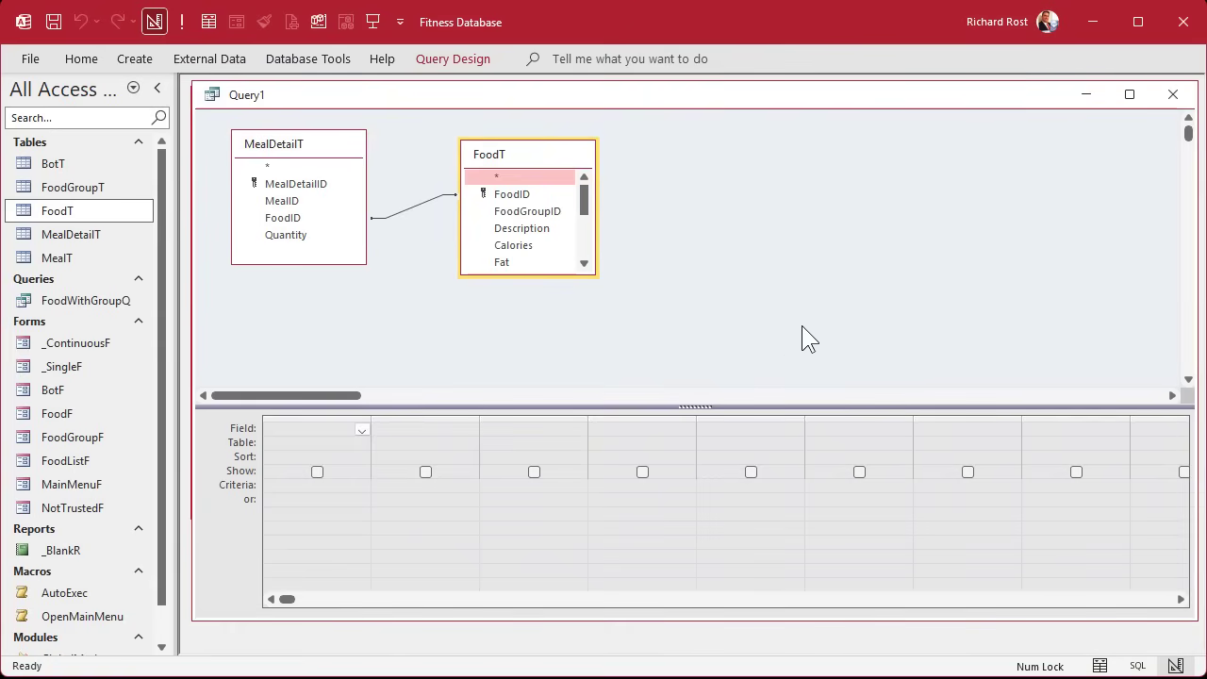
Step: Add all MealDetailT fields plus Calories and Protein from FoodT to the query grid
click(295, 166)
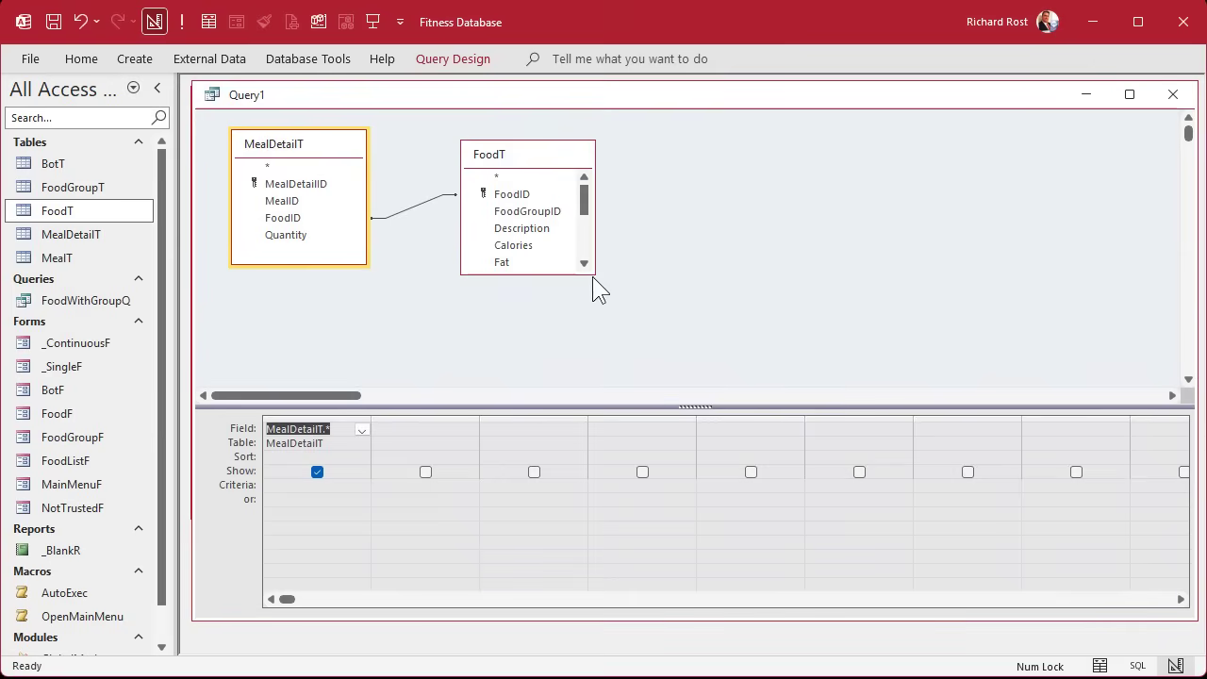
drag(595, 274, 644, 325)
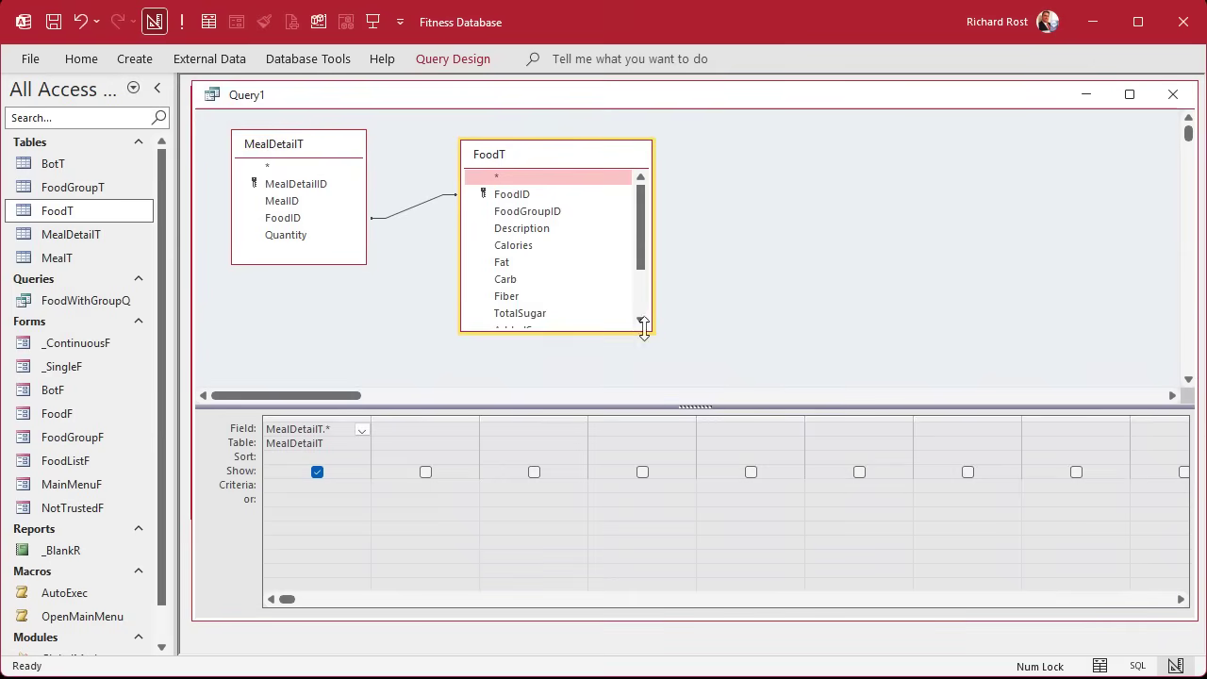
click(522, 249)
double_click(524, 250)
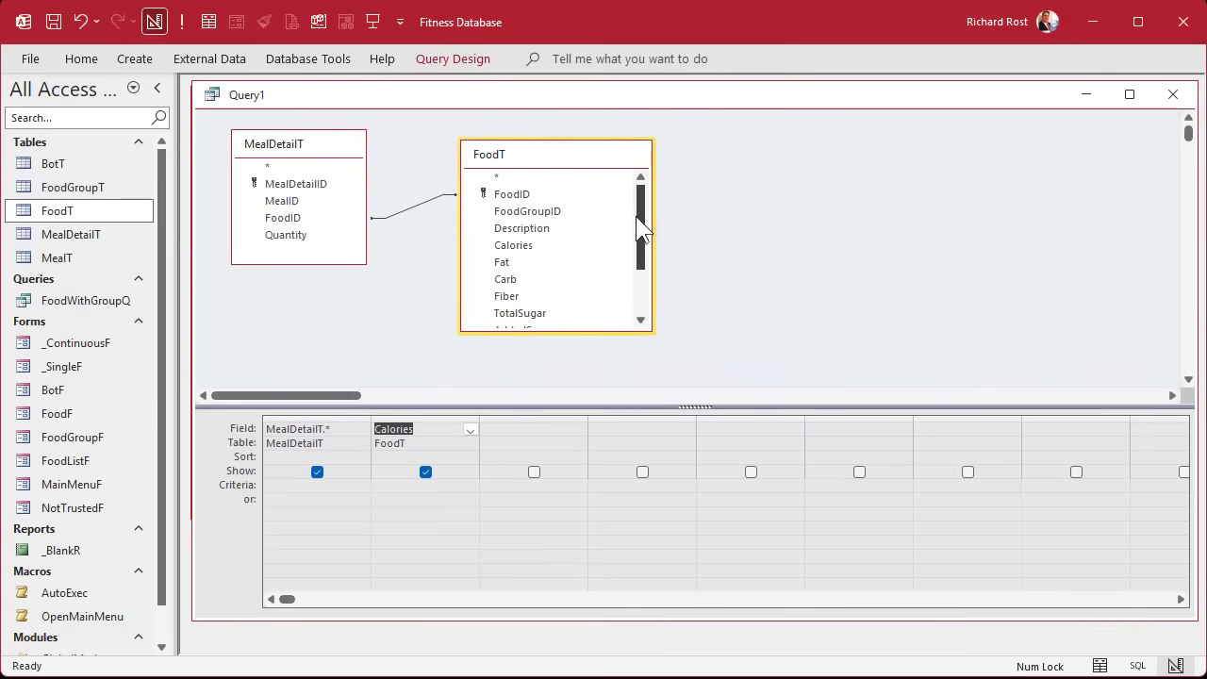
drag(640, 237, 645, 297)
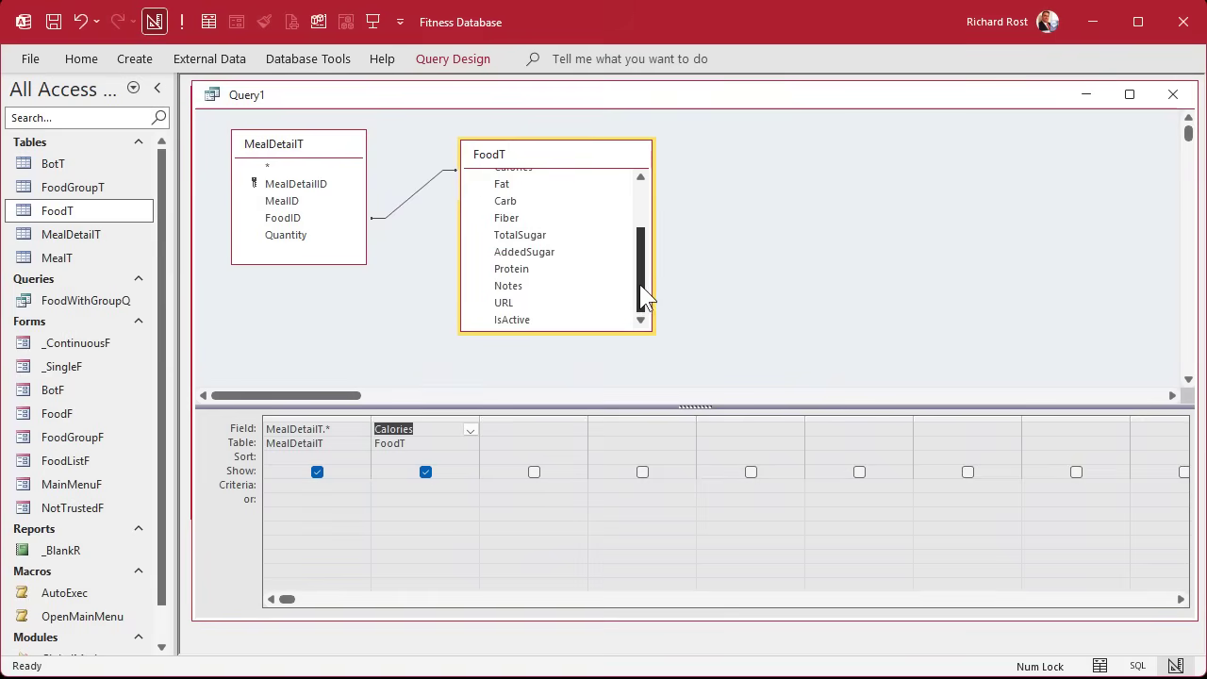
double_click(528, 269)
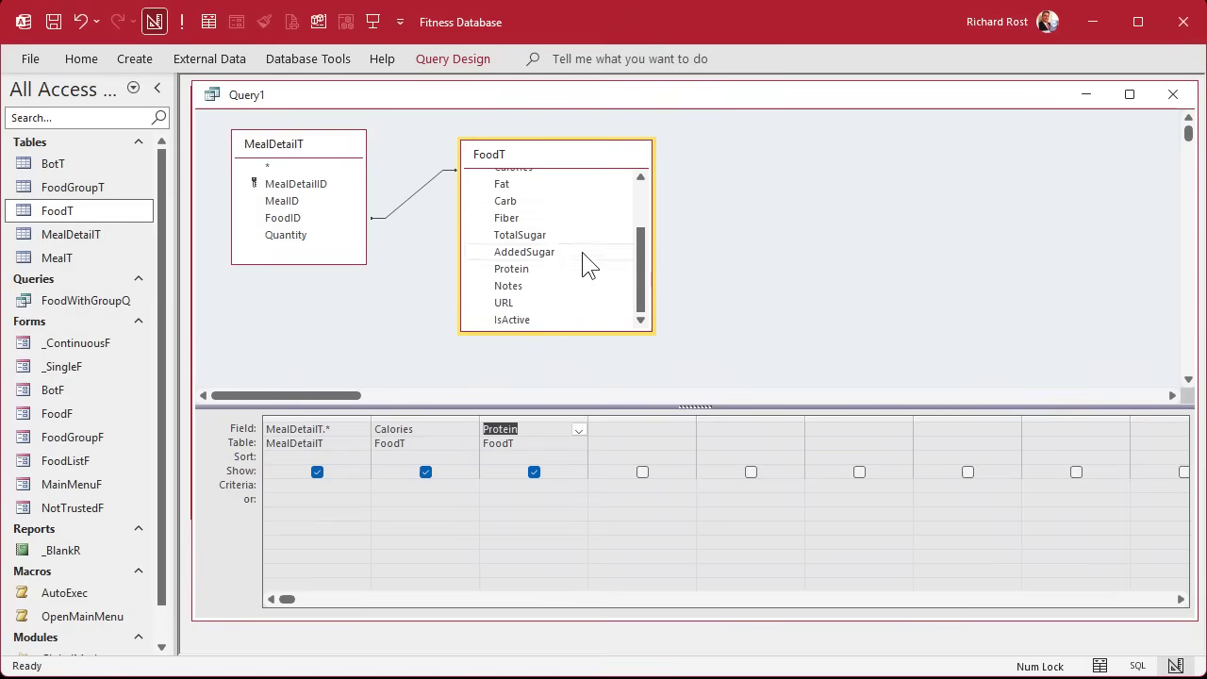
Step: Widen the next empty query column and add the calculated field TotalCalories: Calories*Quantity in it
drag(693, 419, 780, 415)
click(679, 429)
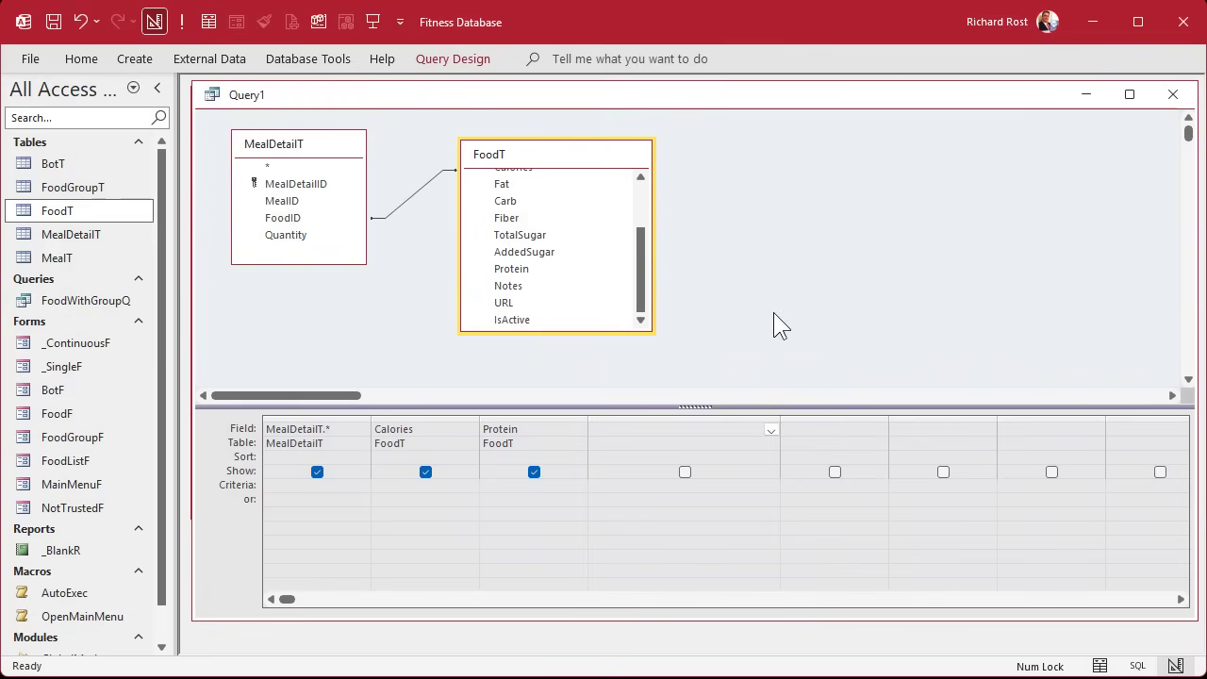
text(TotalCalories:)
key(shift+F2)
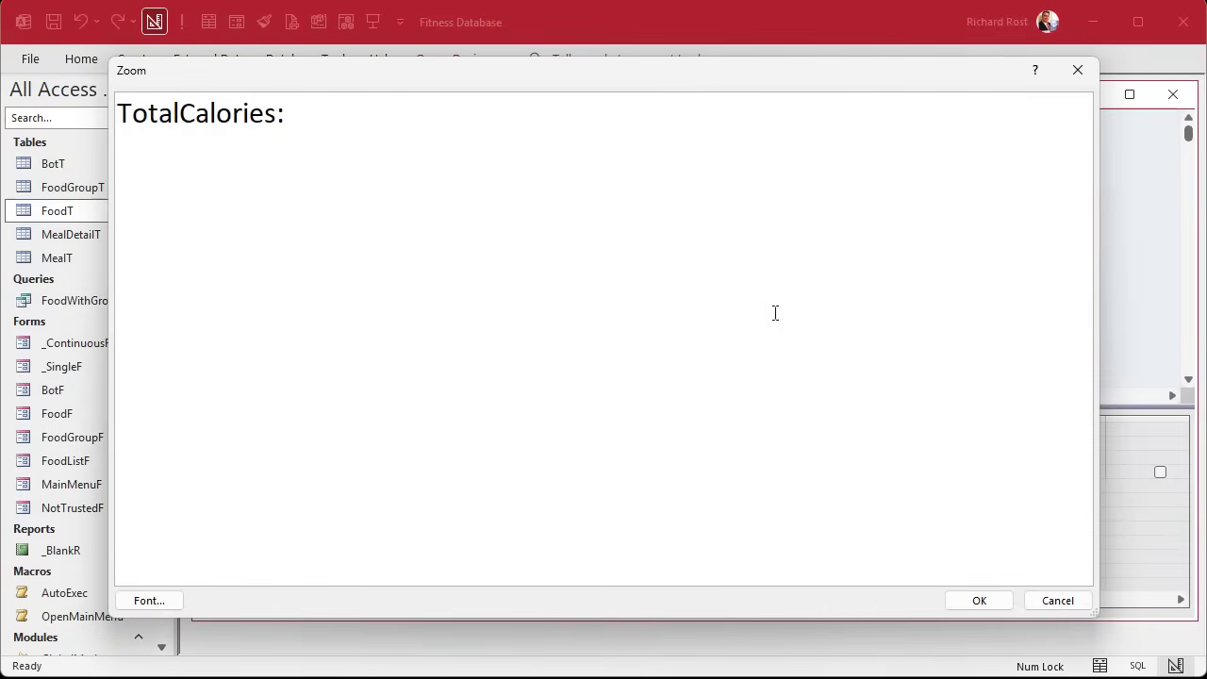
text(Calories*Quantity)
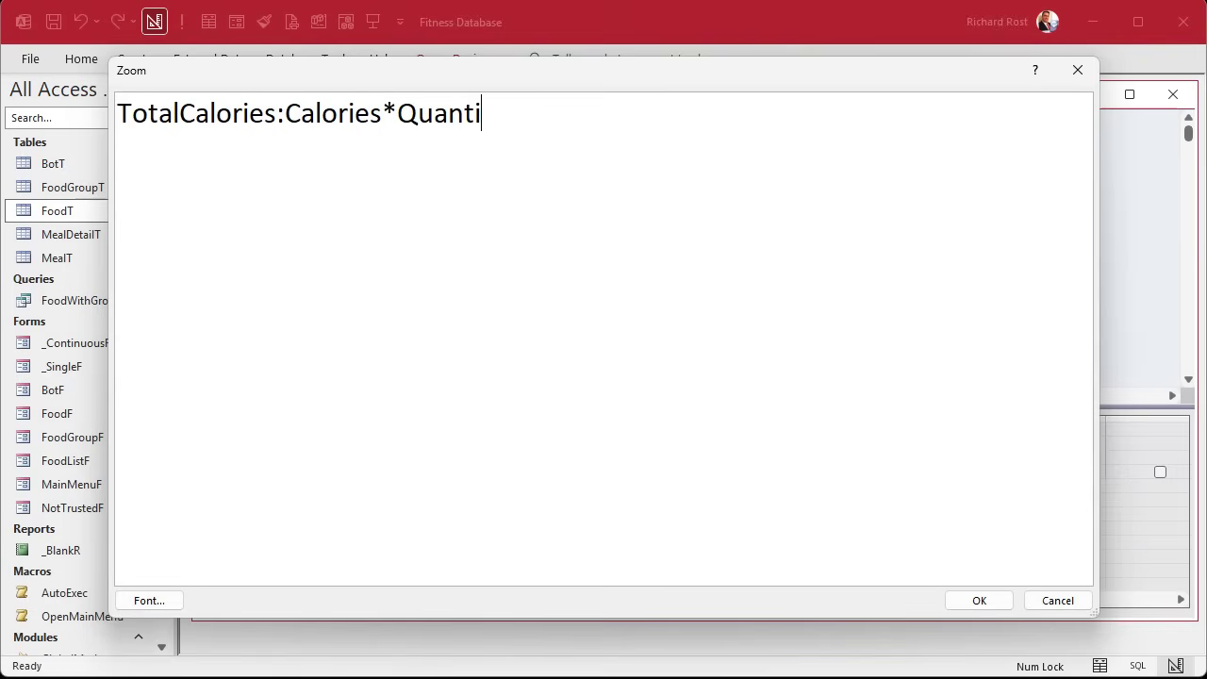
click(981, 601)
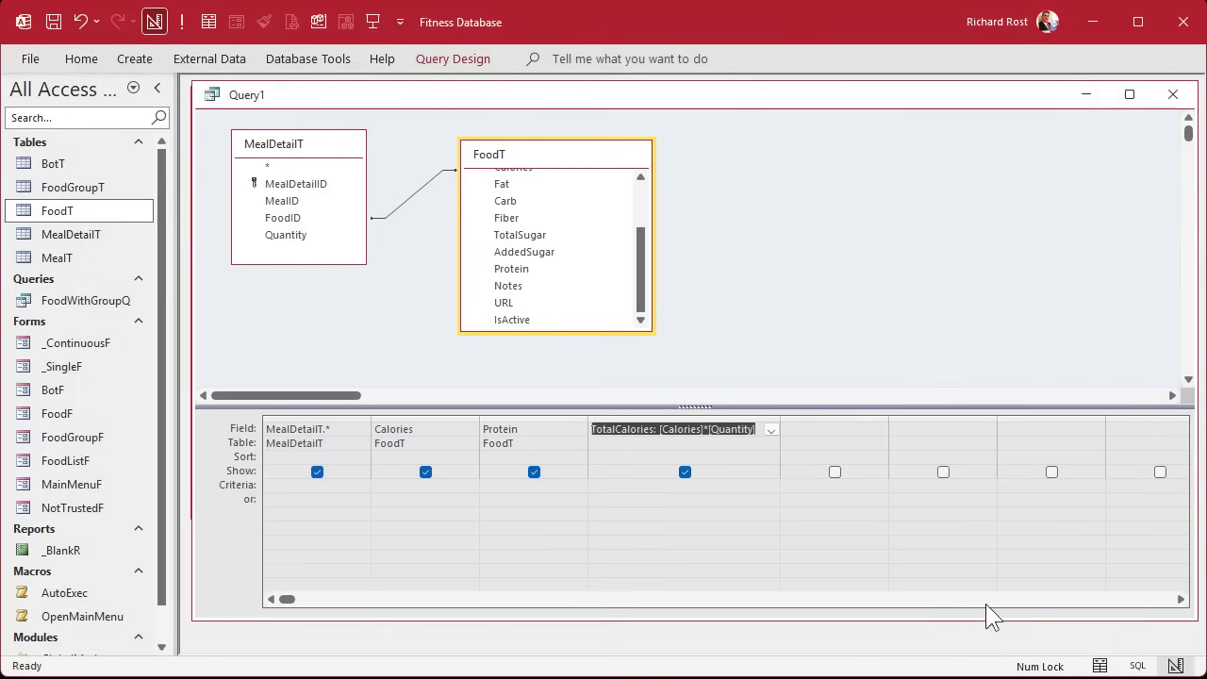
Step: Add the calculated field TotalProtein: Protein*Quantity in the column after TotalCalories
click(833, 431)
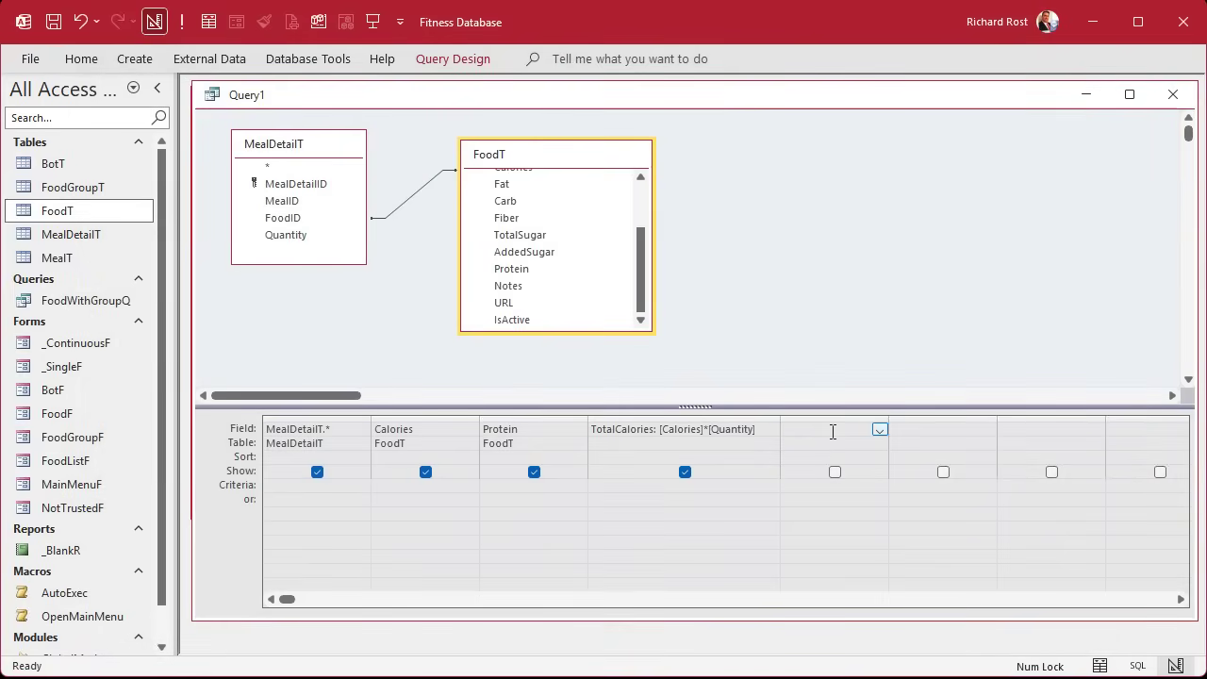
key(shift+F2)
text(TotalProtein)
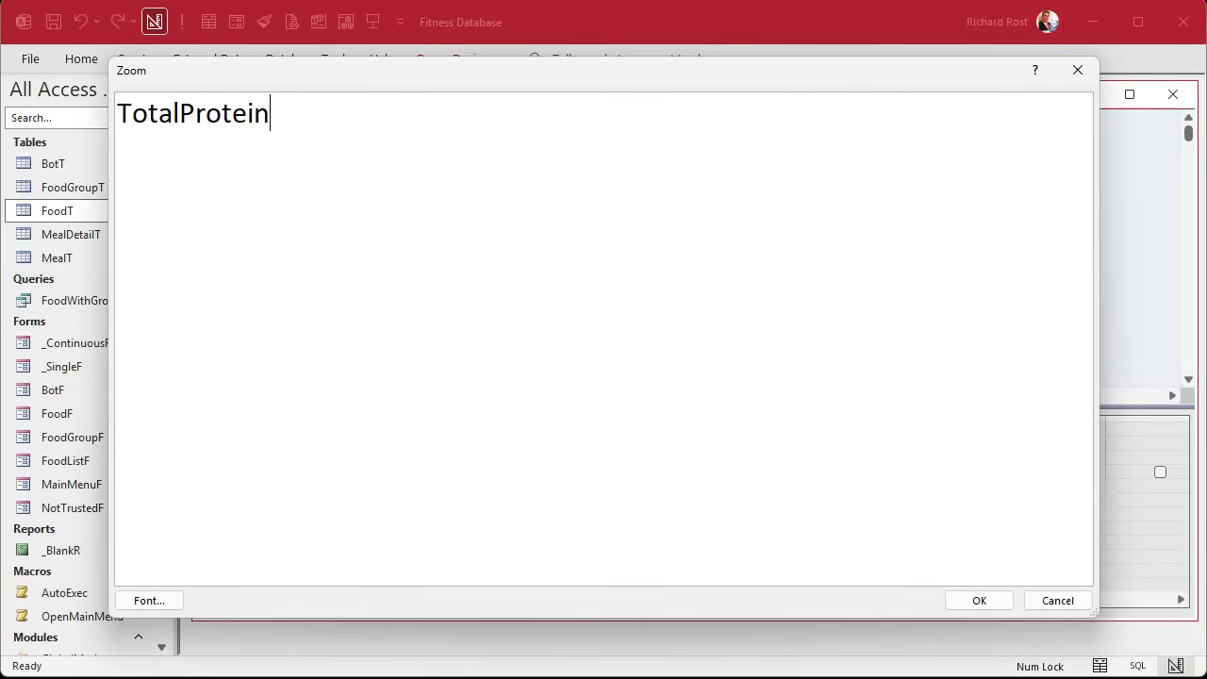
text(:Protein)
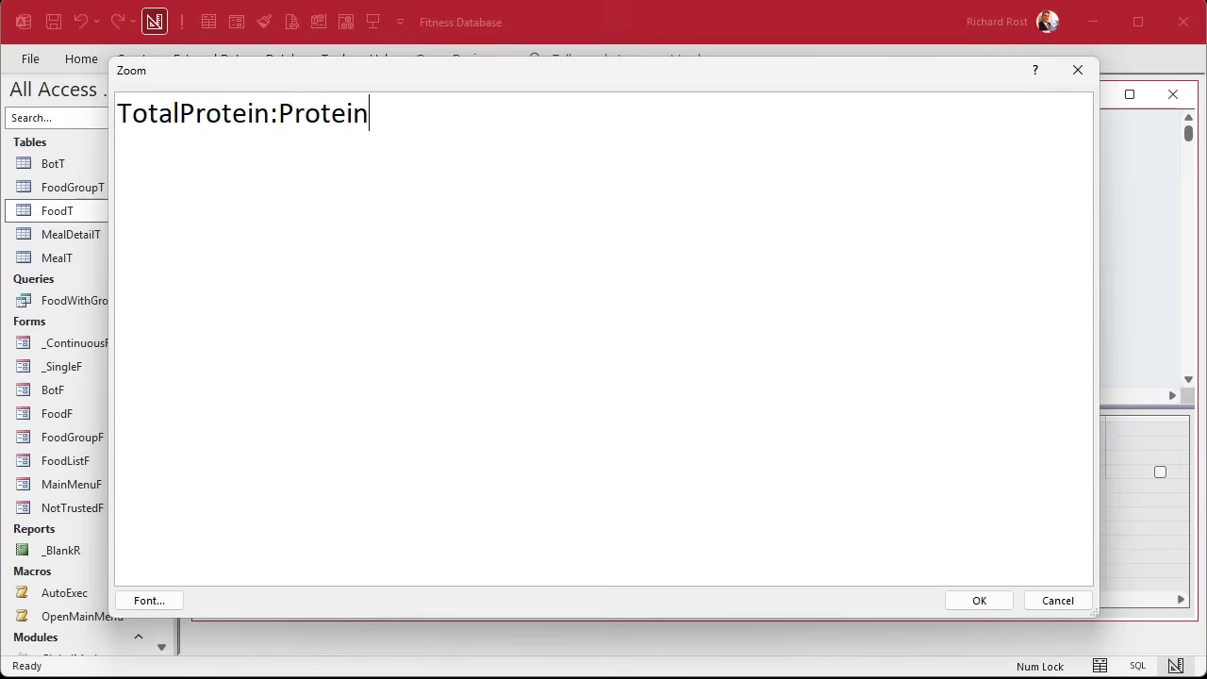
text(*Quantity)
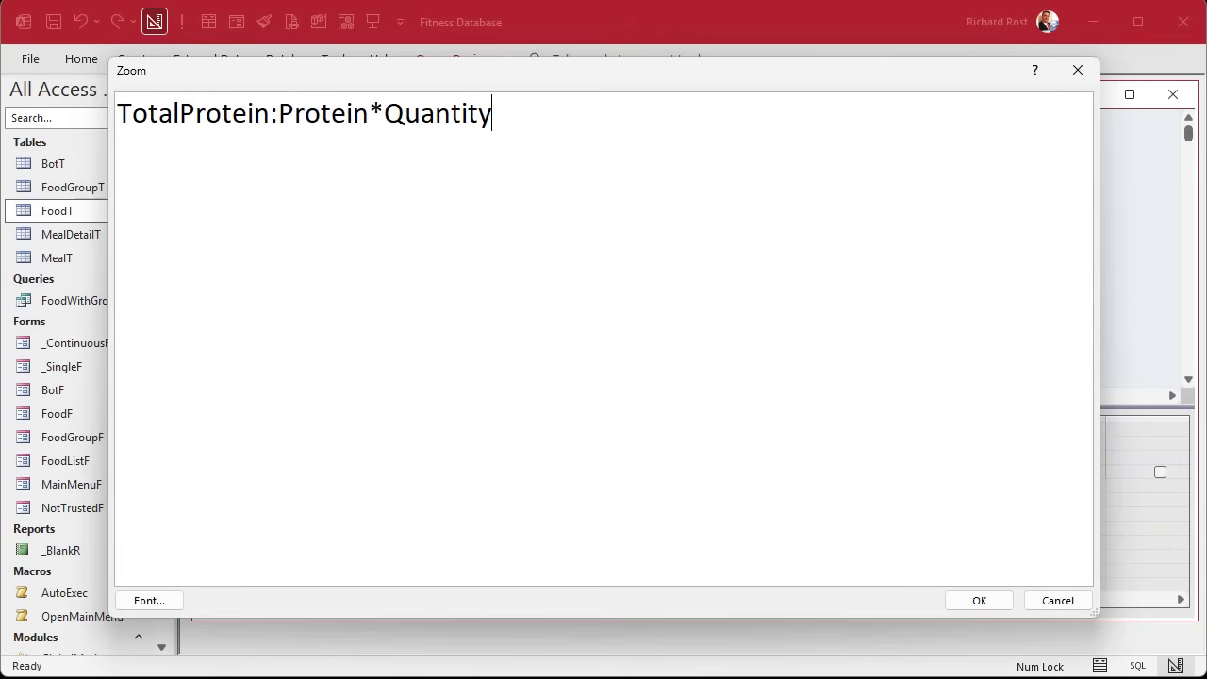
click(972, 600)
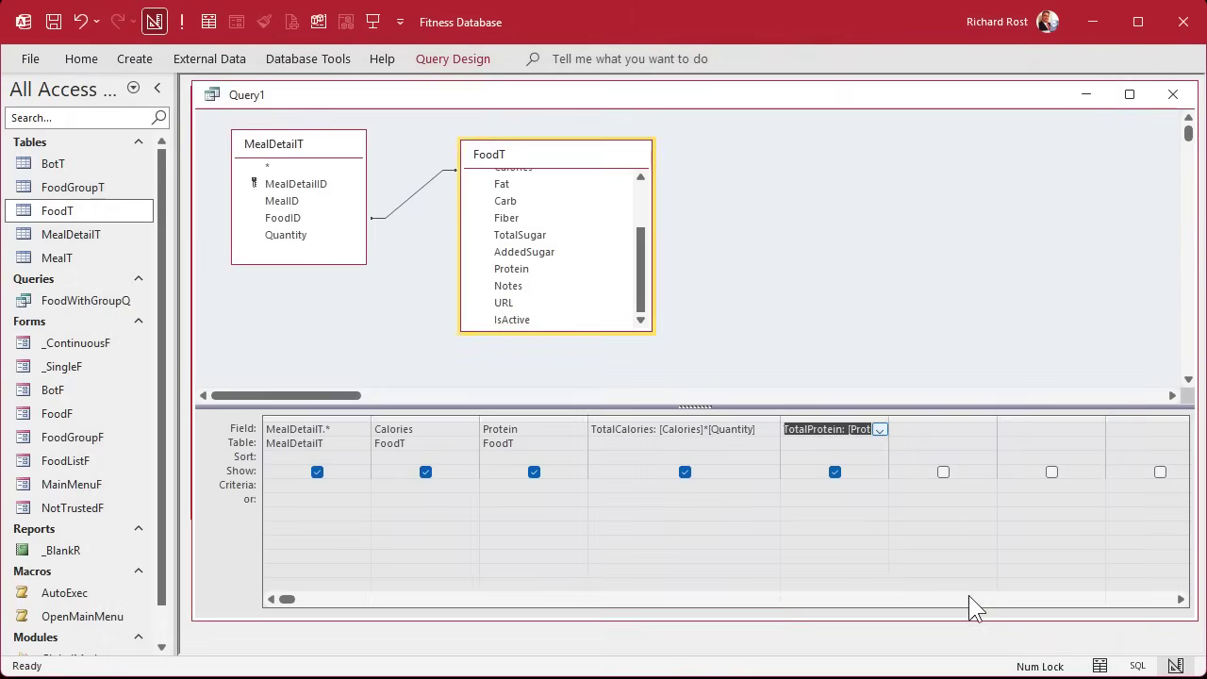
Step: Save the query as MealDetailQ
click(715, 524)
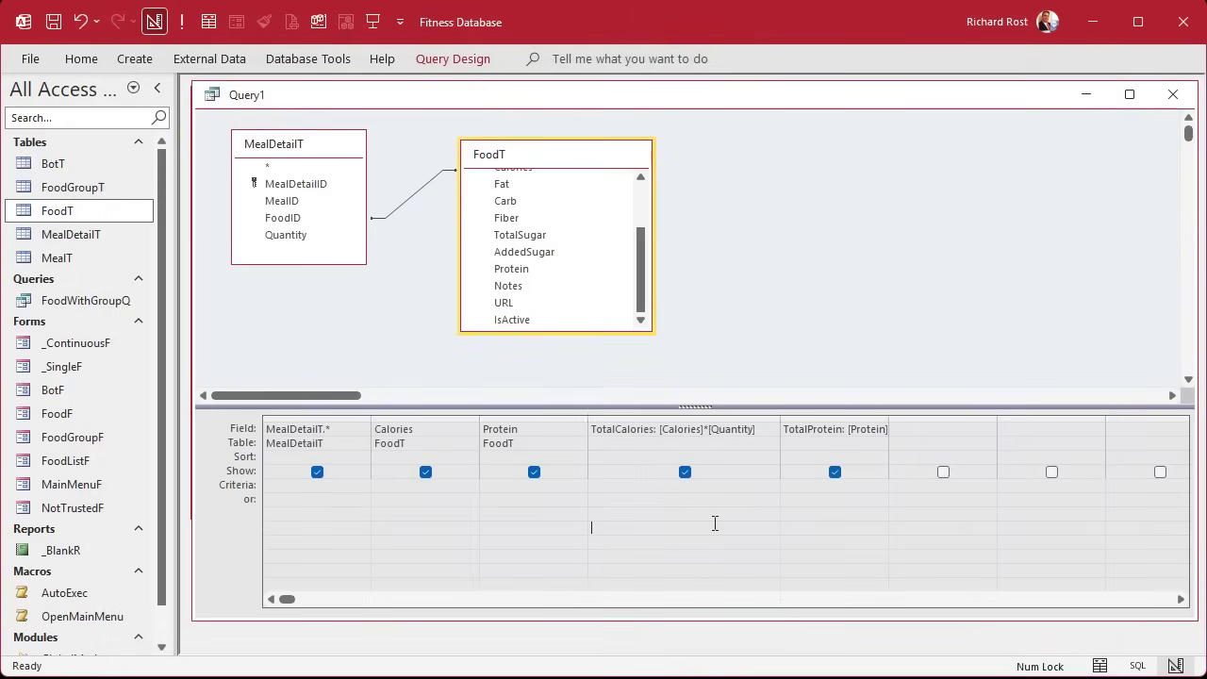
key(ctrl+s)
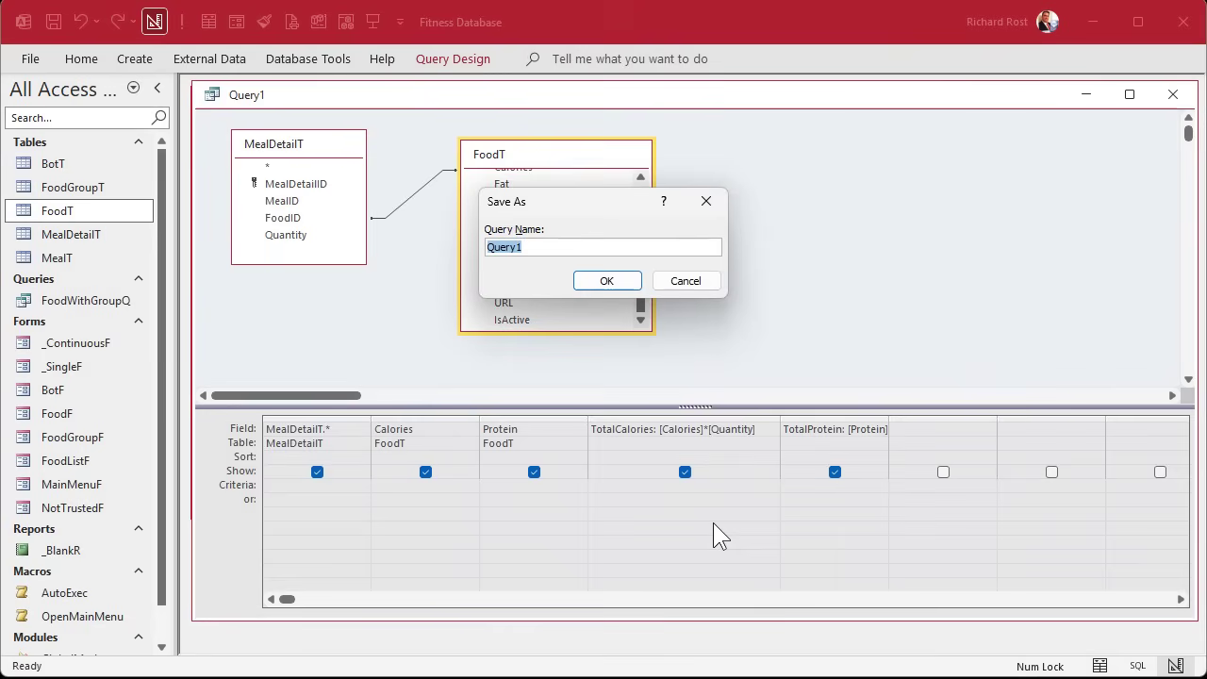
text(MealDetailQ)
key(Return)
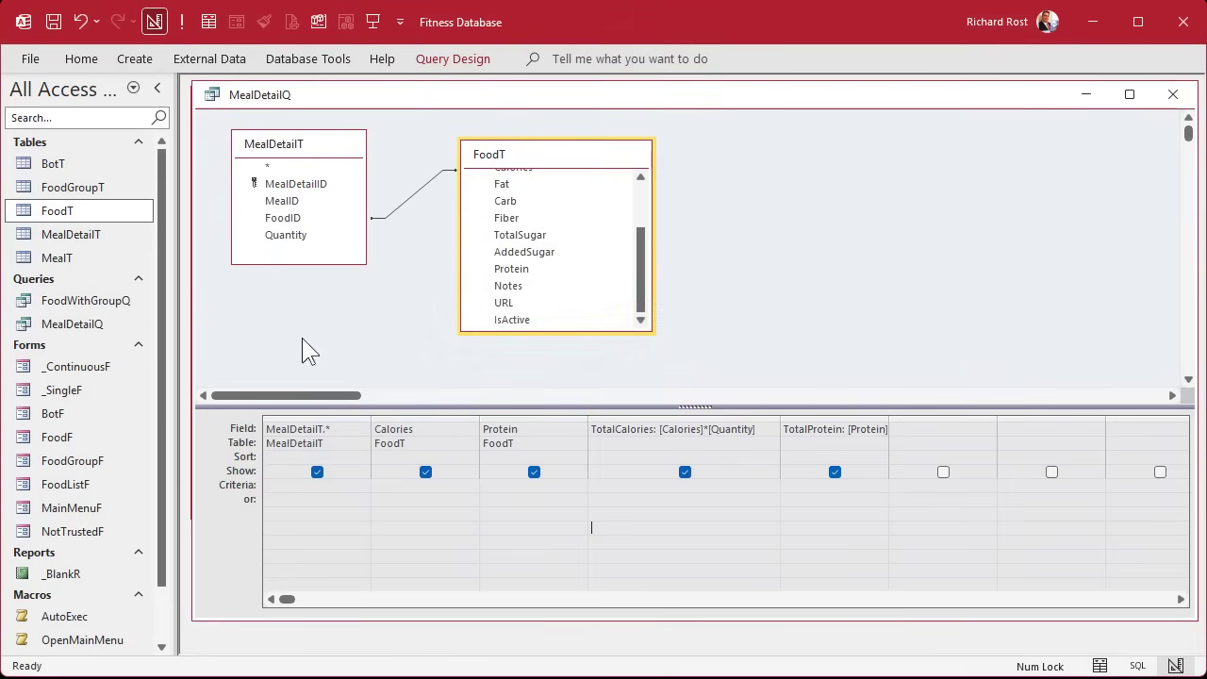
Step: Run MealDetailQ and examine the FoodID, Quantity, TotalCalories and TotalProtein columns
click(182, 21)
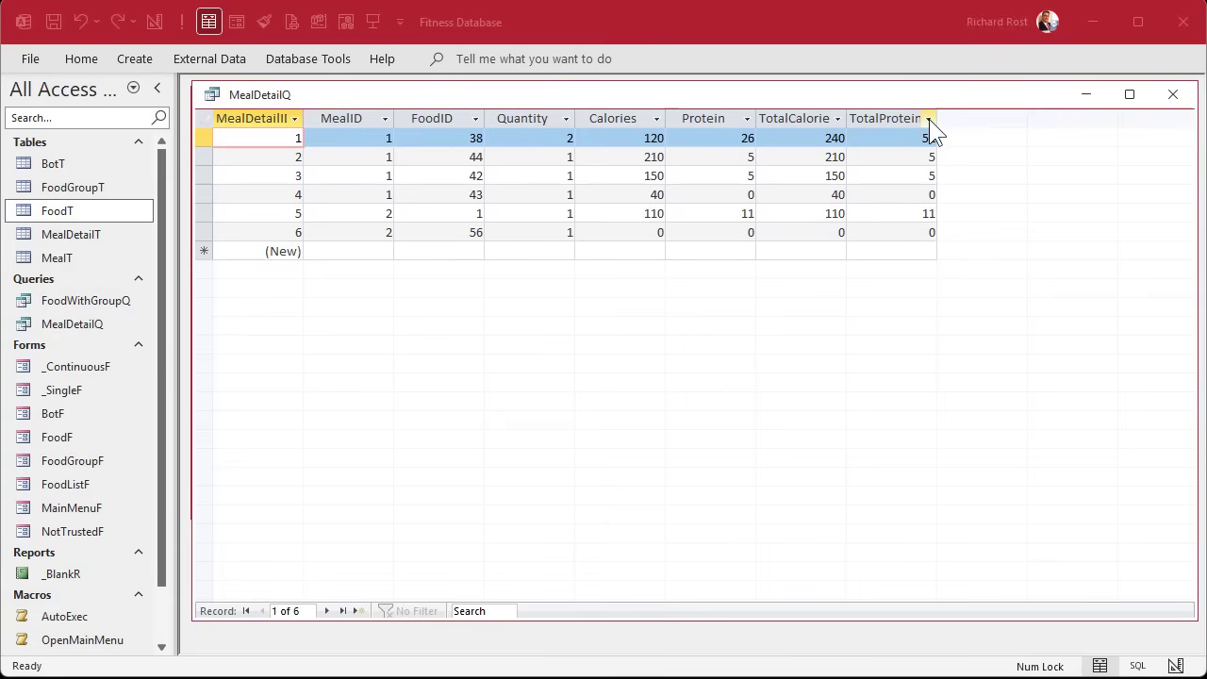
click(437, 117)
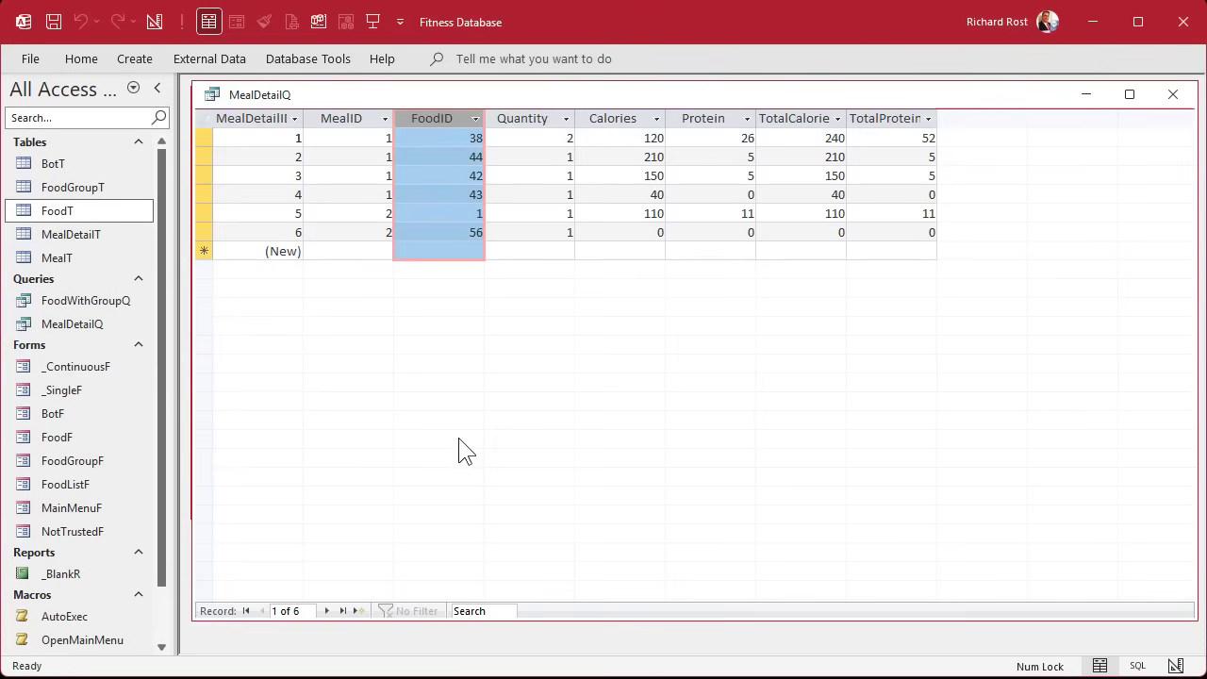
click(534, 118)
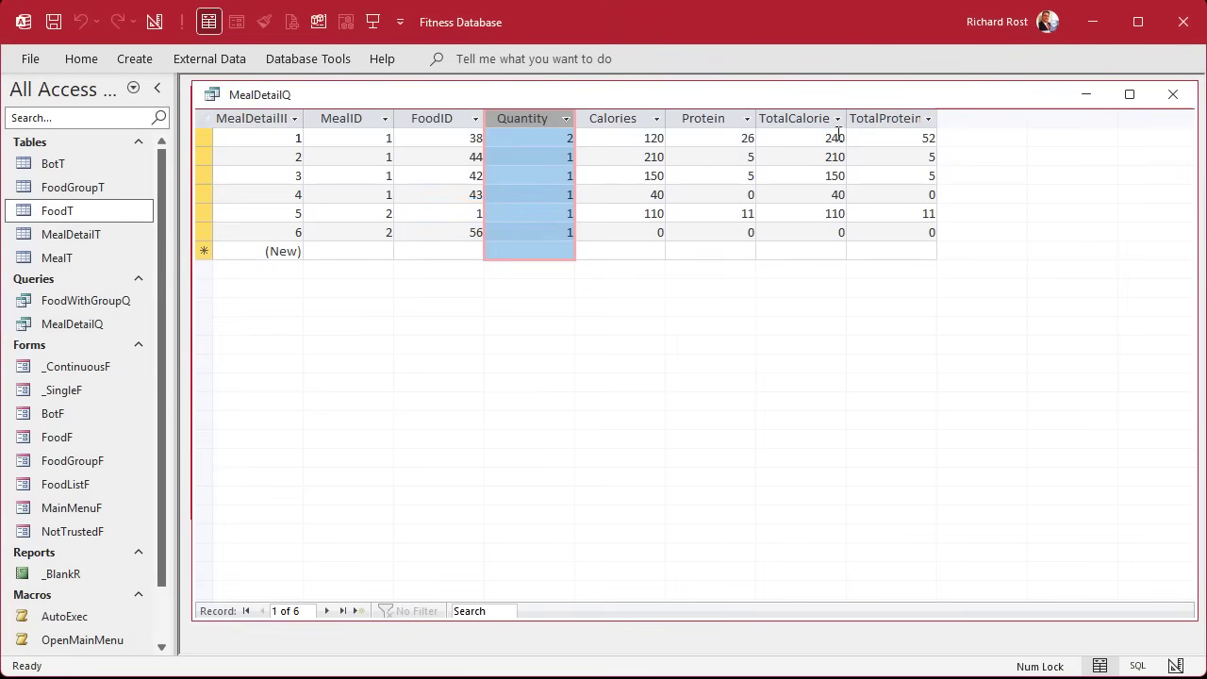
drag(795, 119, 896, 120)
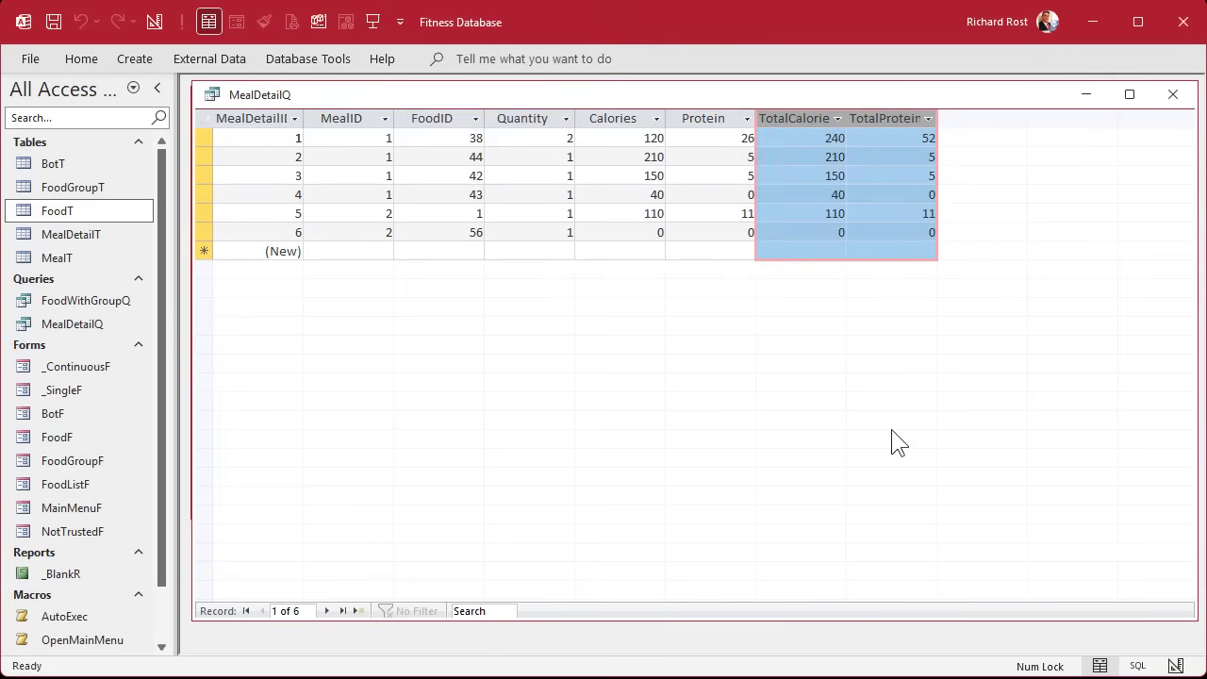